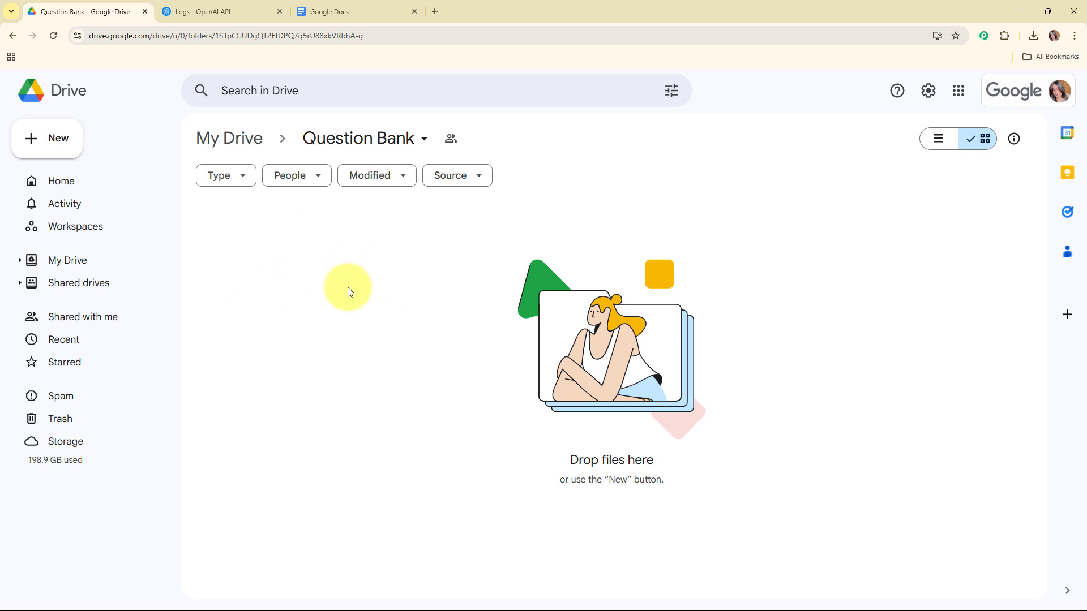
- Look over the OpenAI API logs page, the Google Docs home page and the Question Bank folder in Google Drive
click(215, 7)
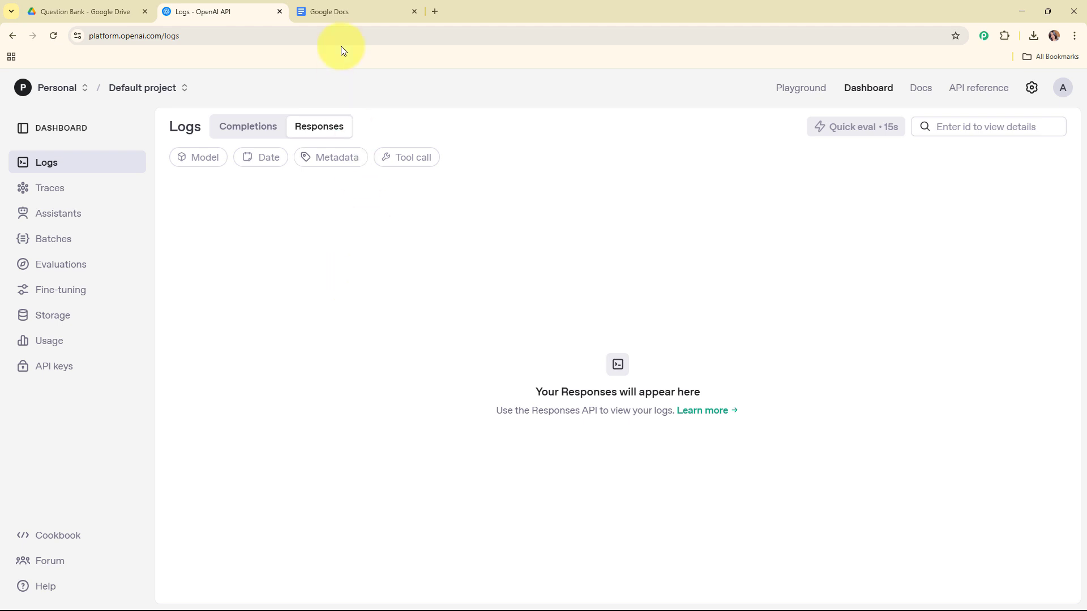
click(348, 7)
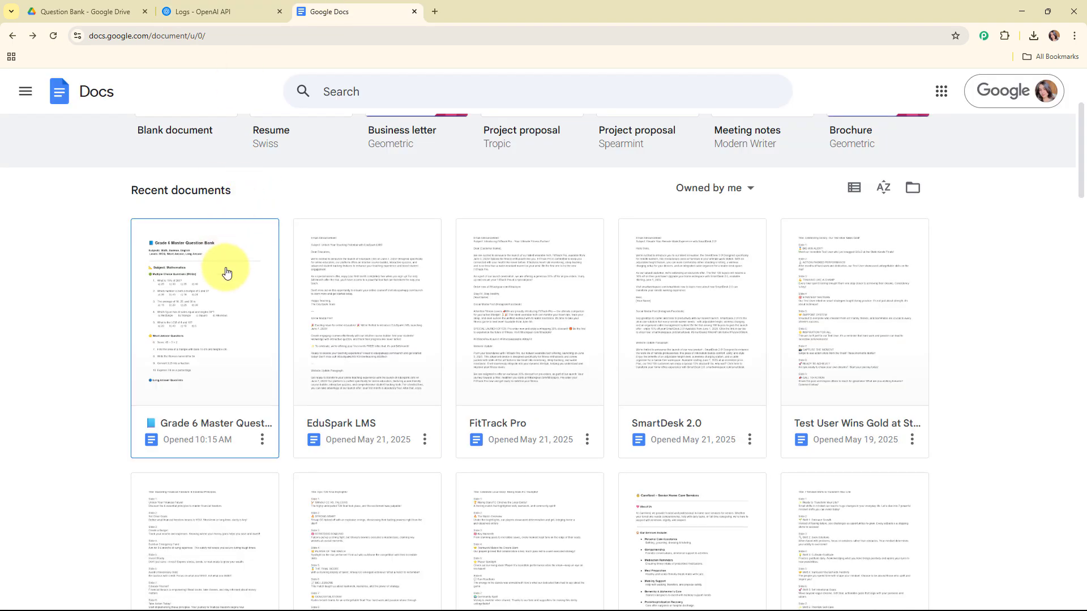
scroll(269, 449, up, 3)
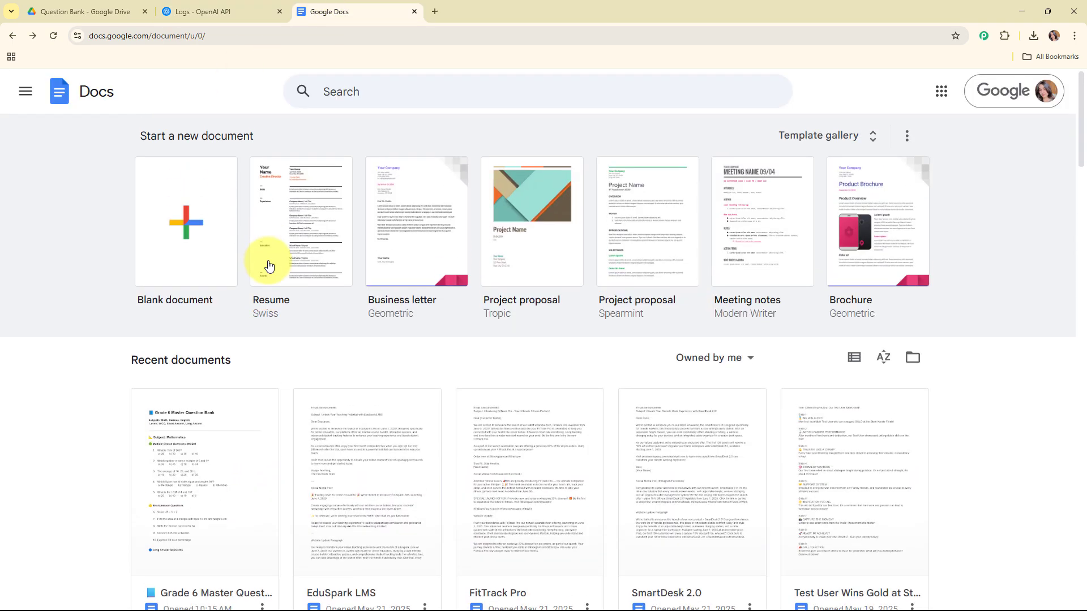
click(60, 6)
click(198, 7)
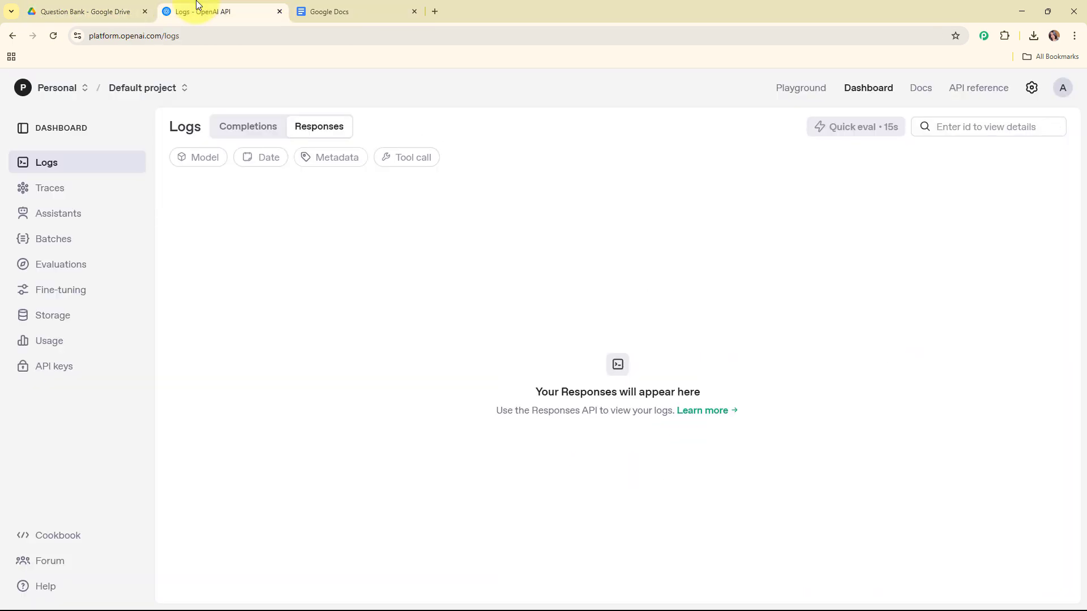
click(368, 10)
- Open the Pabbly Connect website at pabbly.com/connect in a new browser tab
click(435, 12)
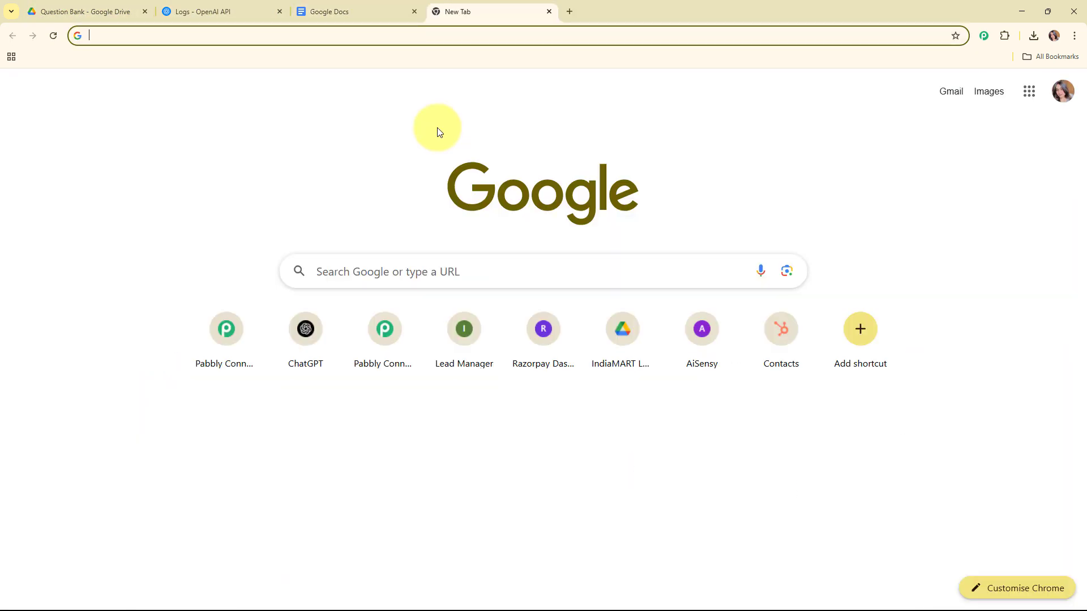
text(pabbly)
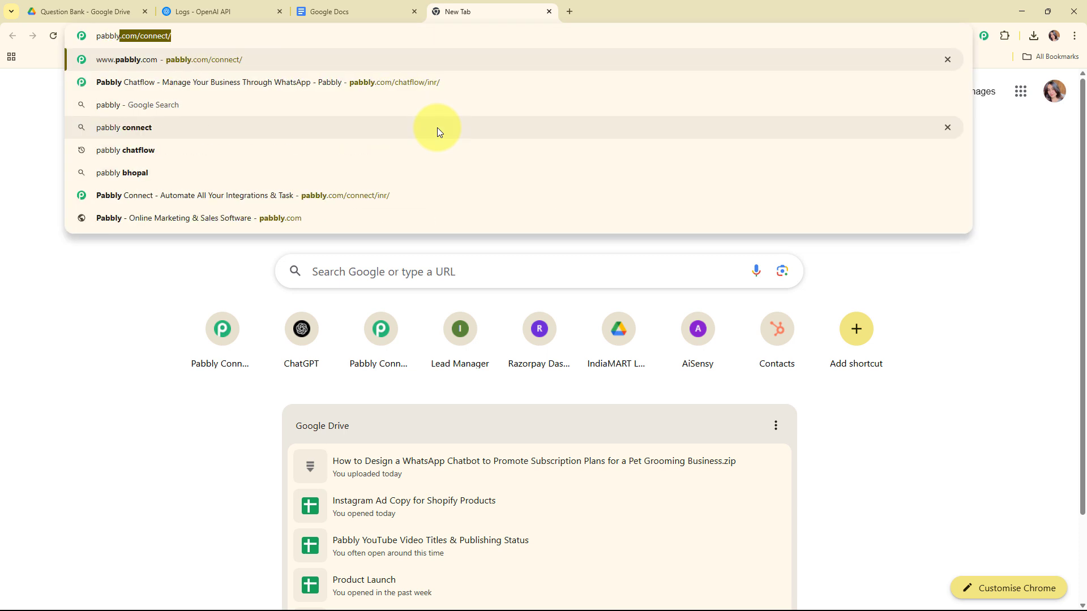
text(.com/)
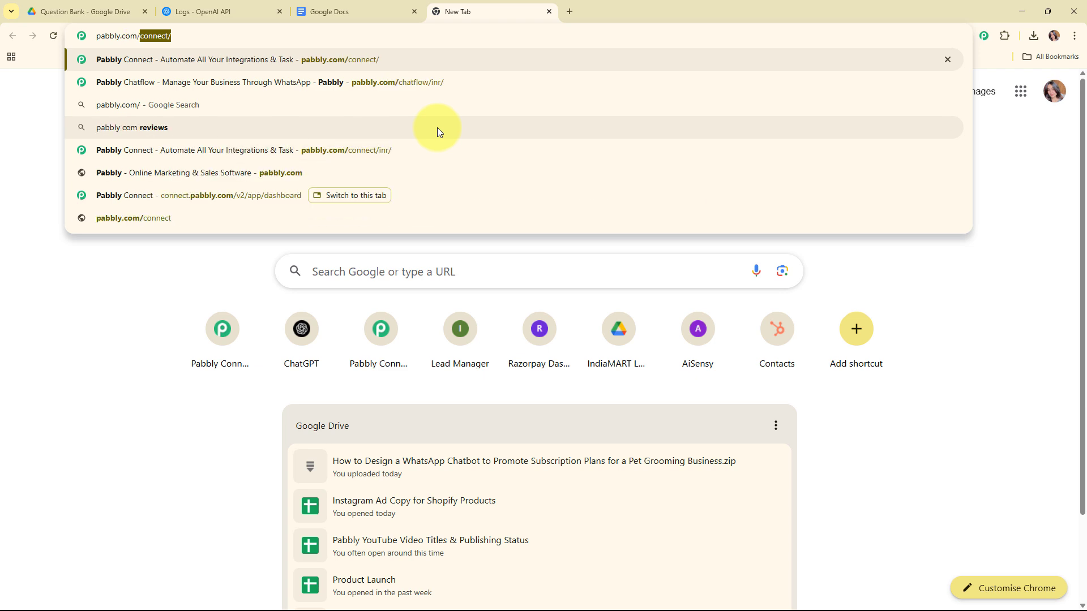
key(Return)
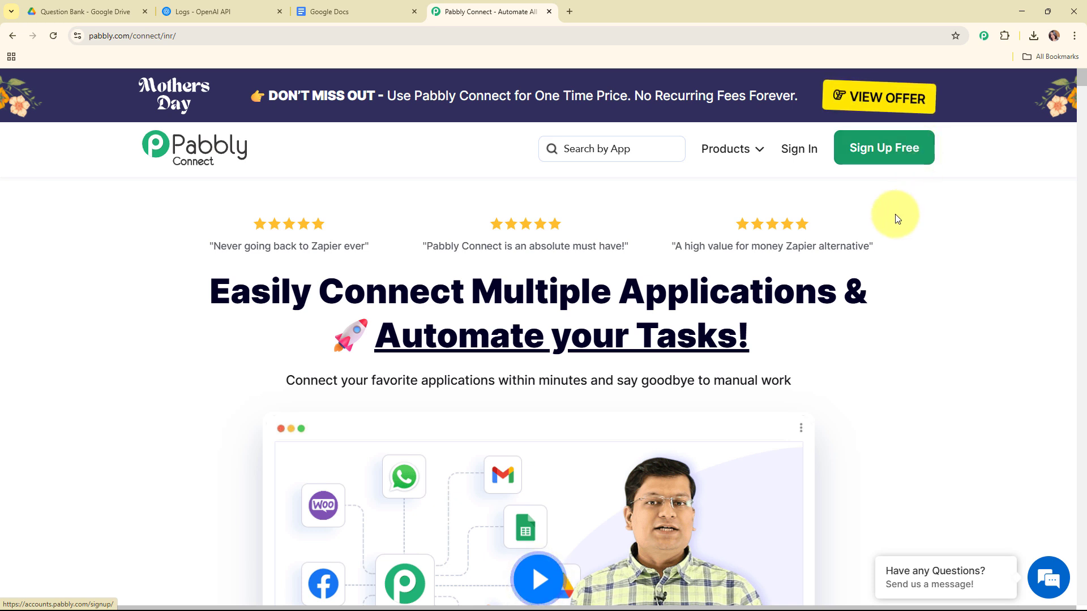
- Sign in to Pabbly and access the Pabbly Connect application
click(802, 156)
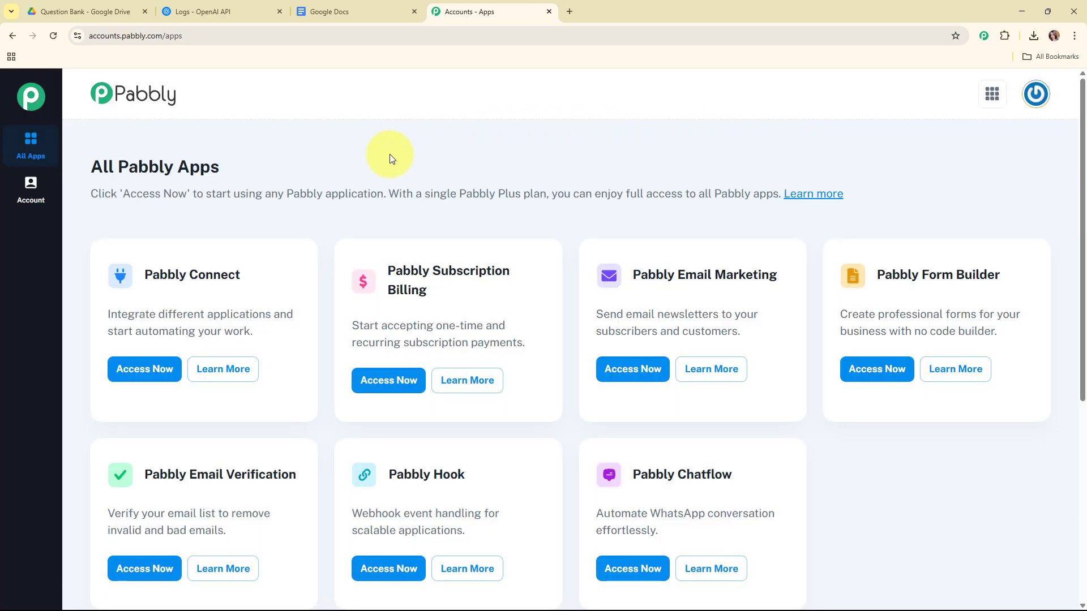
drag(92, 166, 333, 165)
click(333, 164)
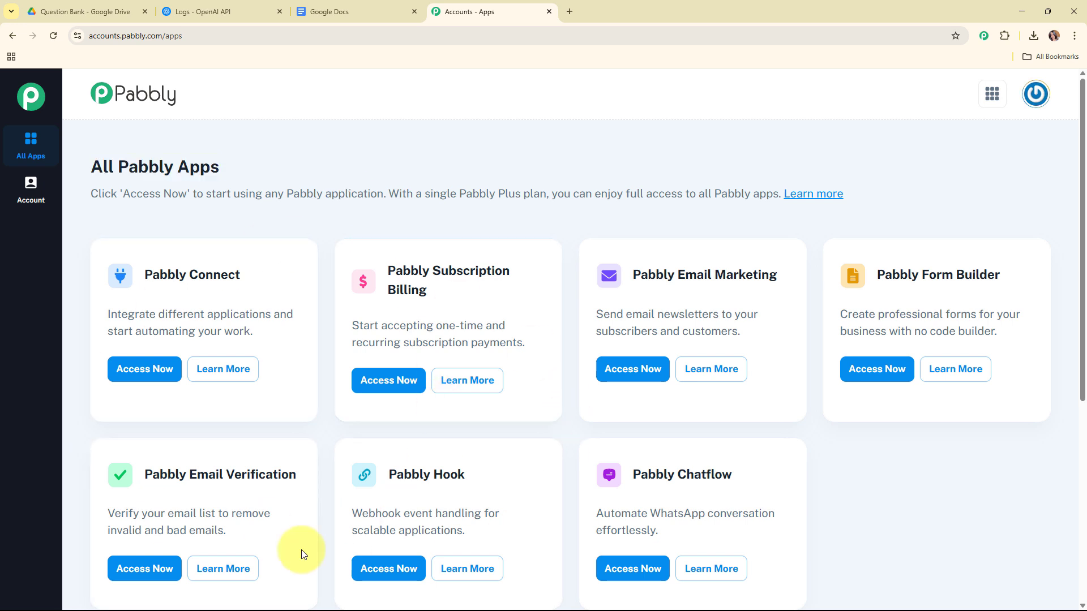
click(128, 369)
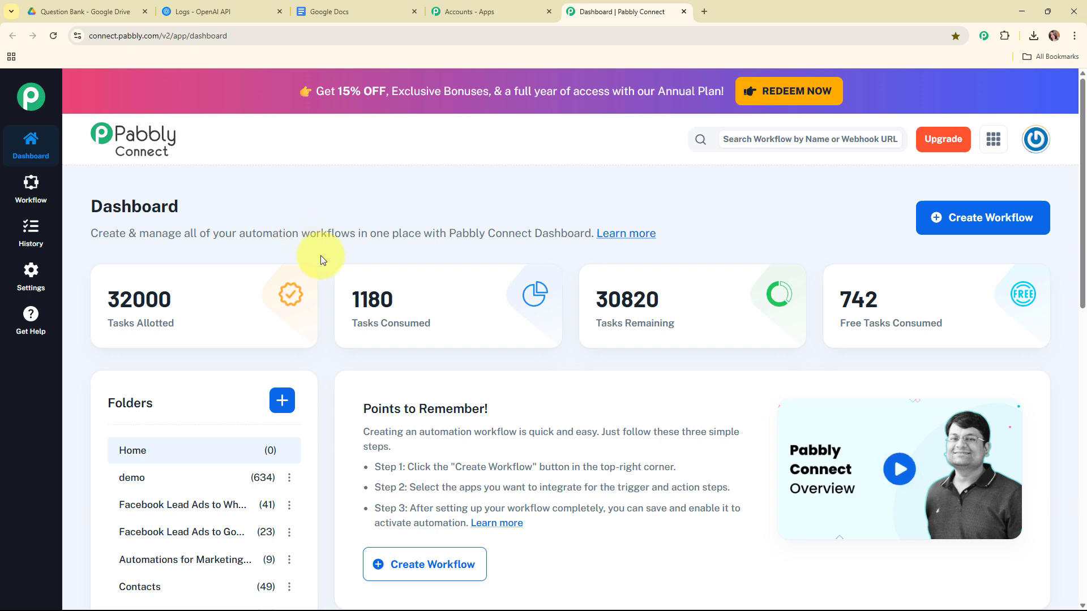
- Start a new workflow named "Generate Exam Papers from Question Banks Using AI Agent" in the Automations folder
click(986, 233)
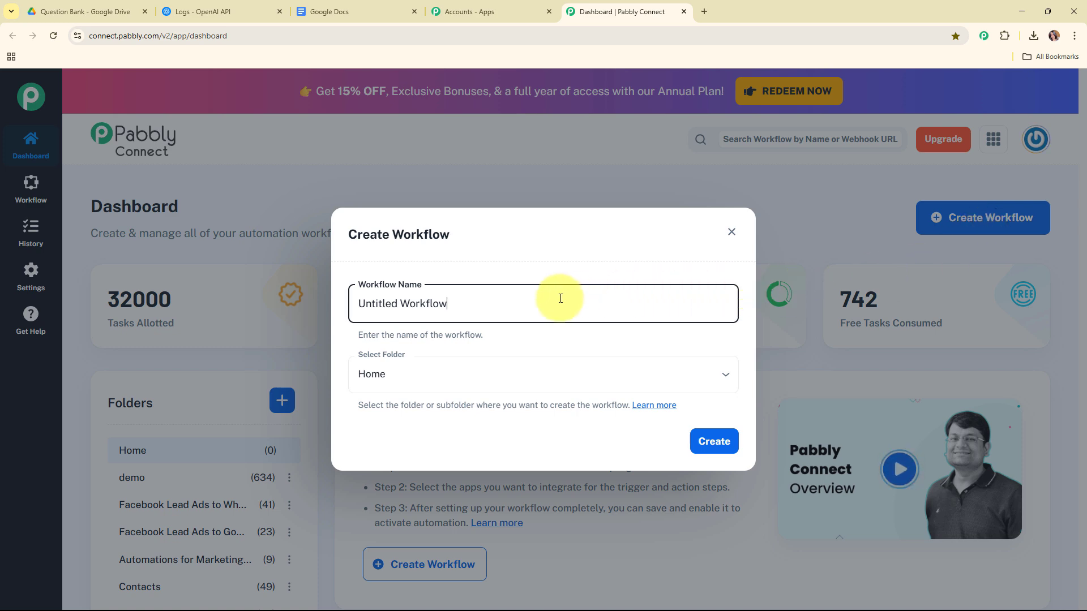
drag(560, 296, 315, 309)
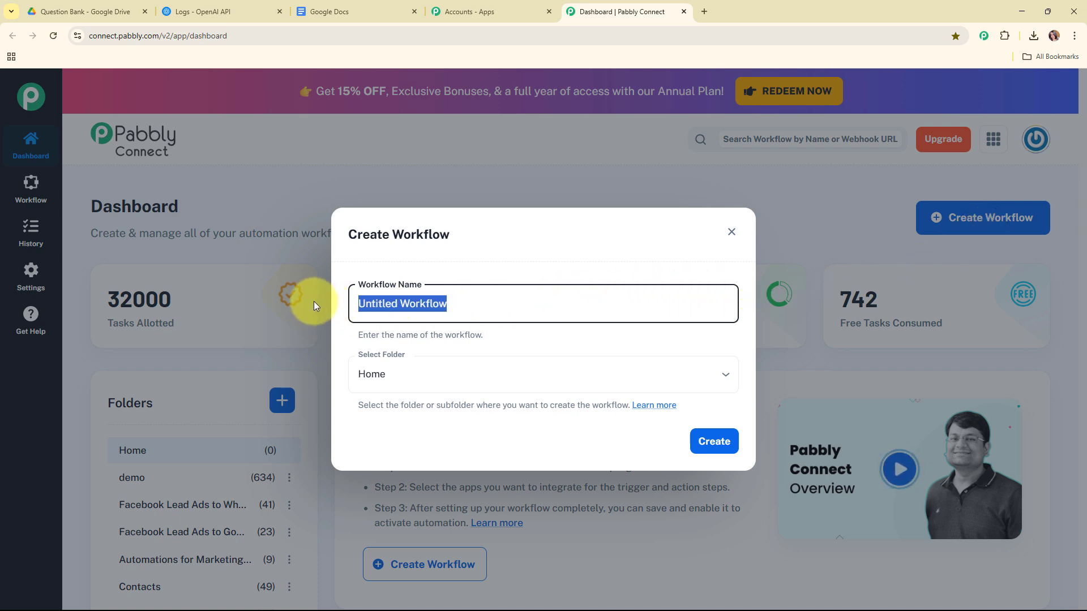
text(Generate Exam Papers from Question Banks Using AI Agent)
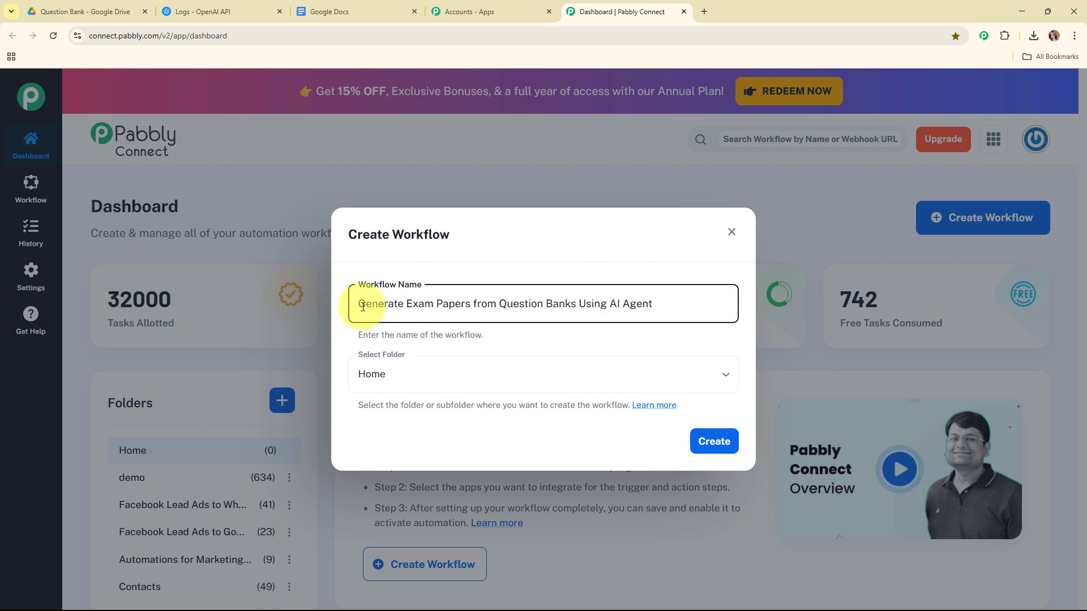
drag(291, 303, 686, 309)
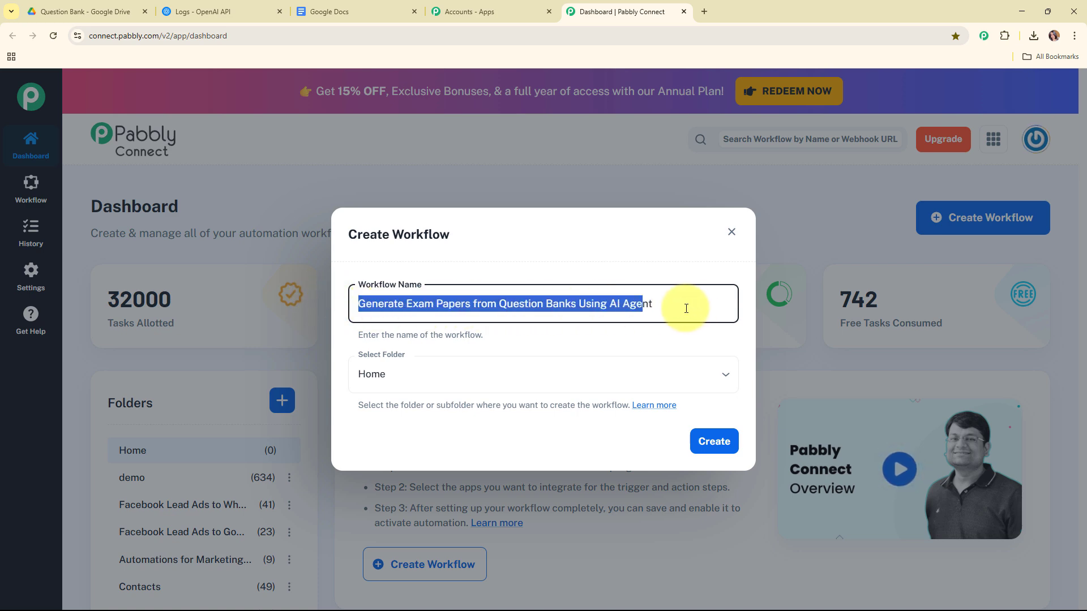
click(682, 341)
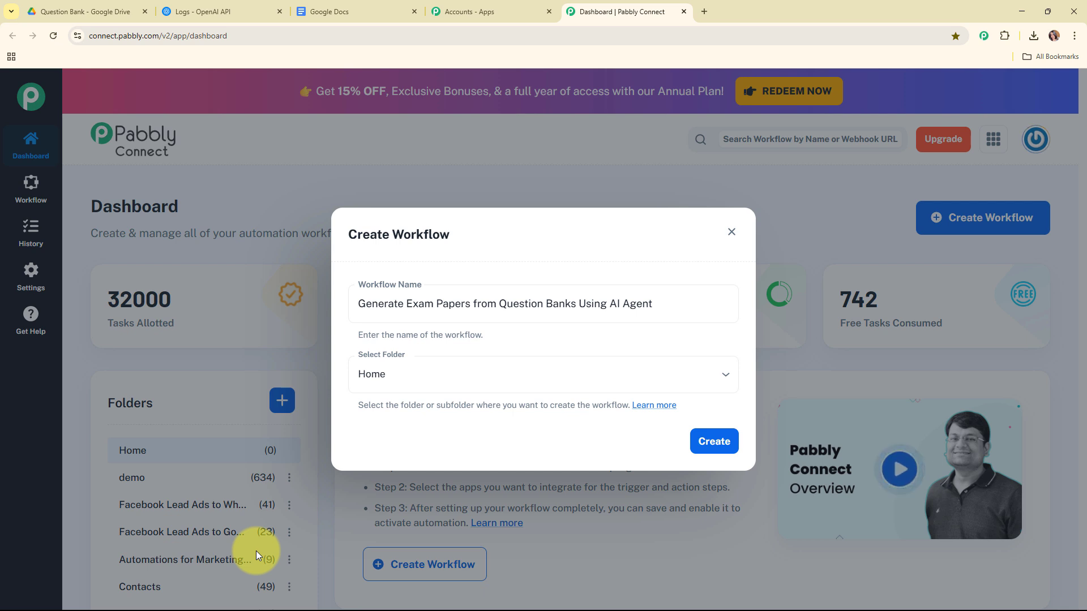
click(425, 375)
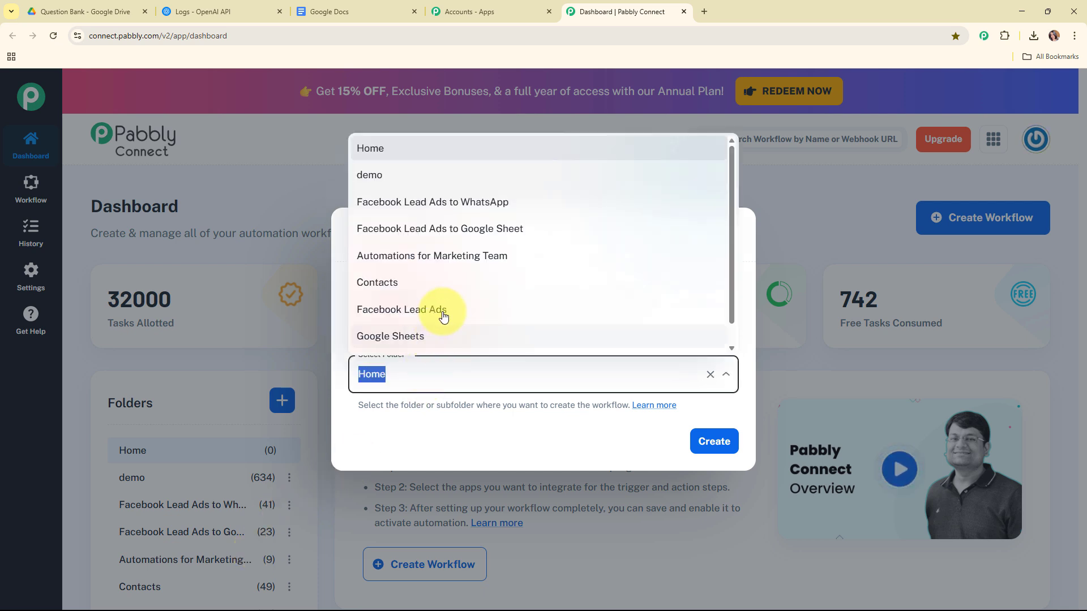
click(446, 340)
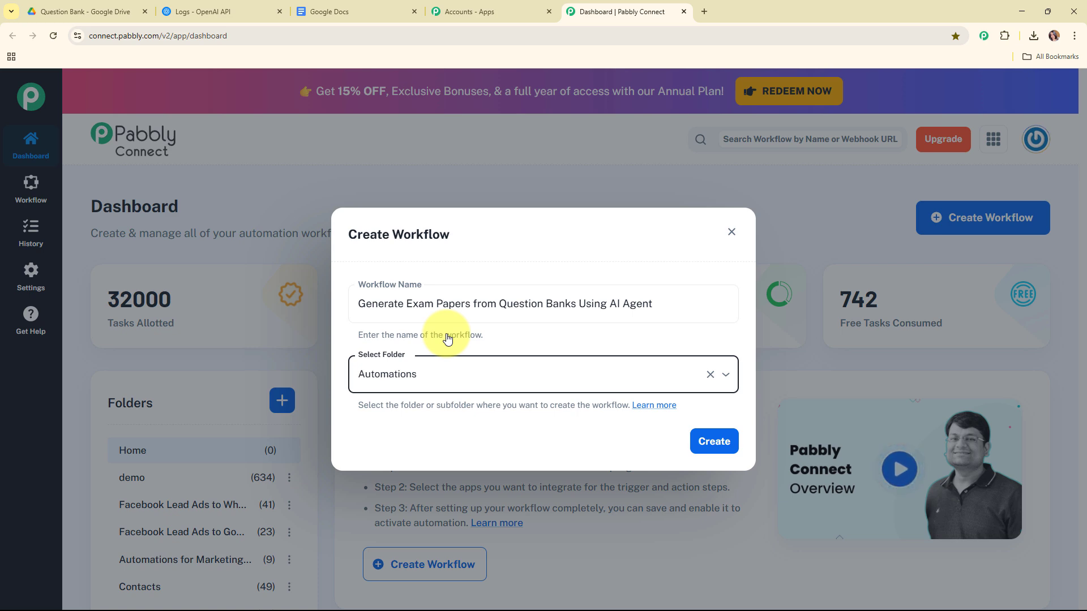
- Read the Pabbly help article on creating folders and nested folders, and close it
click(648, 406)
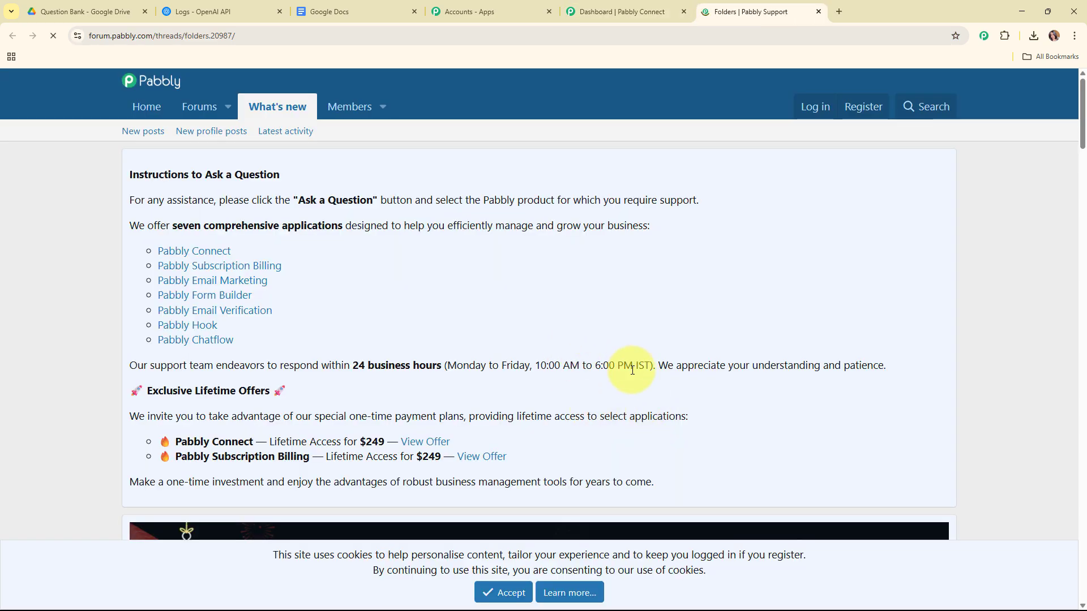
scroll(599, 363, down, 4)
scroll(597, 367, down, 8)
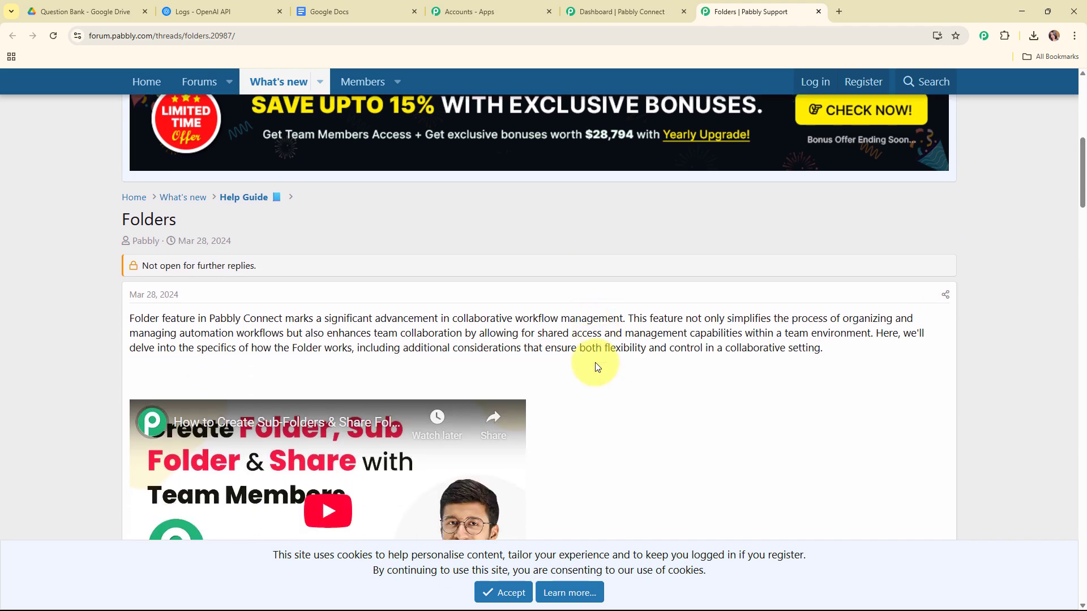
scroll(596, 367, down, 18)
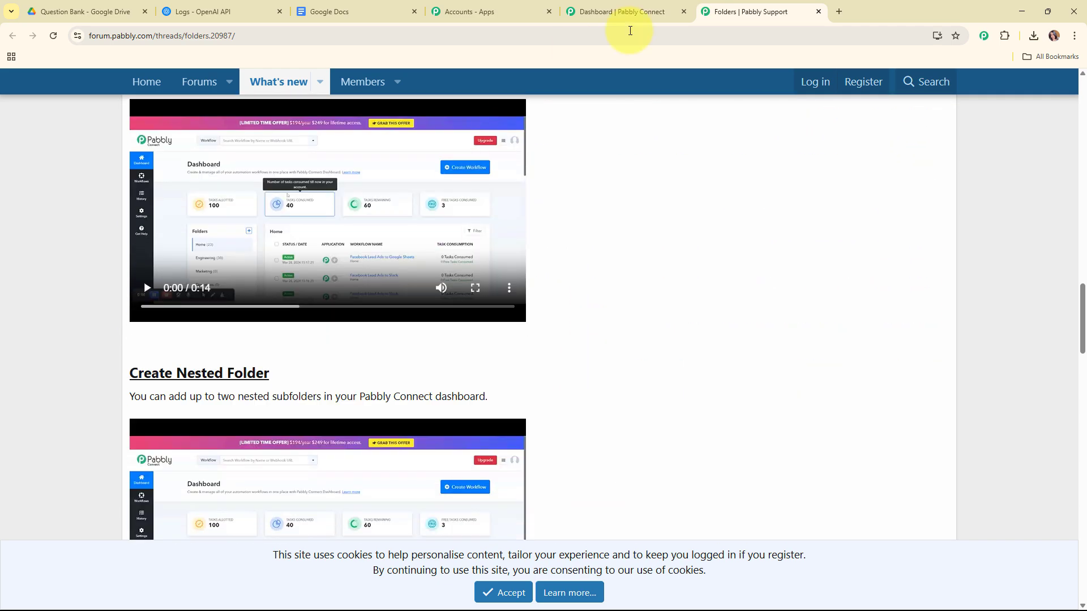
click(818, 12)
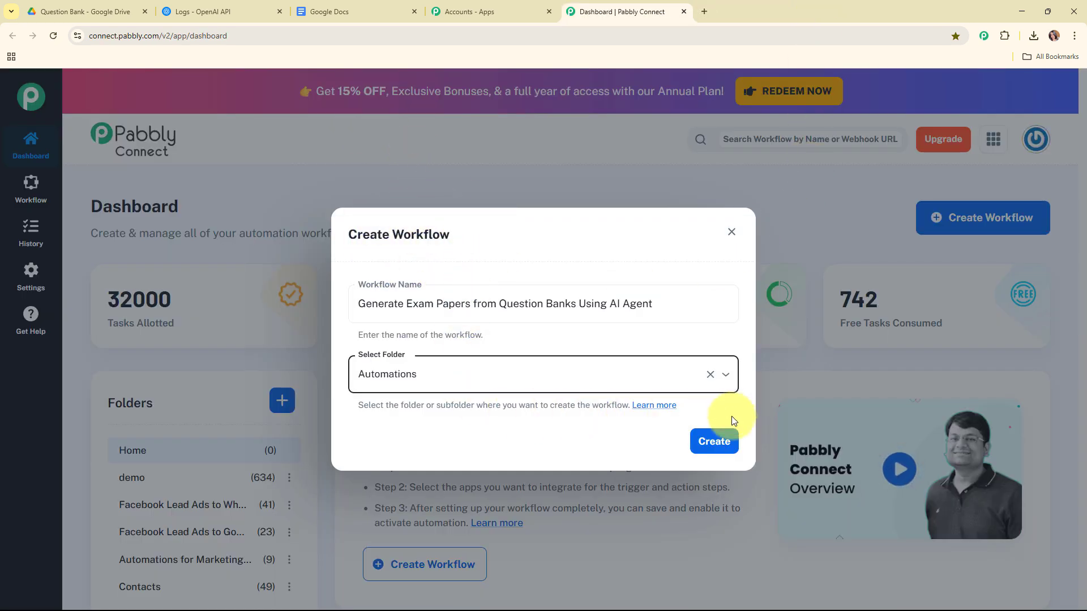
- Create the workflow and collapse its trigger section to view the trigger and action steps
click(714, 441)
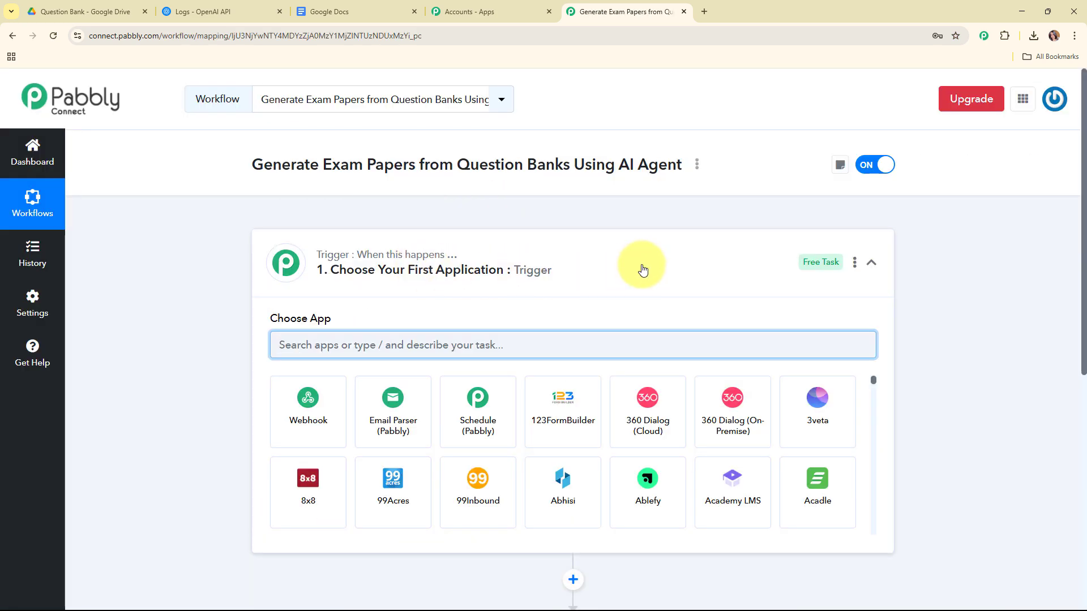
click(641, 269)
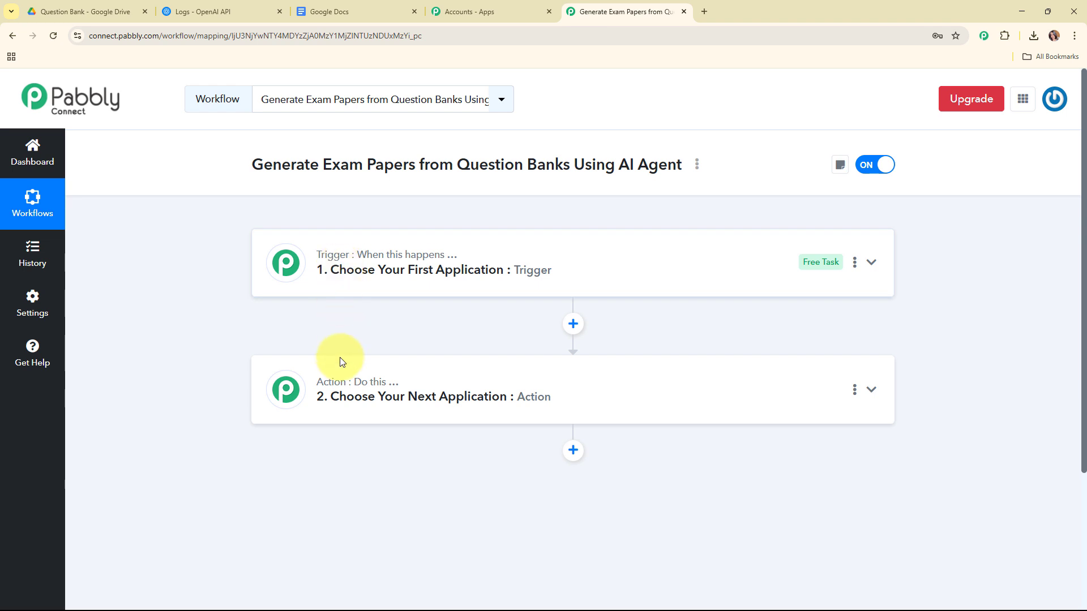
mouse_move(340, 388)
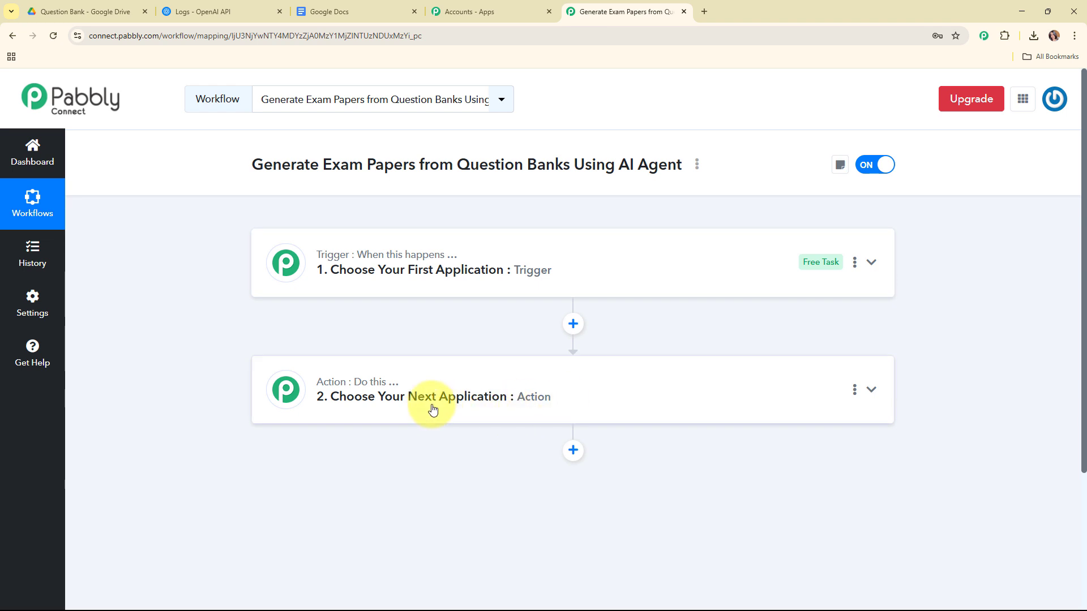
- Search the trigger apps for "drive" and choose Google Drive as the workflow's trigger application
click(691, 266)
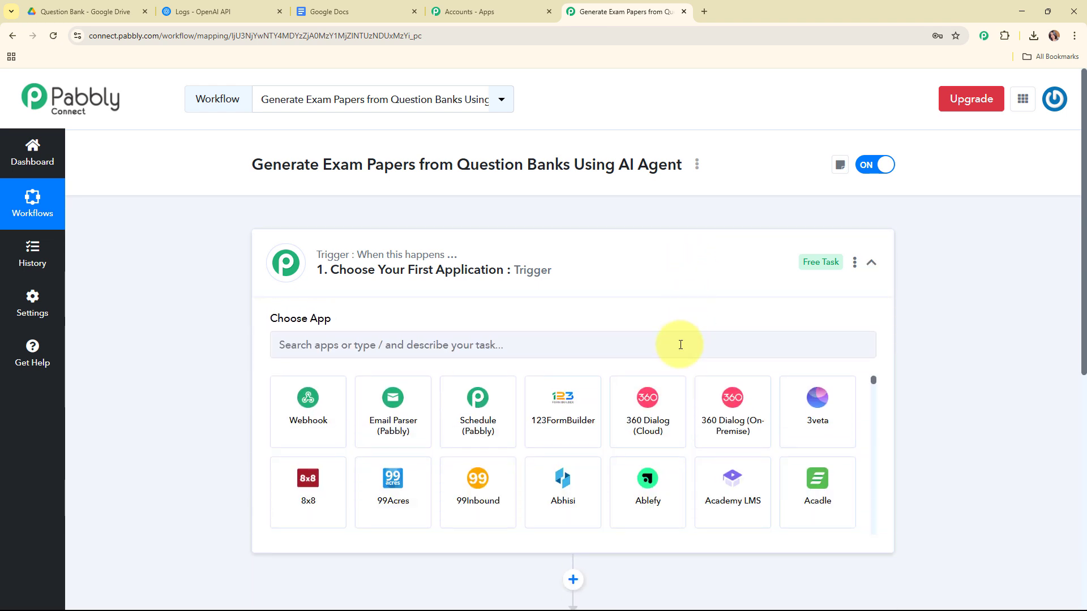
click(409, 354)
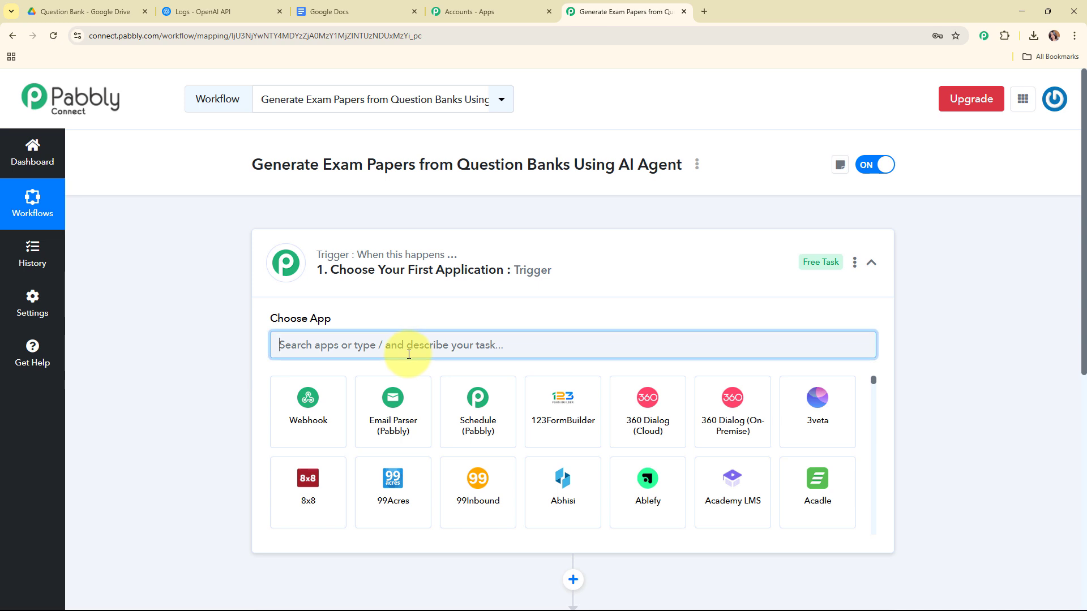
text(d)
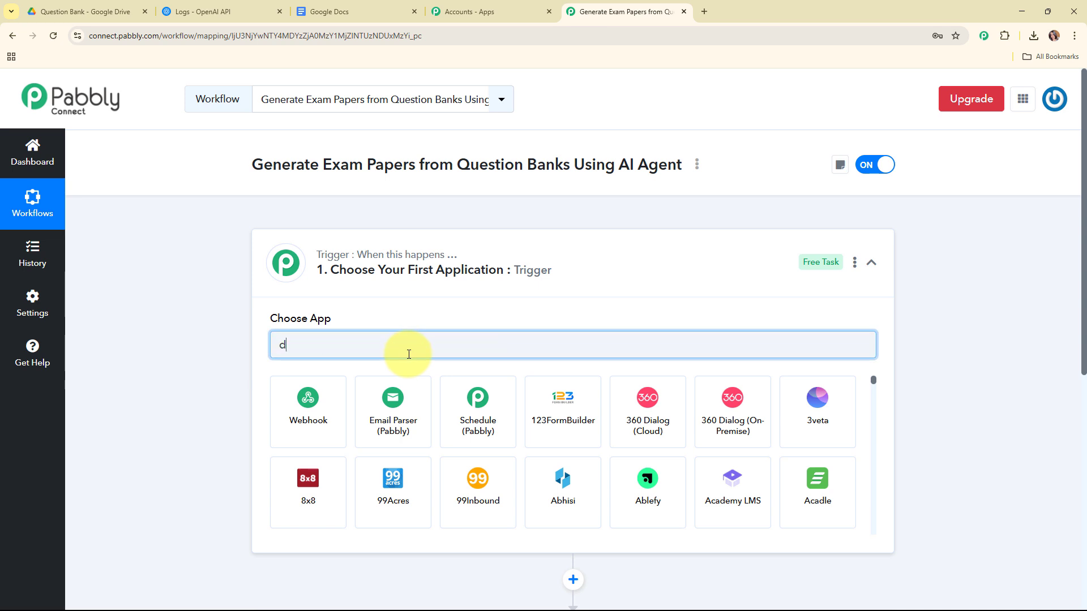
text(rive)
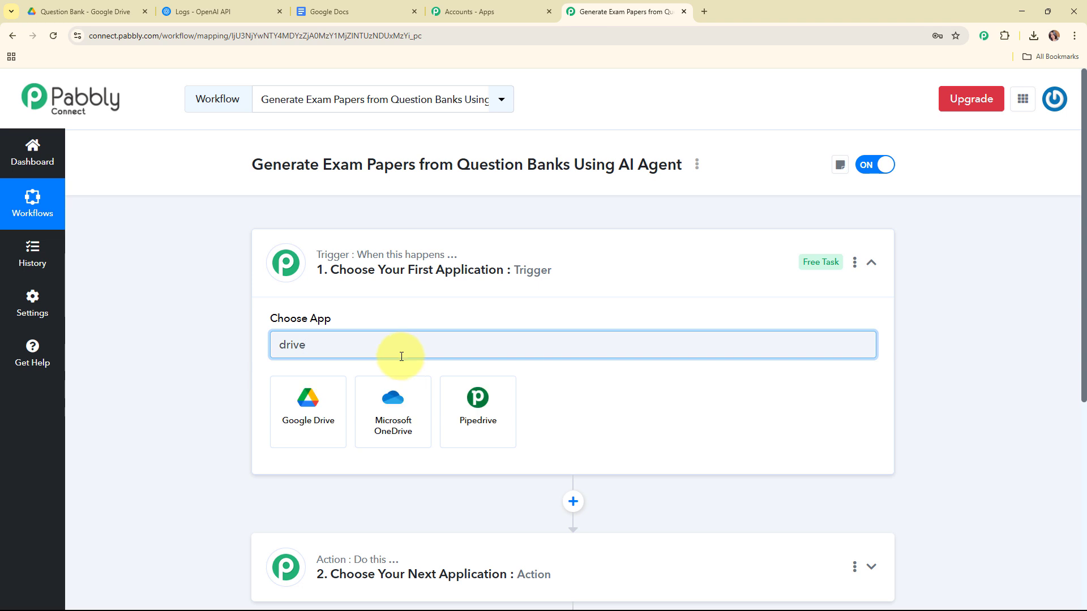
click(340, 424)
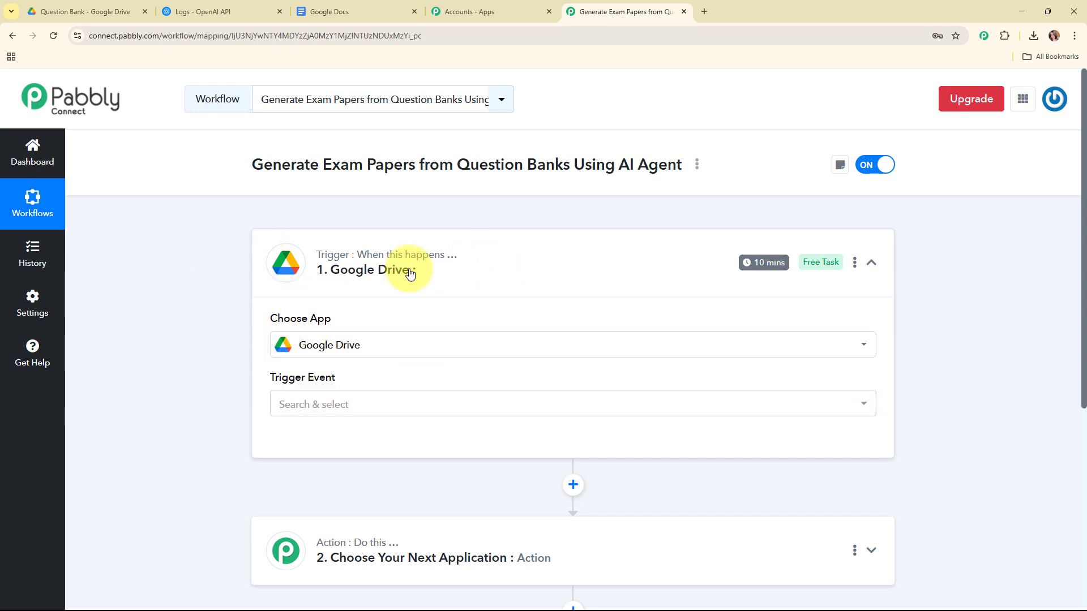
- Set the Google Drive trigger event to New File in Specific Folder
click(379, 405)
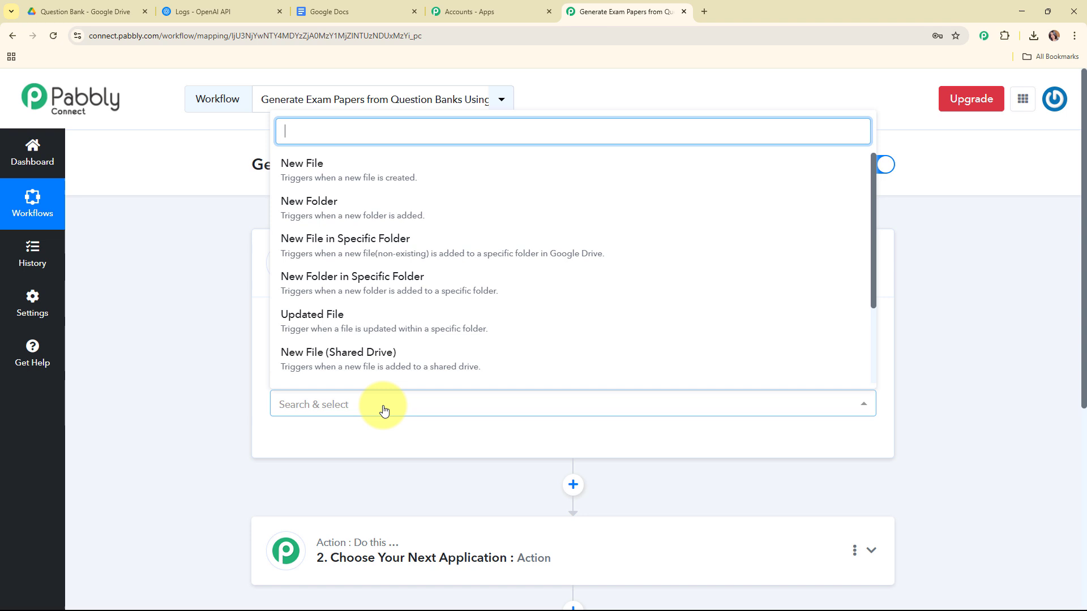
click(358, 245)
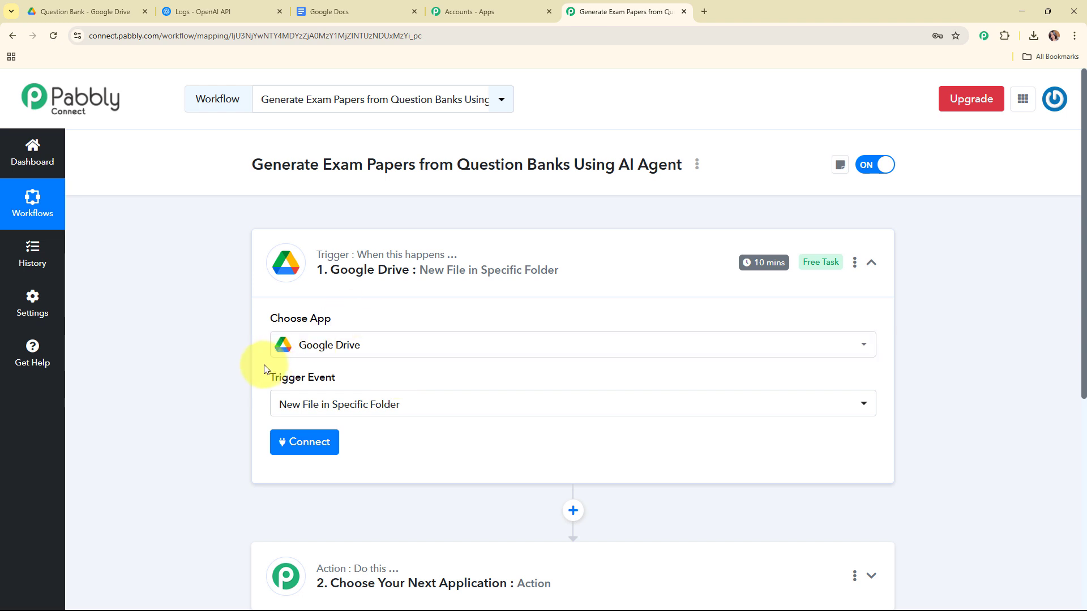
drag(267, 376, 383, 379)
click(383, 378)
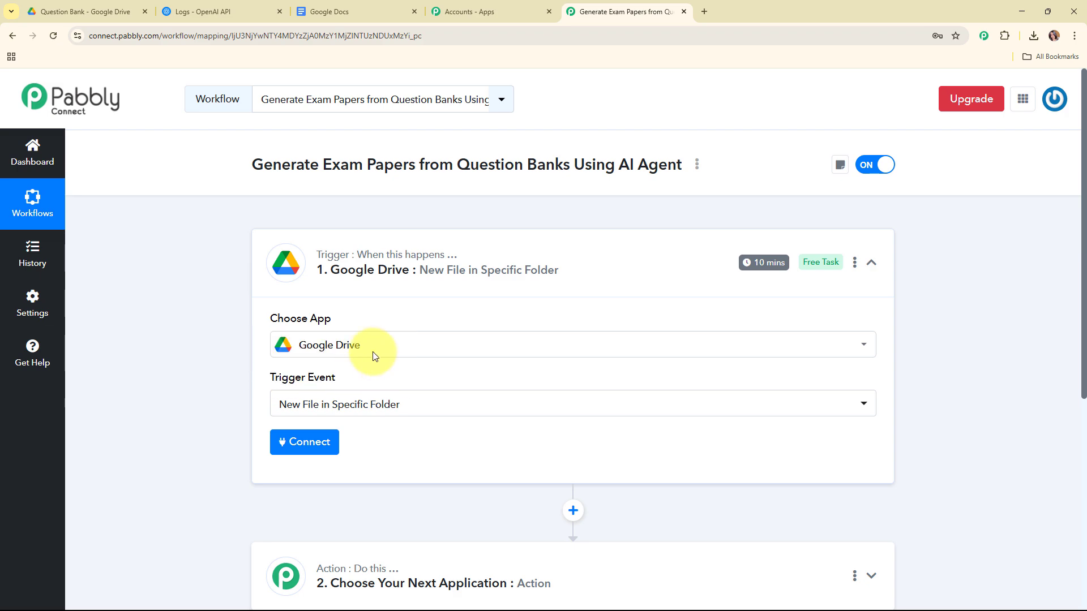
- Connect the trigger to Google Drive through a new connection, signing in with the Pabbly Google account and allowing access
click(276, 448)
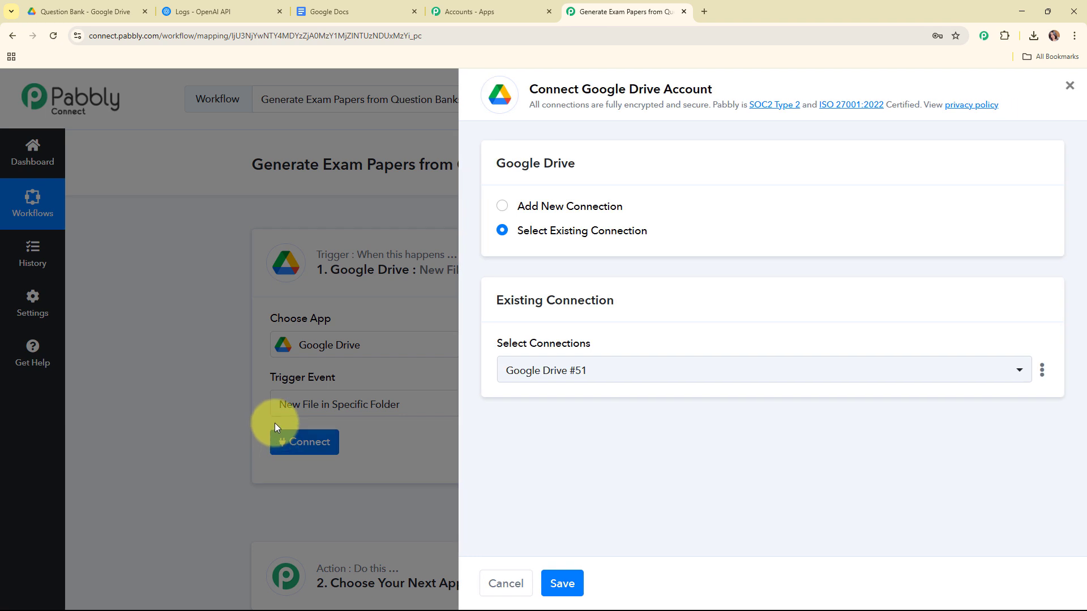
click(503, 208)
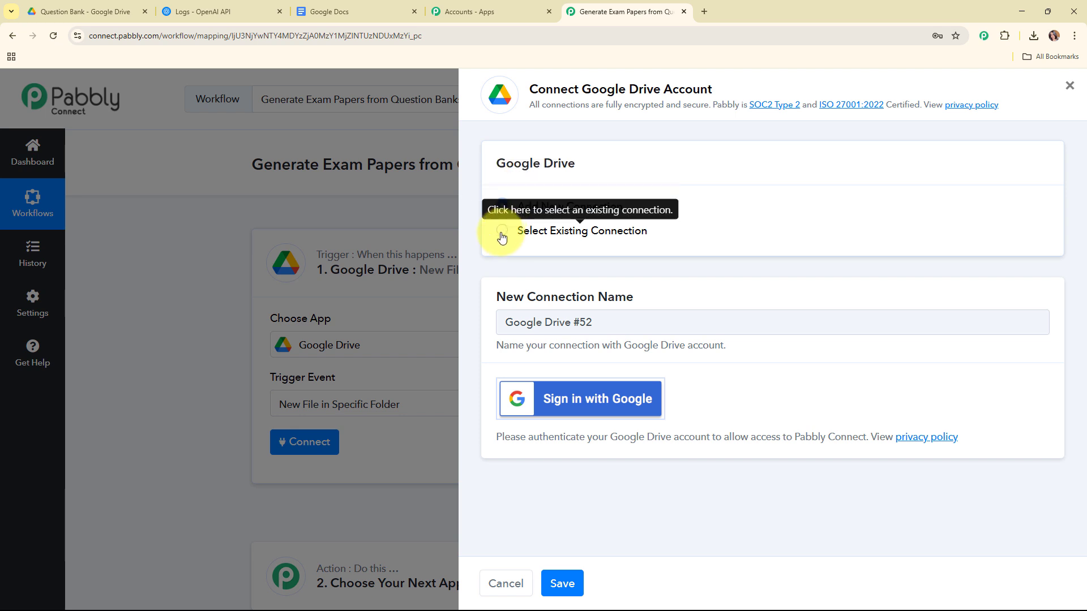
click(597, 409)
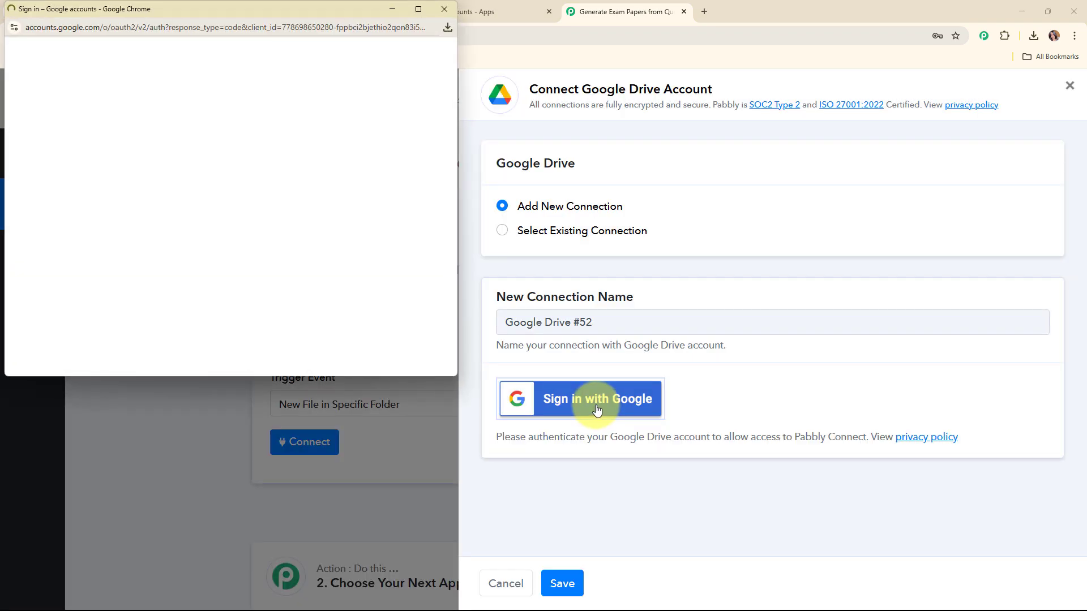
click(325, 125)
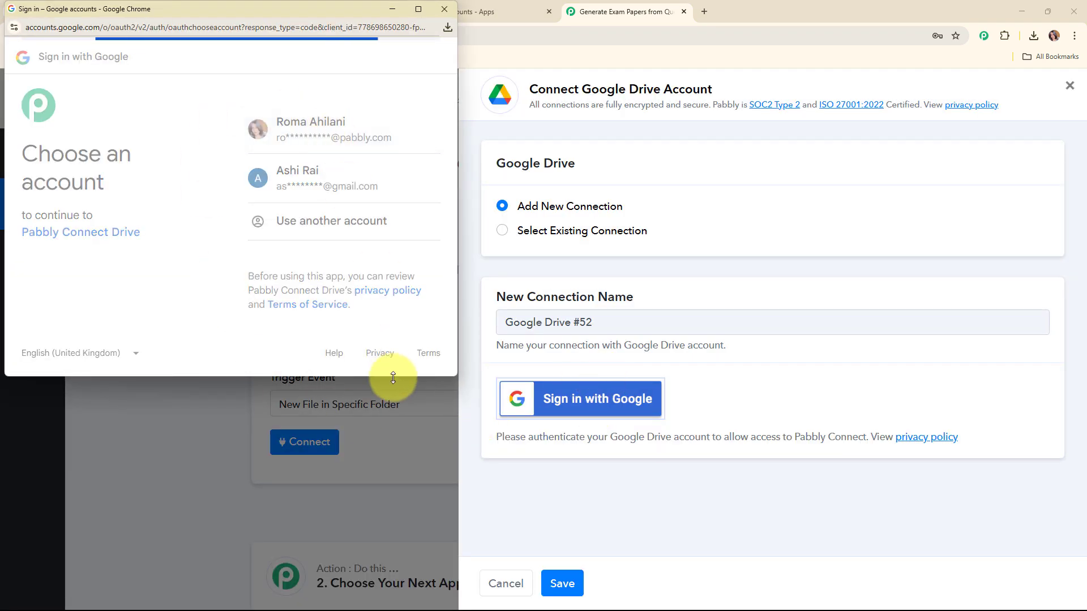
scroll(334, 278, down, 4)
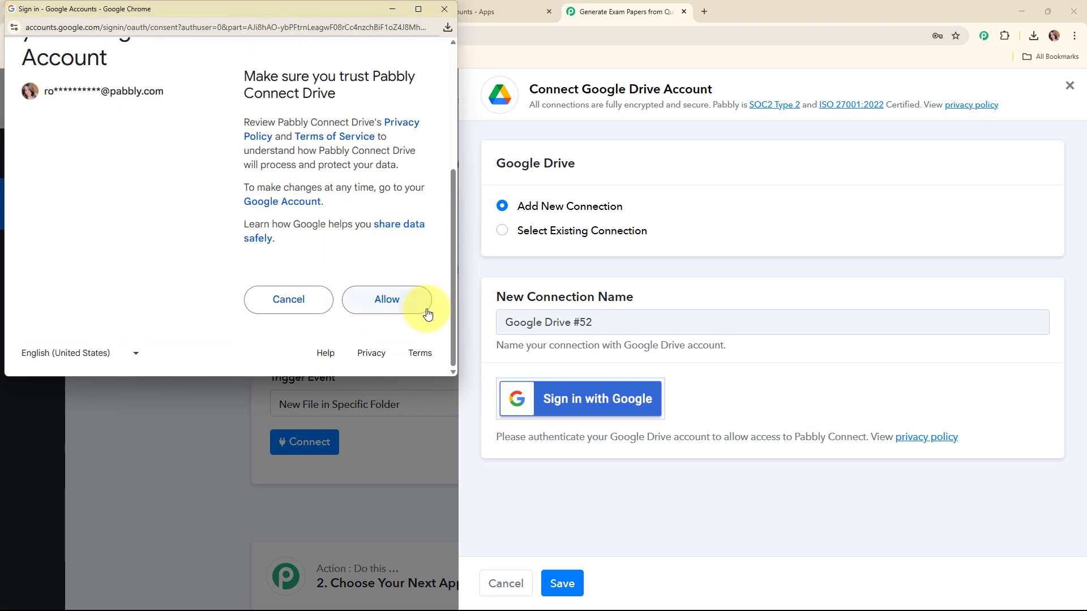
click(427, 314)
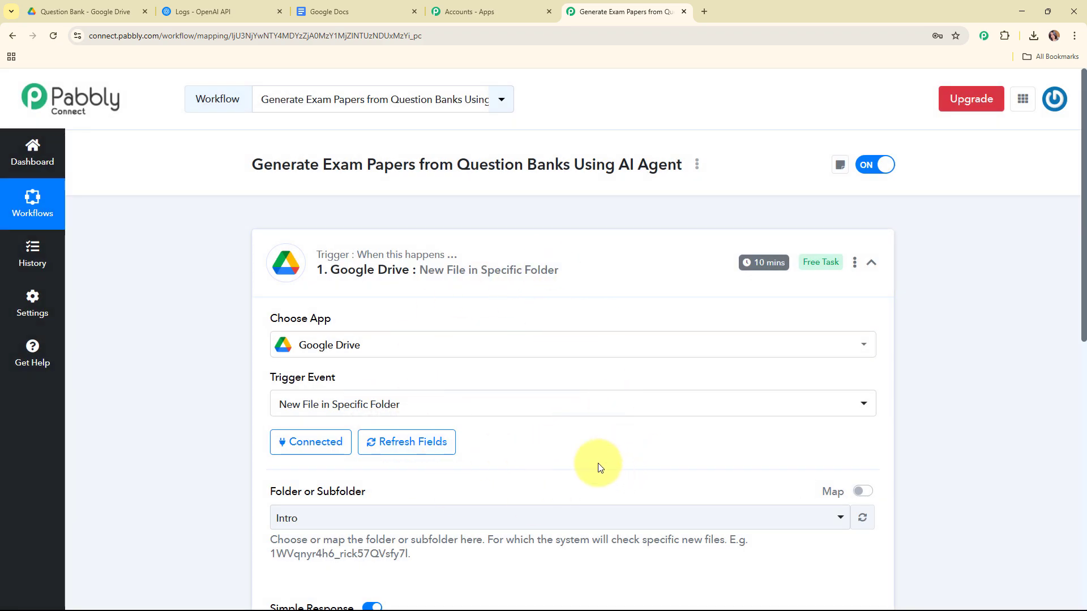
- Set the trigger's folder to Question Bank, checking the folder's name in Google Drive
scroll(586, 447, down, 4)
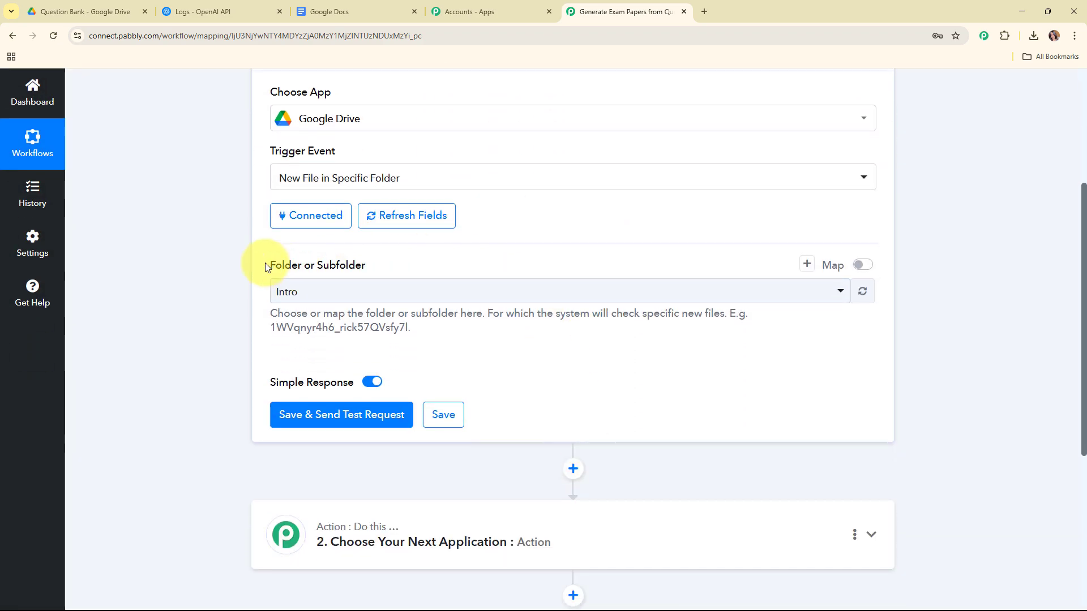
drag(266, 267, 400, 259)
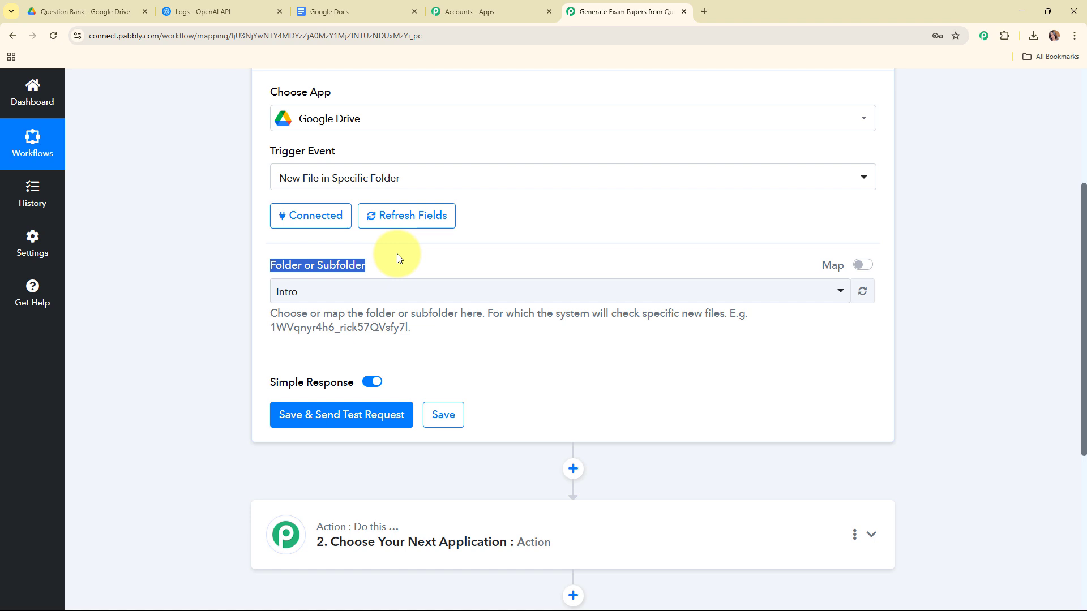
click(596, 297)
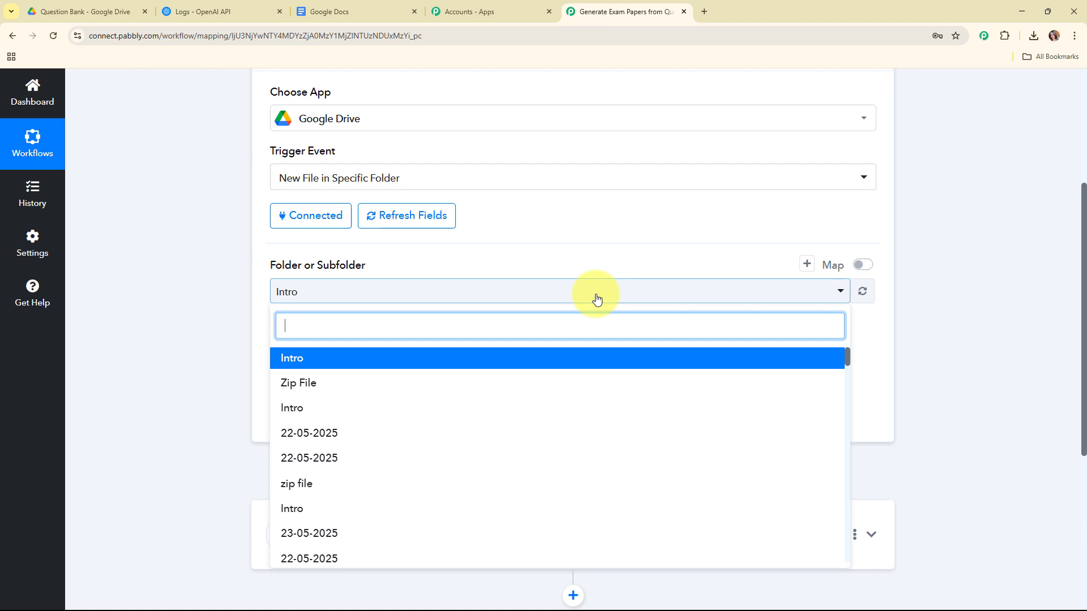
click(594, 299)
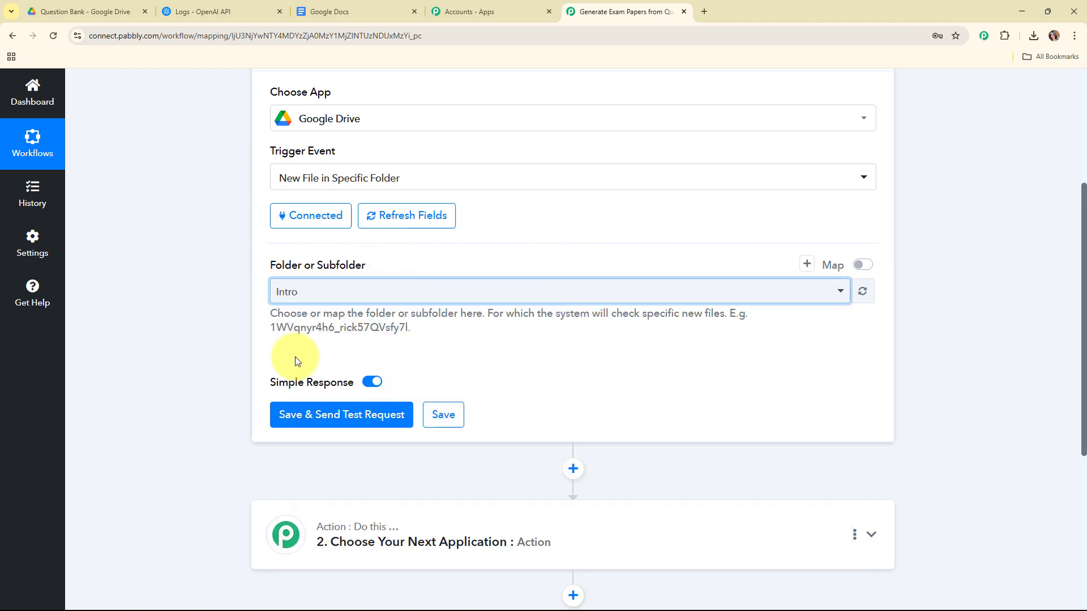
click(108, 11)
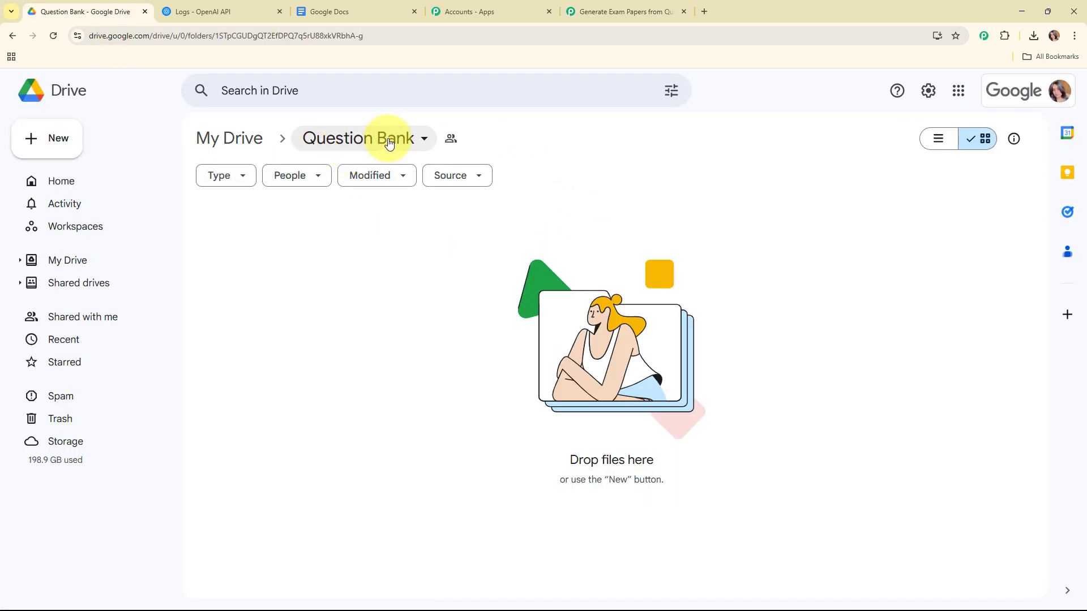
click(587, 5)
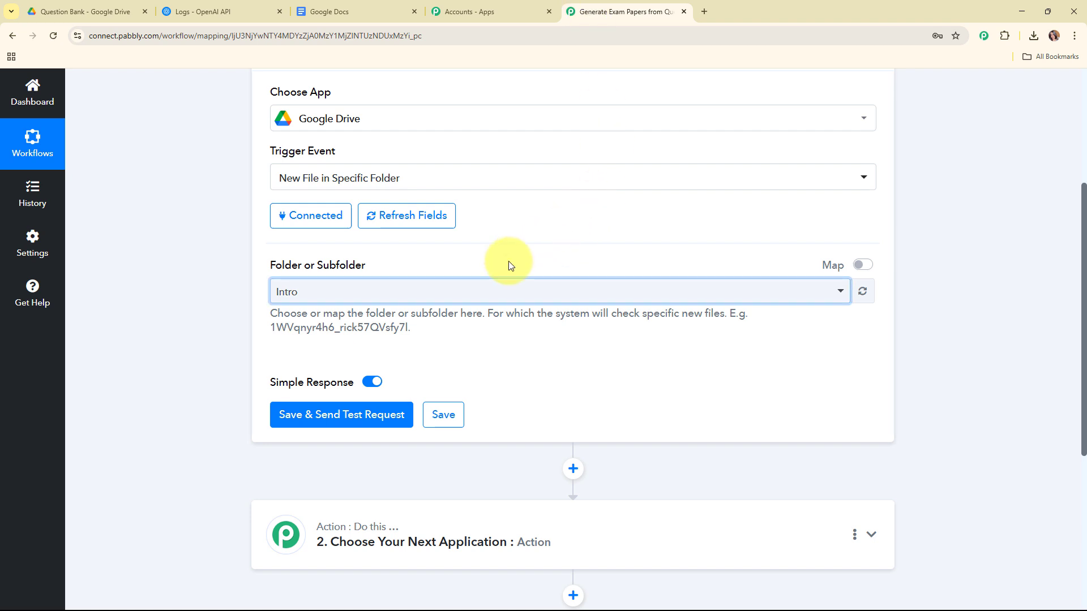
click(449, 294)
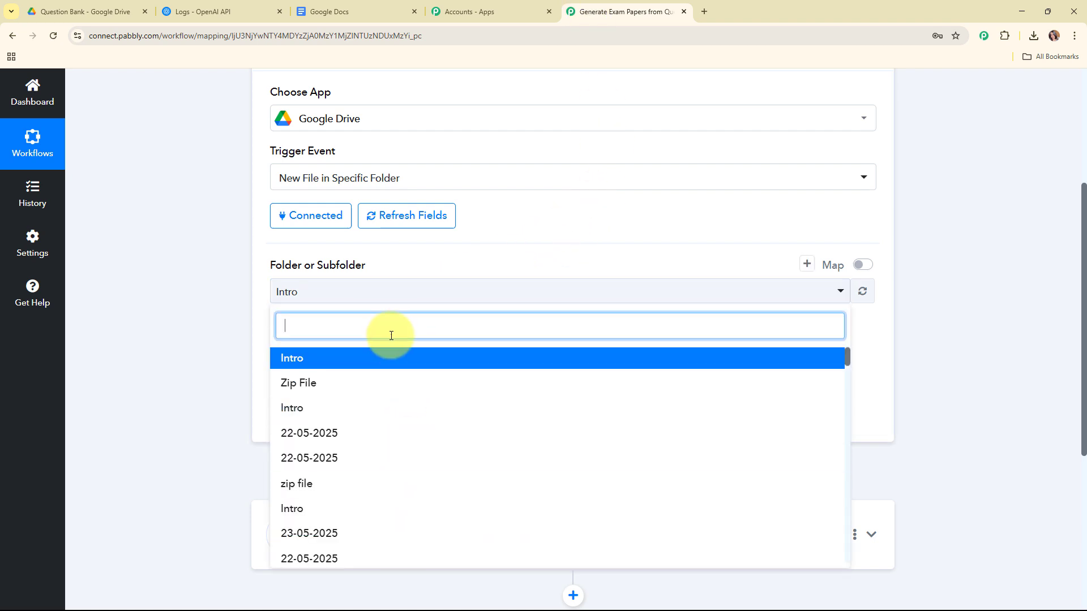
text(qu)
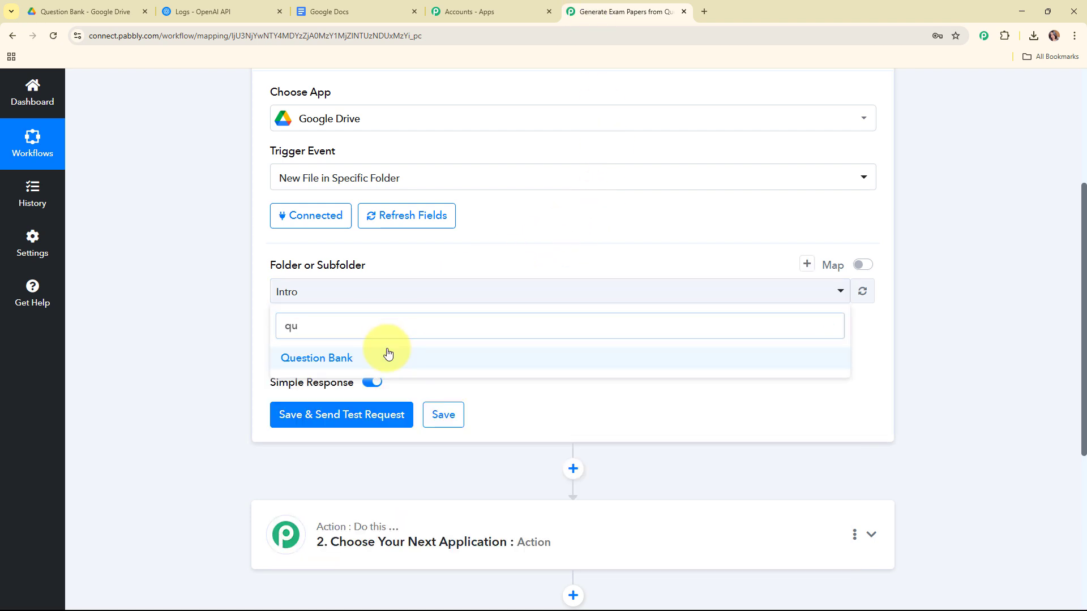
click(388, 357)
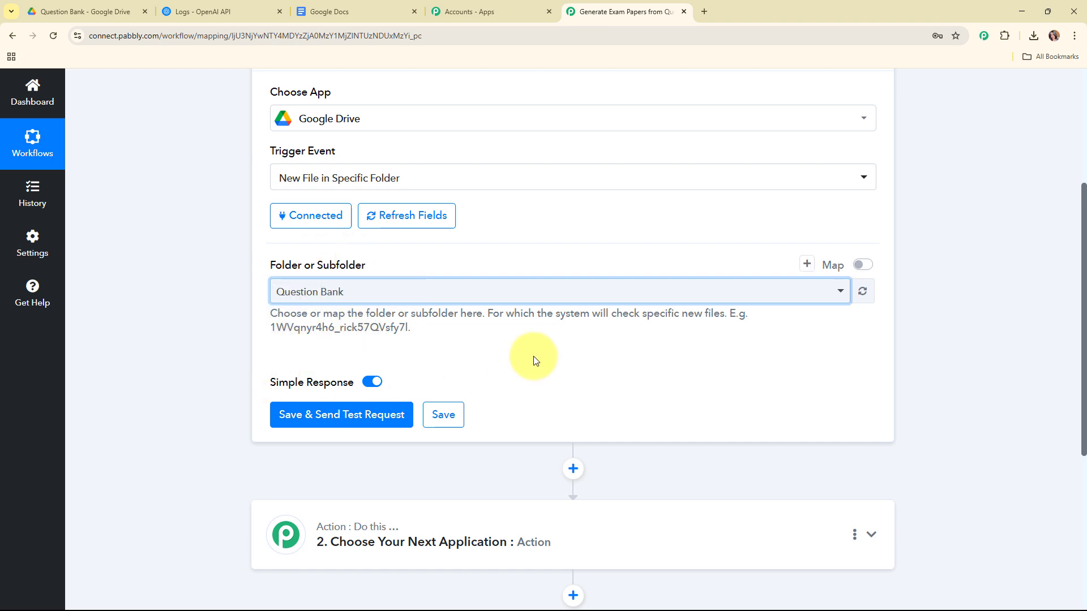
scroll(510, 363, down, 1)
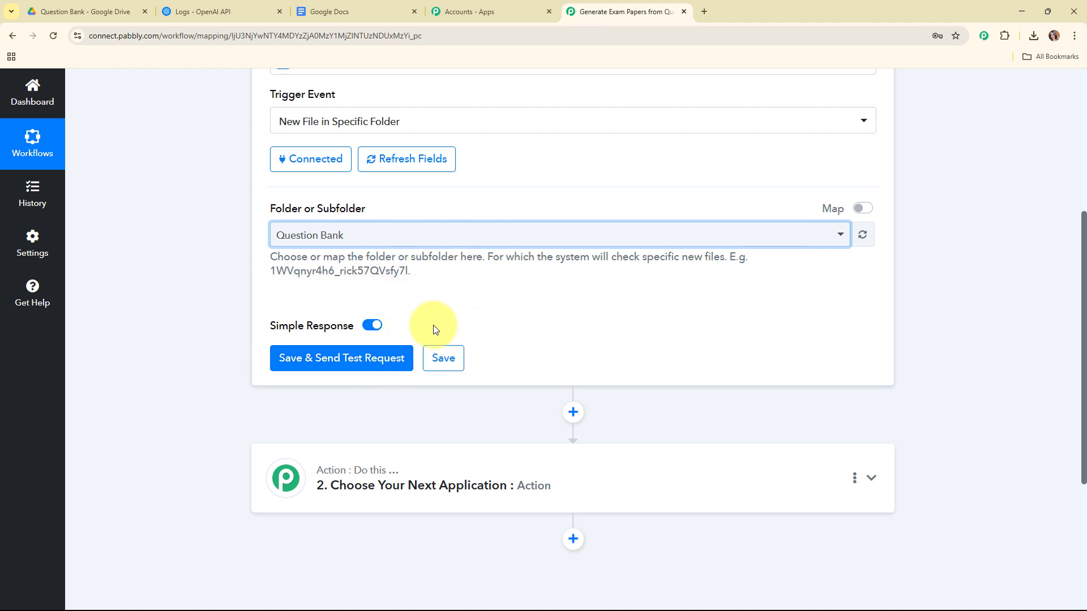
scroll(505, 291, up, 2)
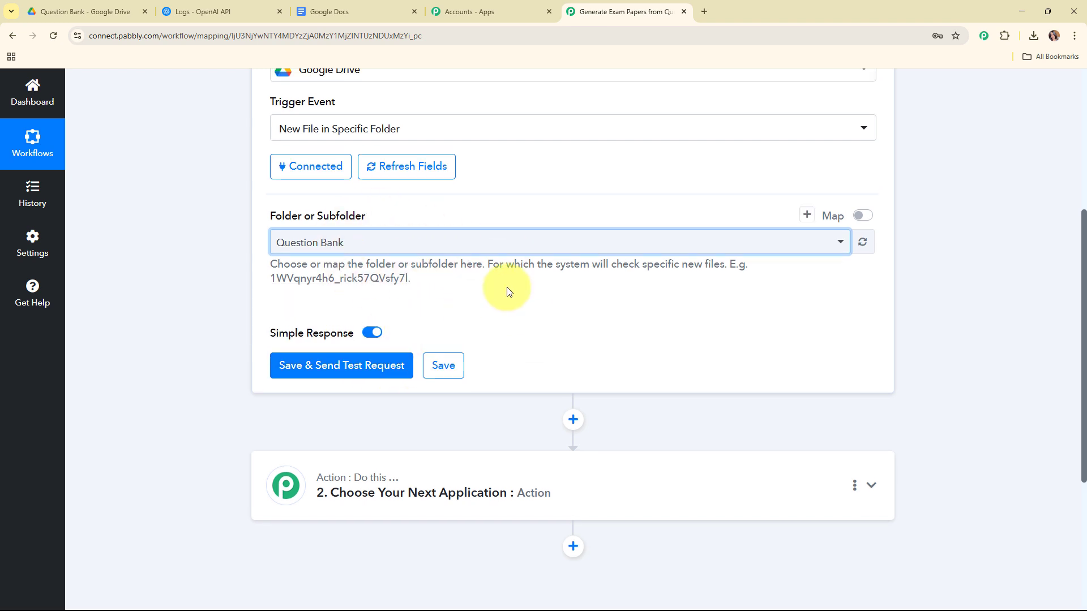
- In Google Drive, share the Question Bank folder with general access set to Anyone with the link
click(81, 11)
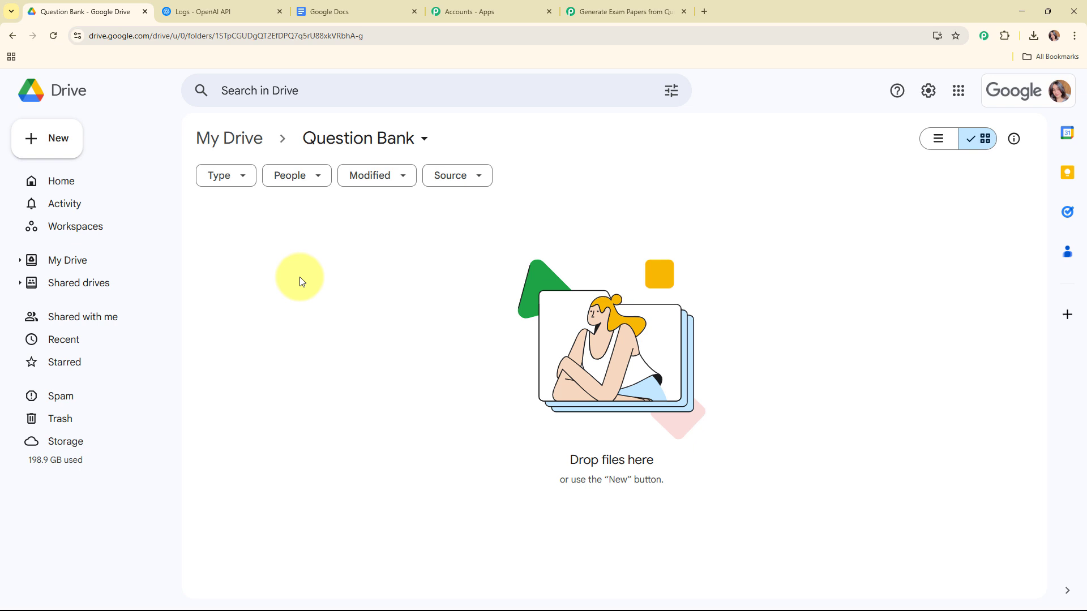
click(371, 140)
mouse_move(376, 293)
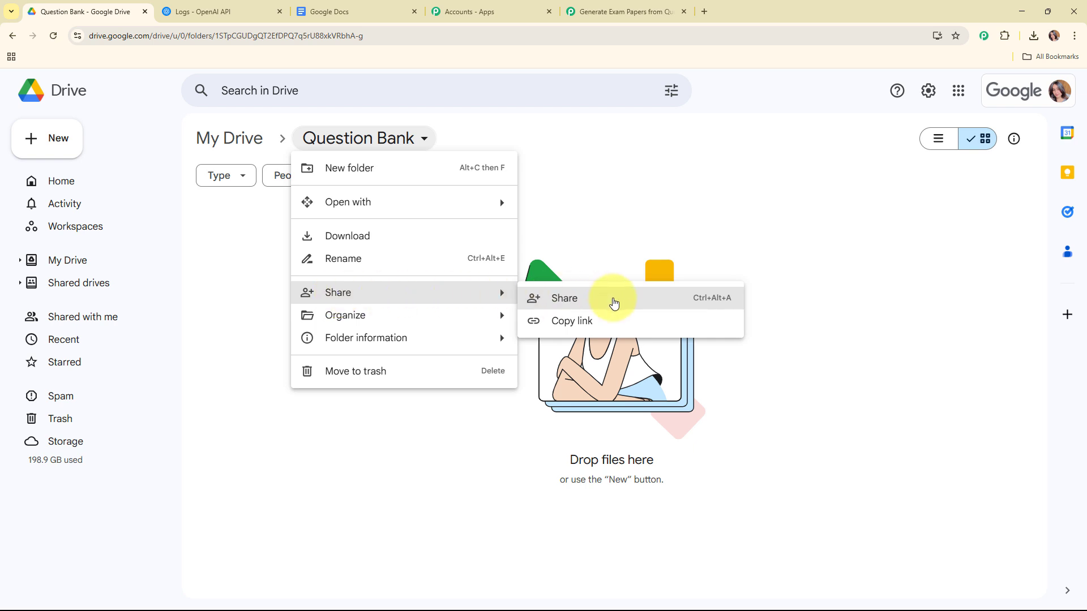
click(614, 303)
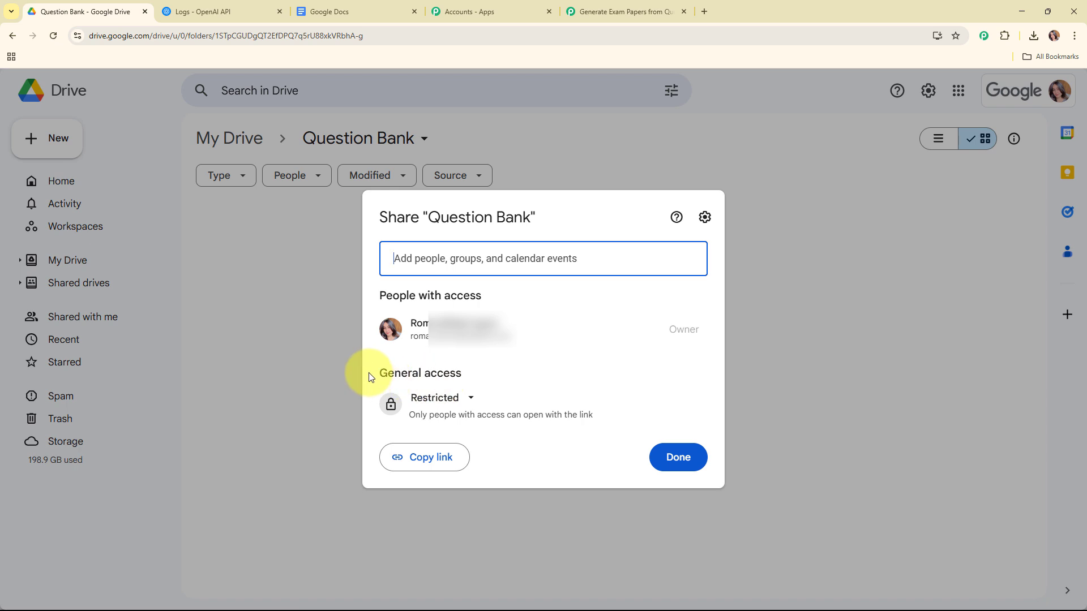
drag(369, 369, 501, 377)
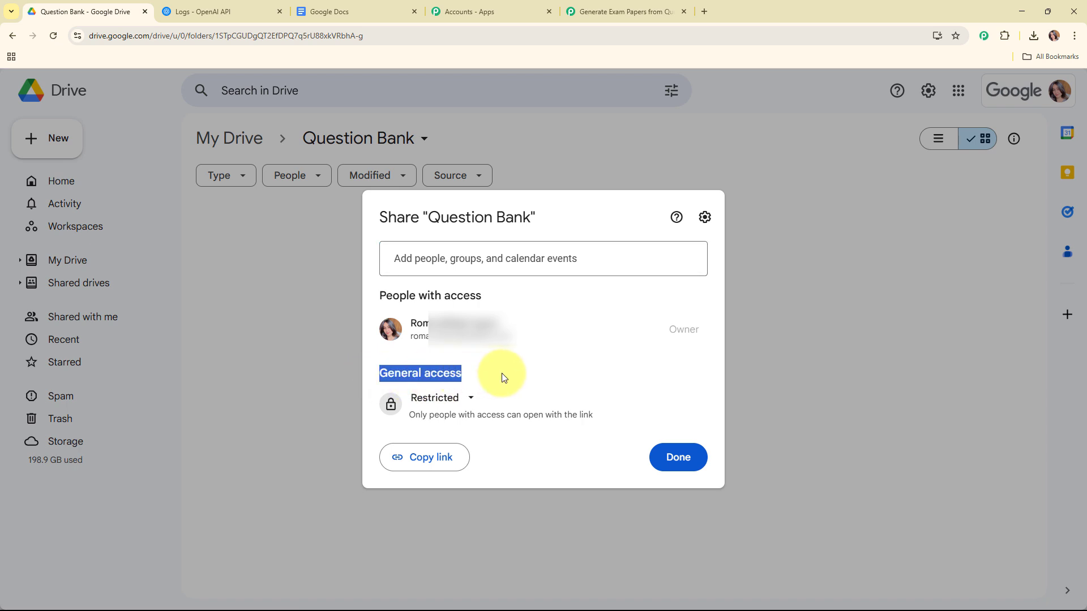
click(438, 402)
click(464, 510)
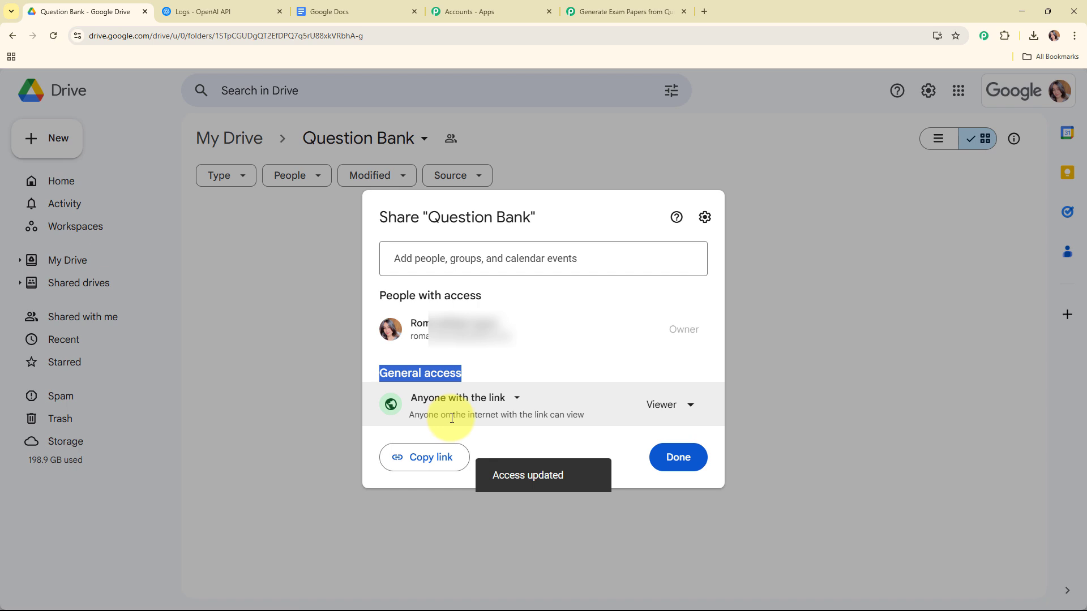
click(679, 456)
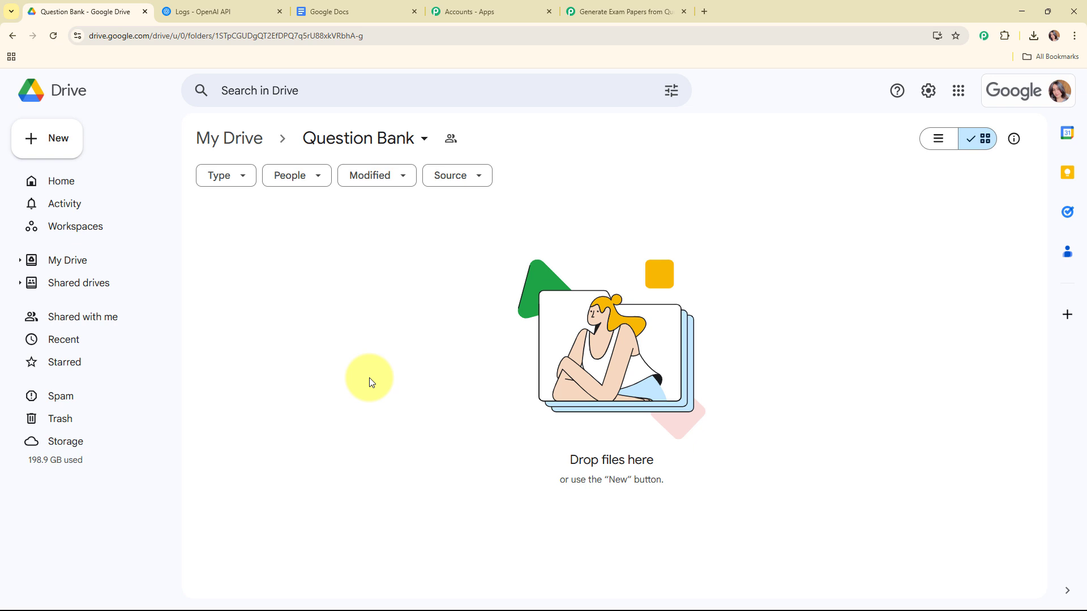
- Upload Grade 6 Master Question Bank.pdf to the Question Bank folder and dismiss the upload notice
right_click(369, 379)
click(399, 164)
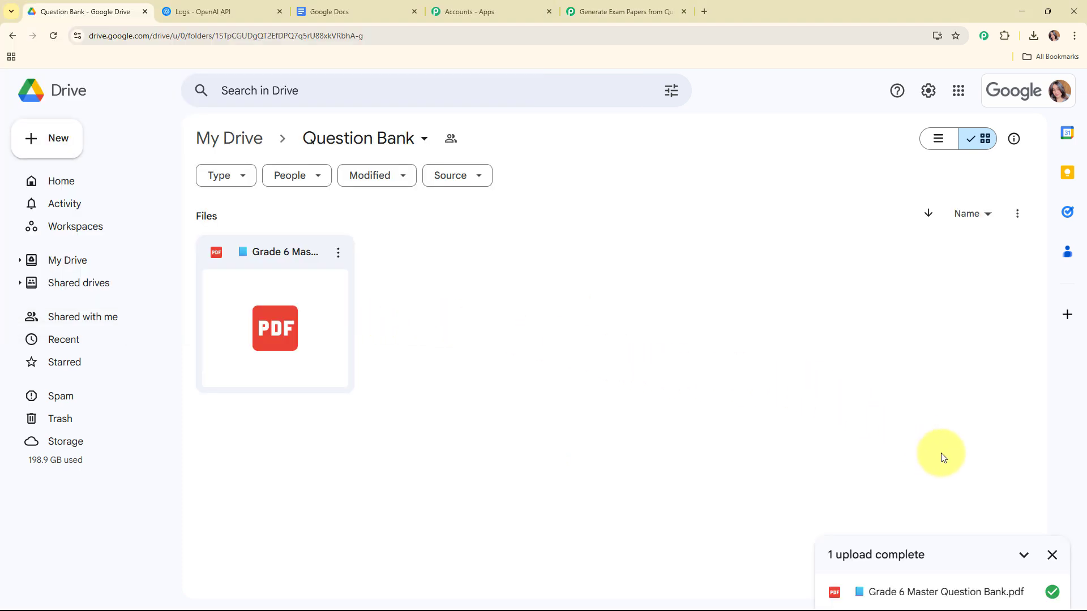
click(1049, 553)
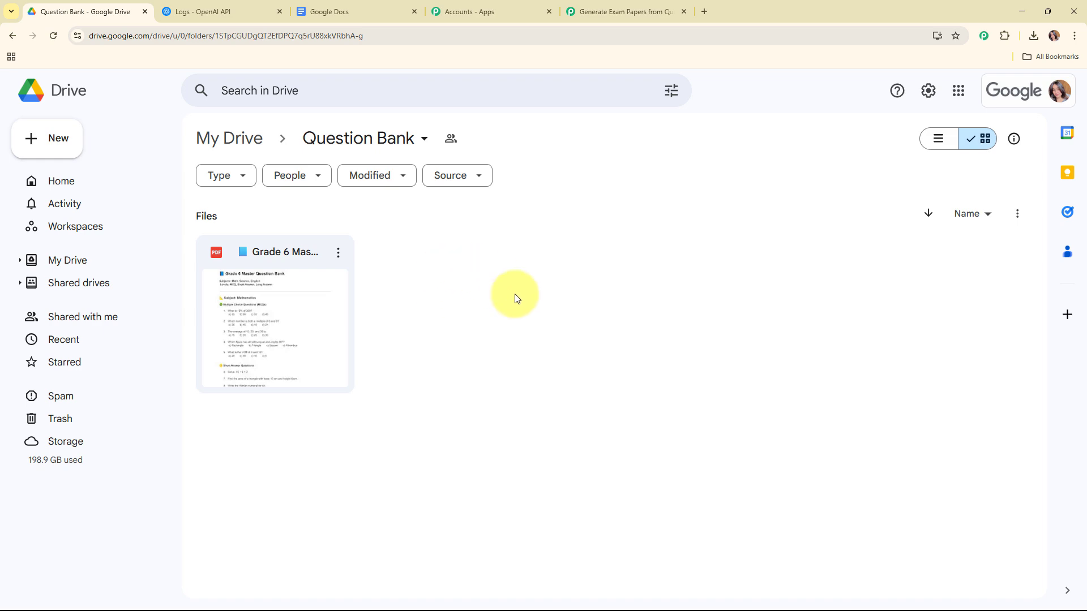
- Back in Pabbly Connect, save the trigger, send a test request, and review the received file details
click(604, 12)
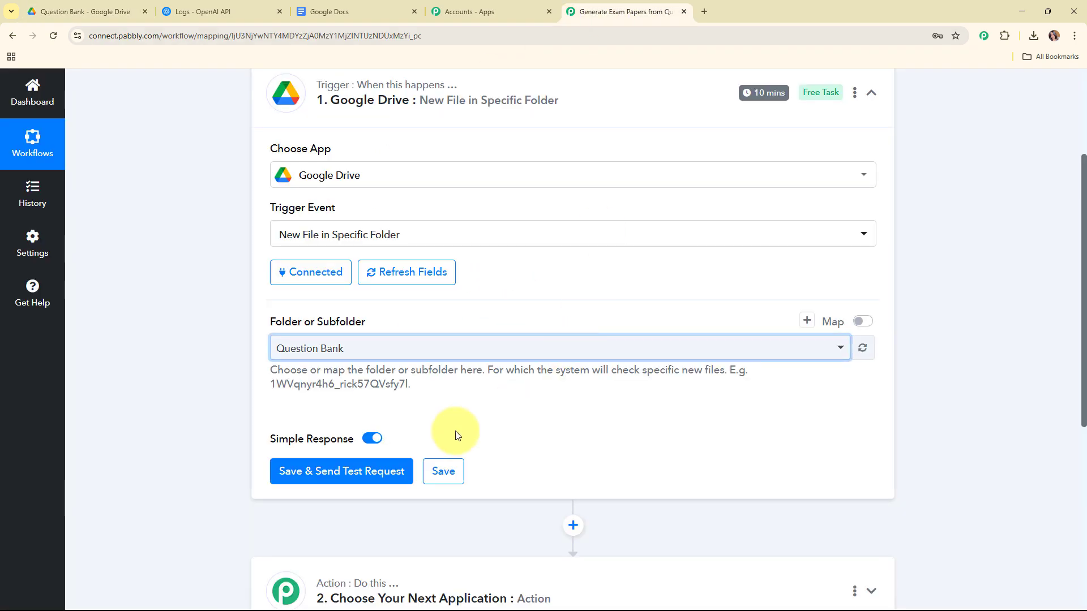
click(377, 475)
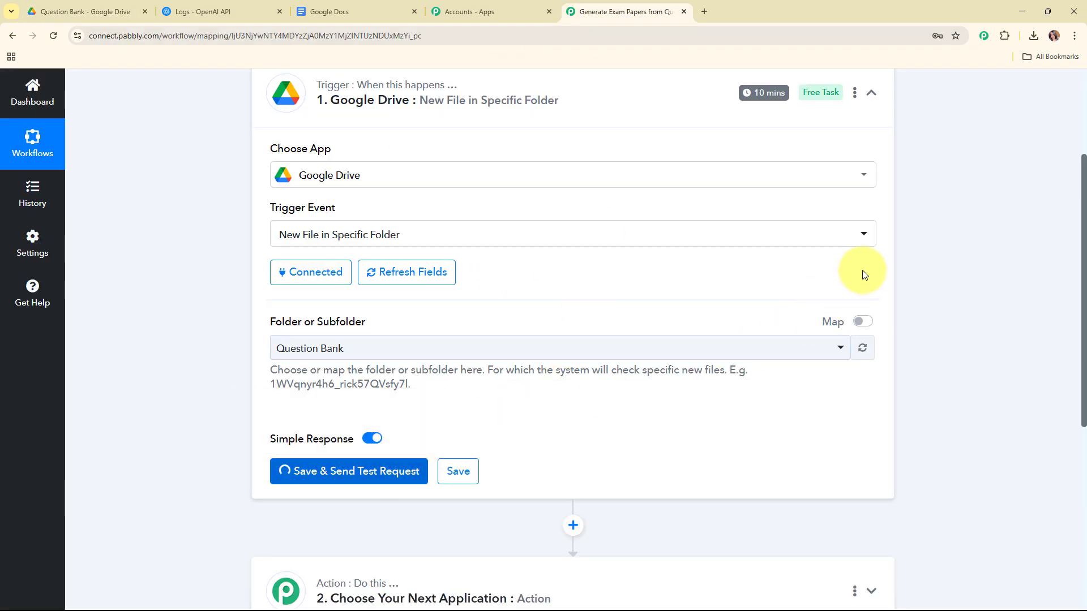
scroll(861, 272, down, 3)
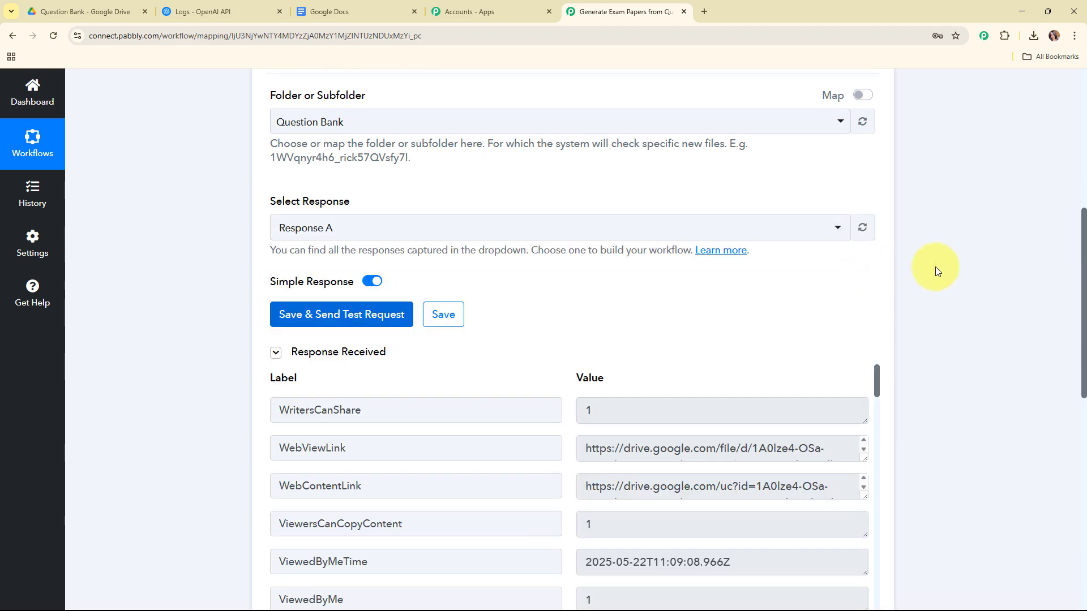
scroll(936, 267, down, 3)
scroll(936, 266, down, 1)
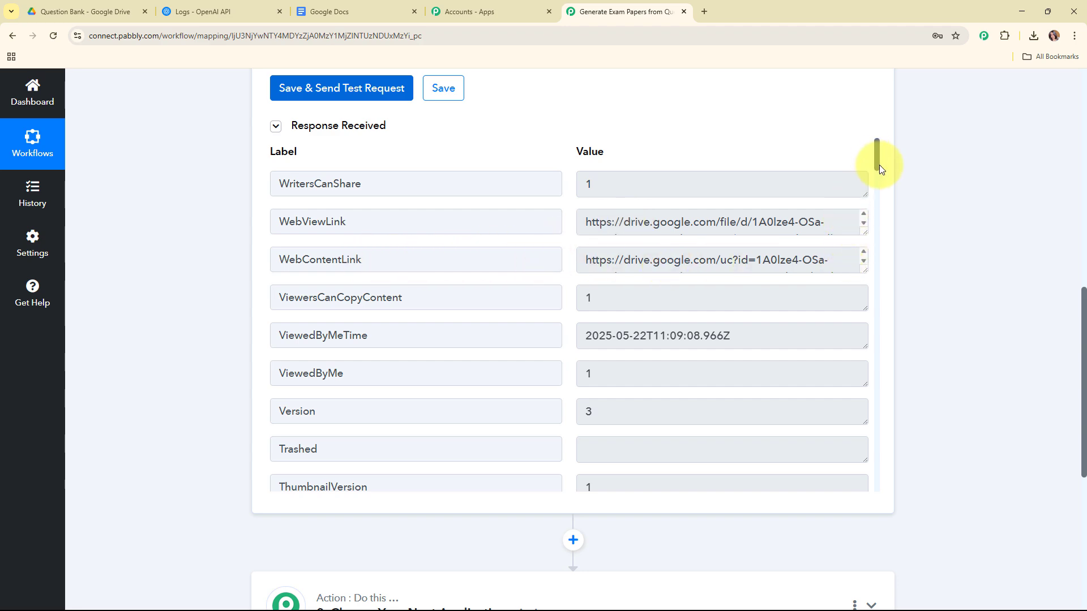
mouse_move(878, 162)
mouse_down()
mouse_move(884, 235)
mouse_move(888, 150)
mouse_up()
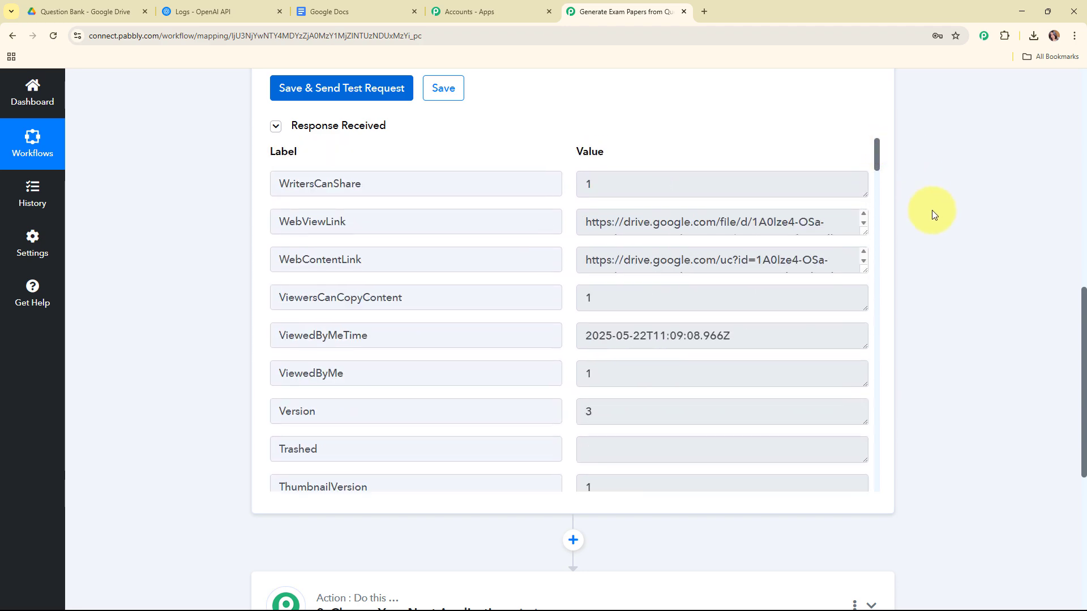
scroll(931, 214, up, 7)
scroll(929, 219, up, 3)
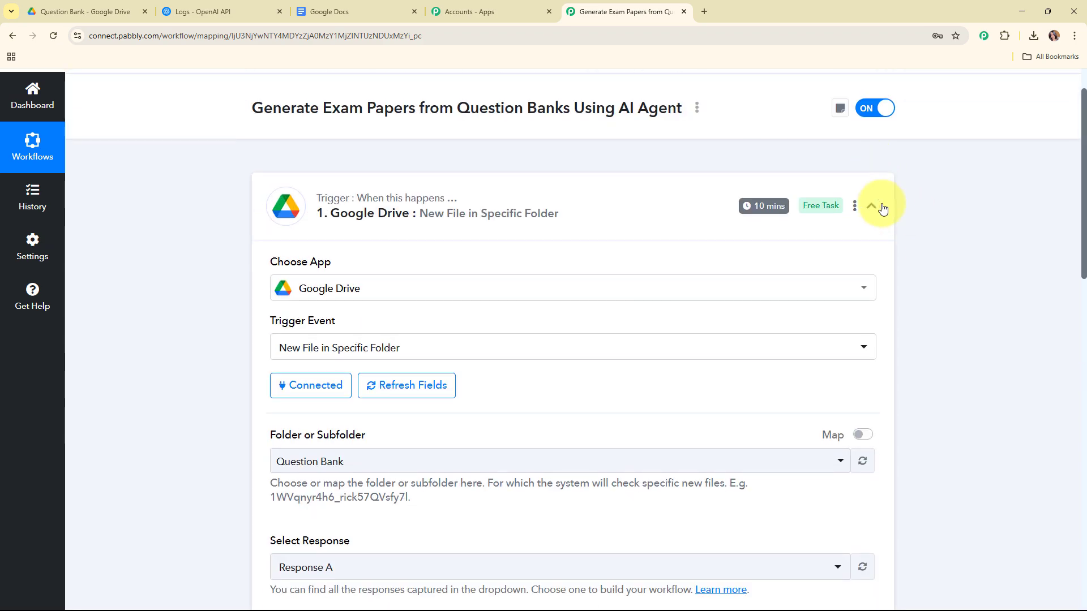
- Review the Google Drive trigger's polling intervals, save its trigger time as Check every 10 minutes, and collapse the trigger
click(880, 207)
click(882, 209)
scroll(728, 226, up, 1)
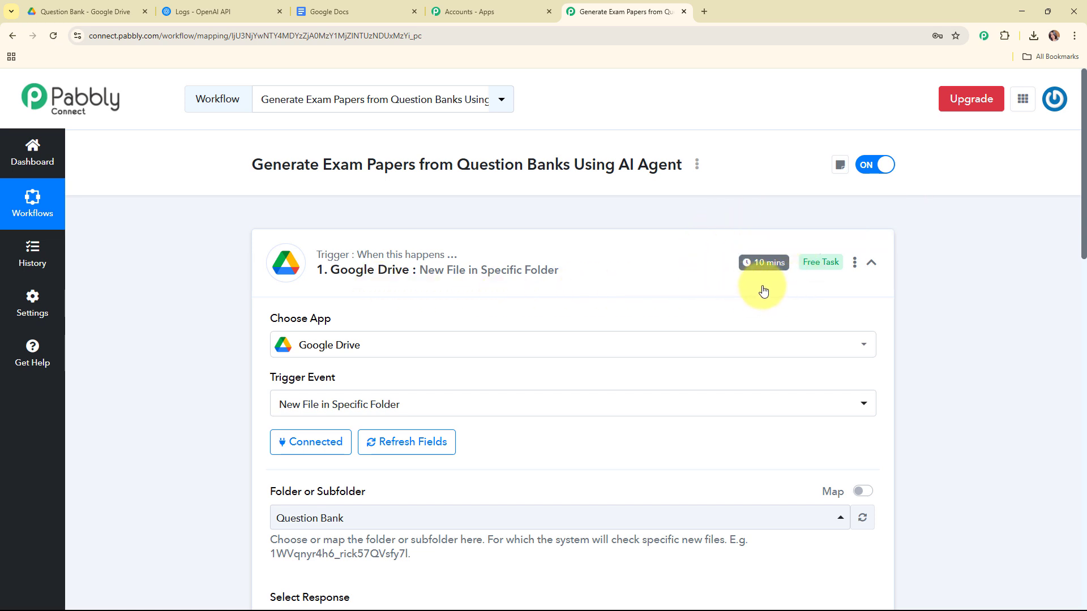
click(856, 262)
click(777, 336)
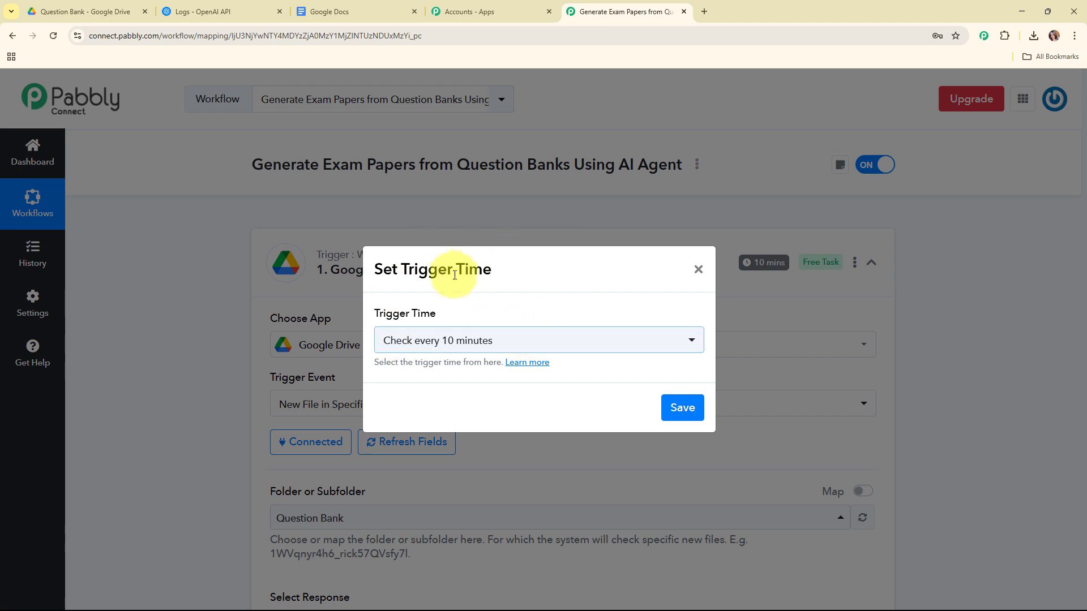
drag(368, 311, 512, 319)
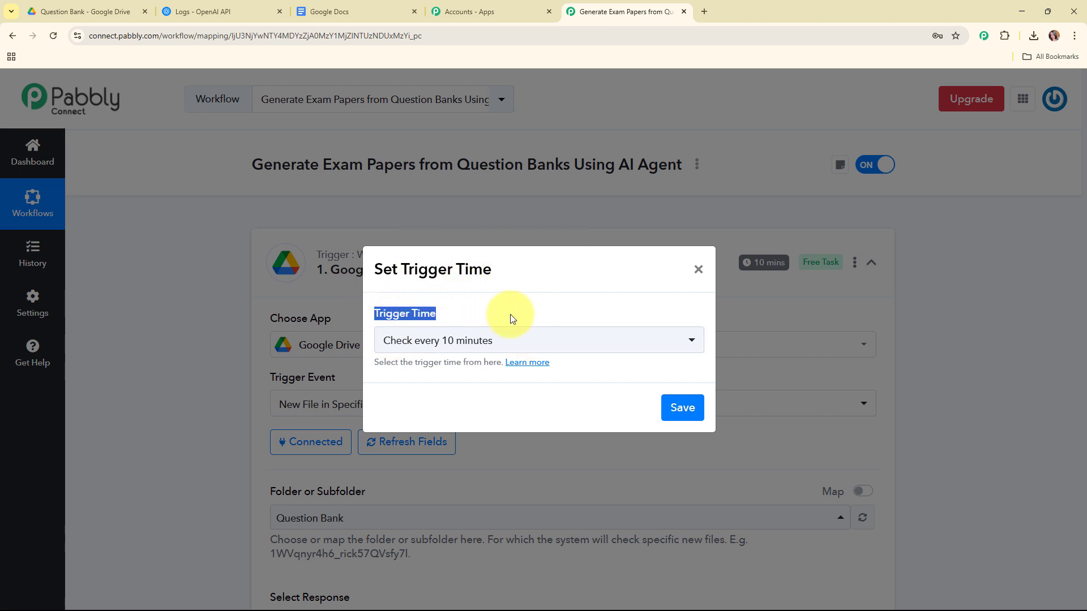
click(609, 342)
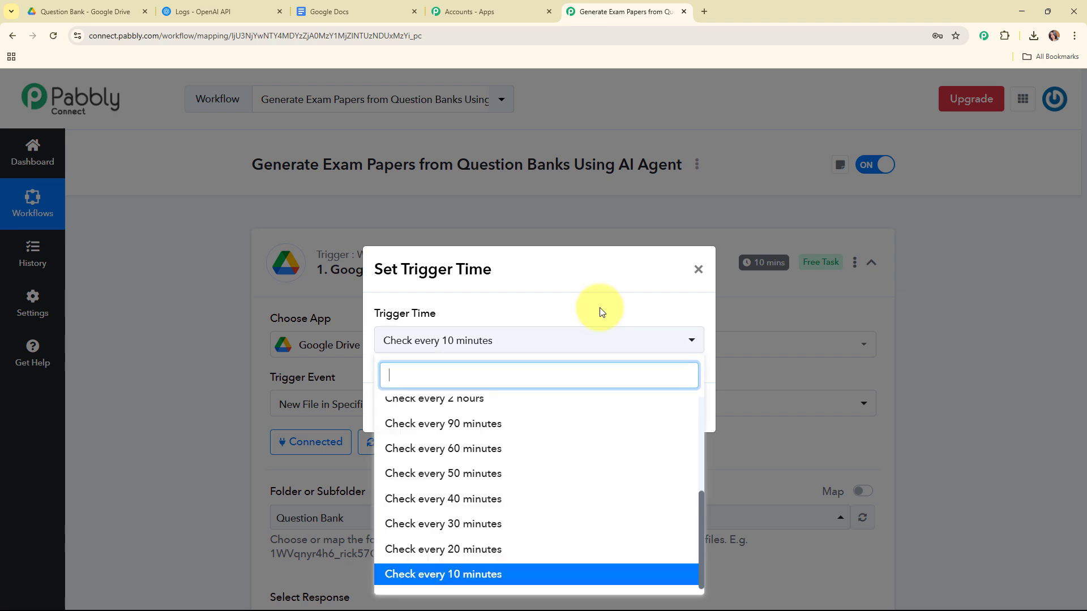
scroll(430, 465, up, 2)
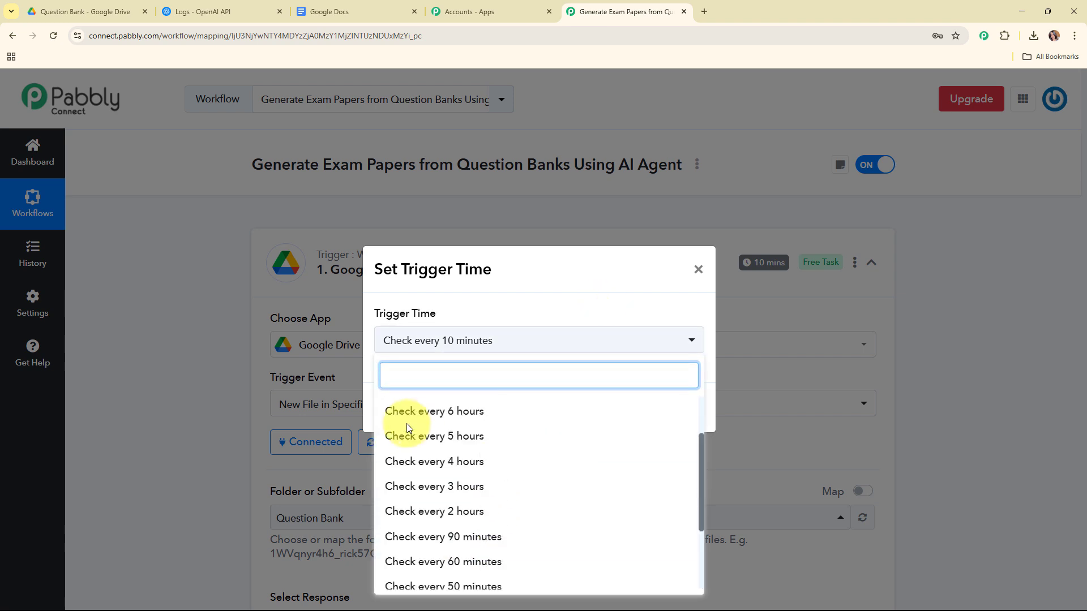
click(581, 321)
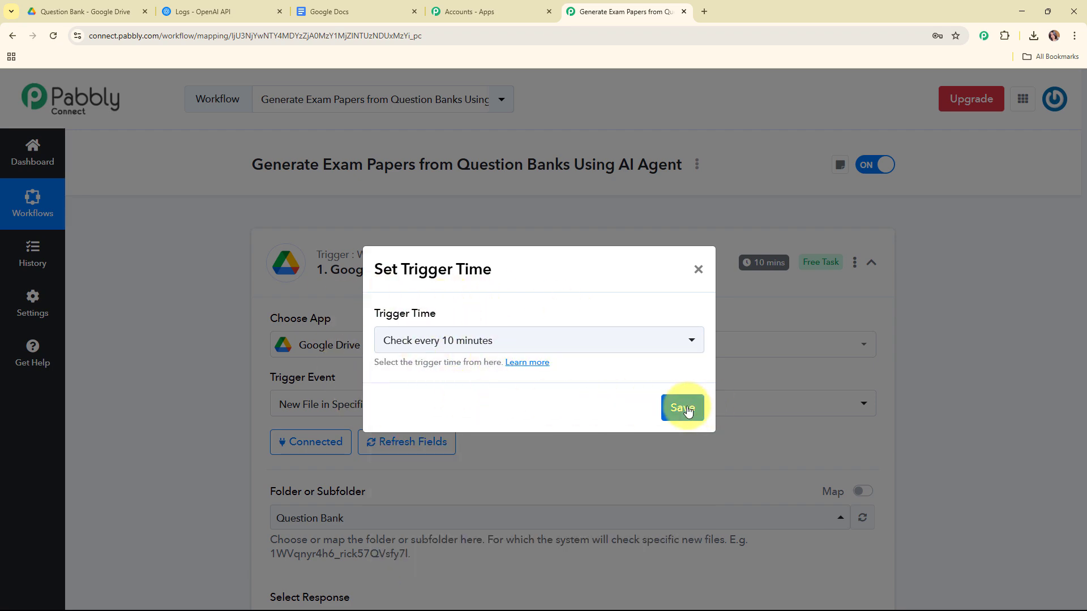
click(684, 405)
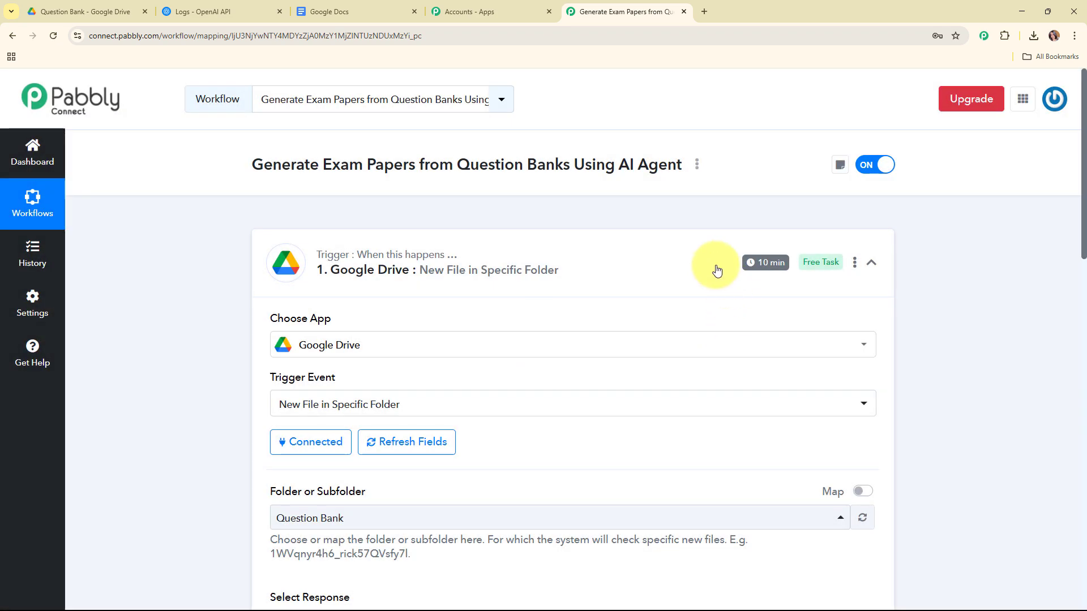
click(716, 269)
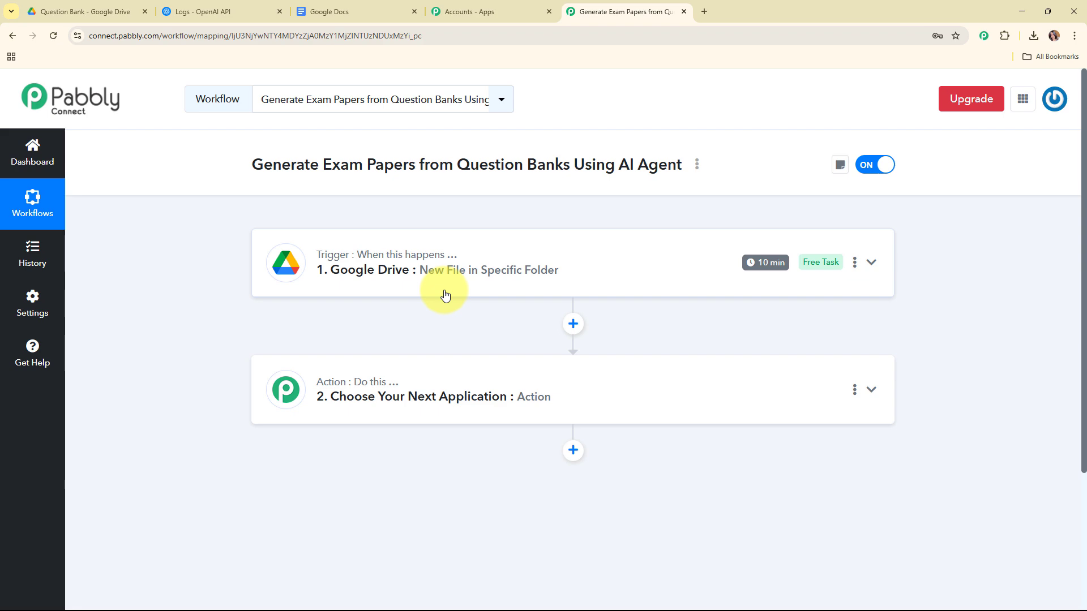
- Set the second step's app to OpenAI (ChatGPT, DALL-E, Whisper) with the action event Extract Content from PDF/Image
click(496, 389)
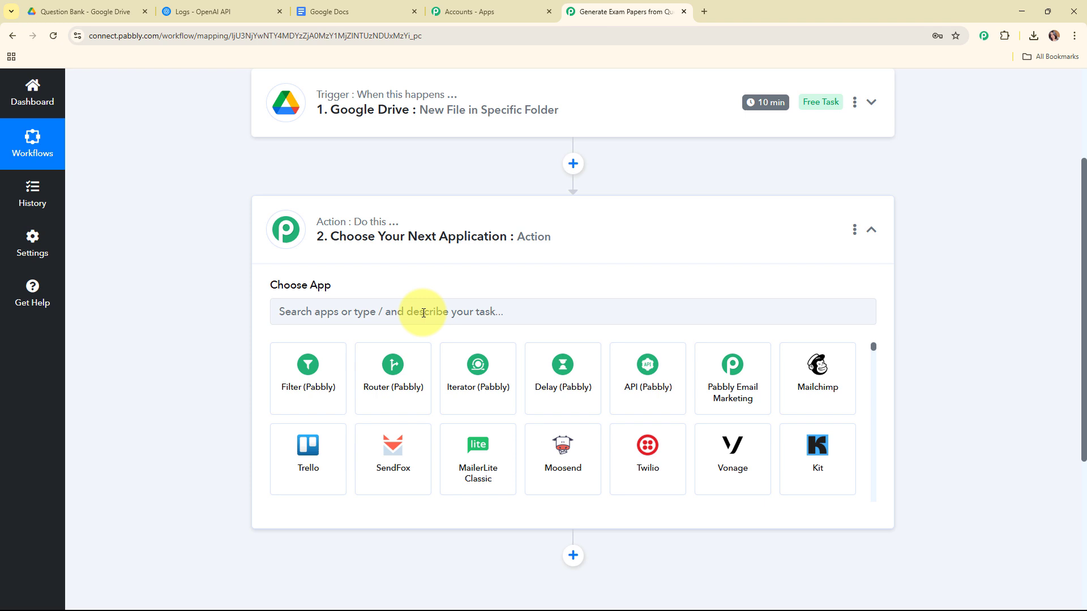
click(424, 313)
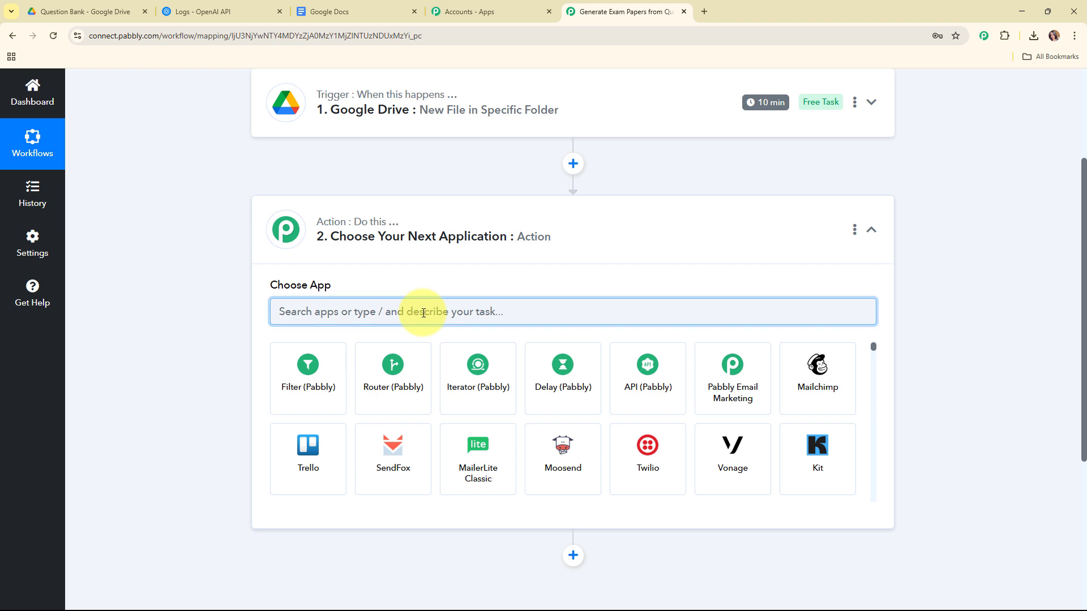
text(op)
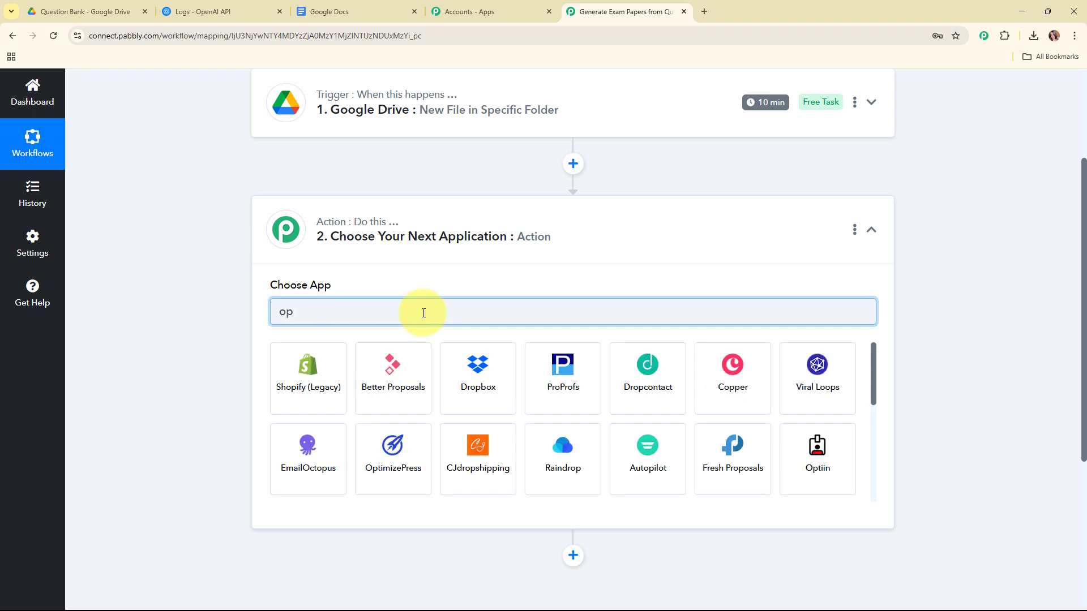
text(en)
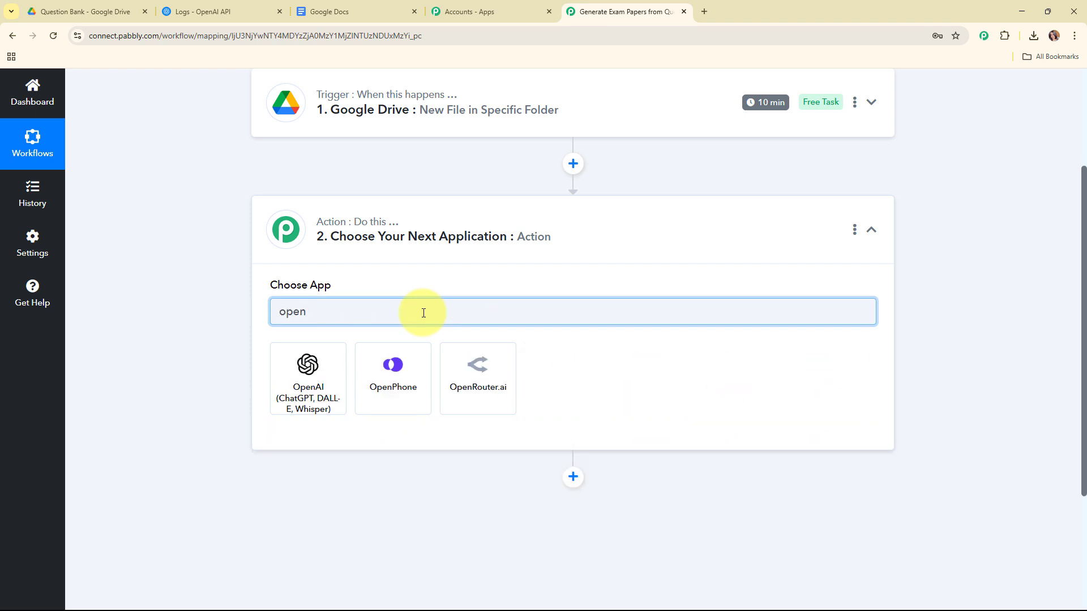
click(332, 391)
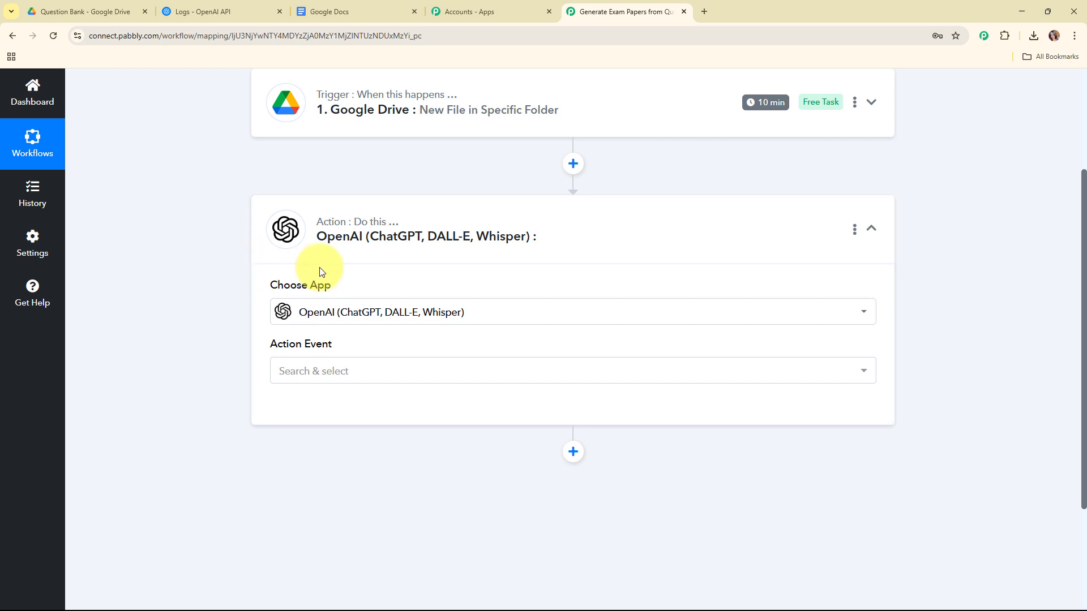
click(450, 374)
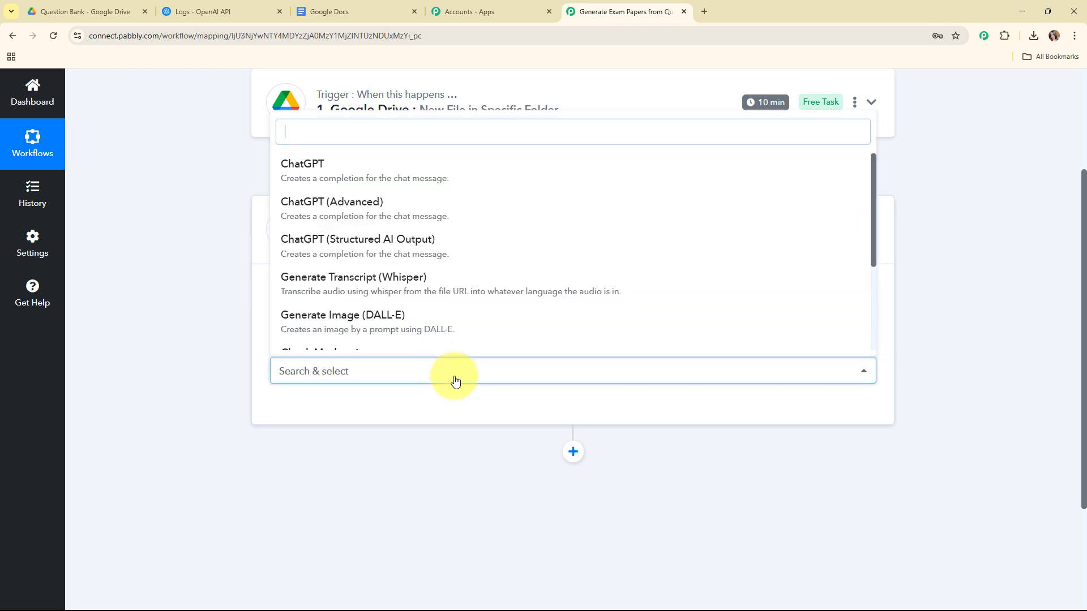
scroll(371, 181, down, 2)
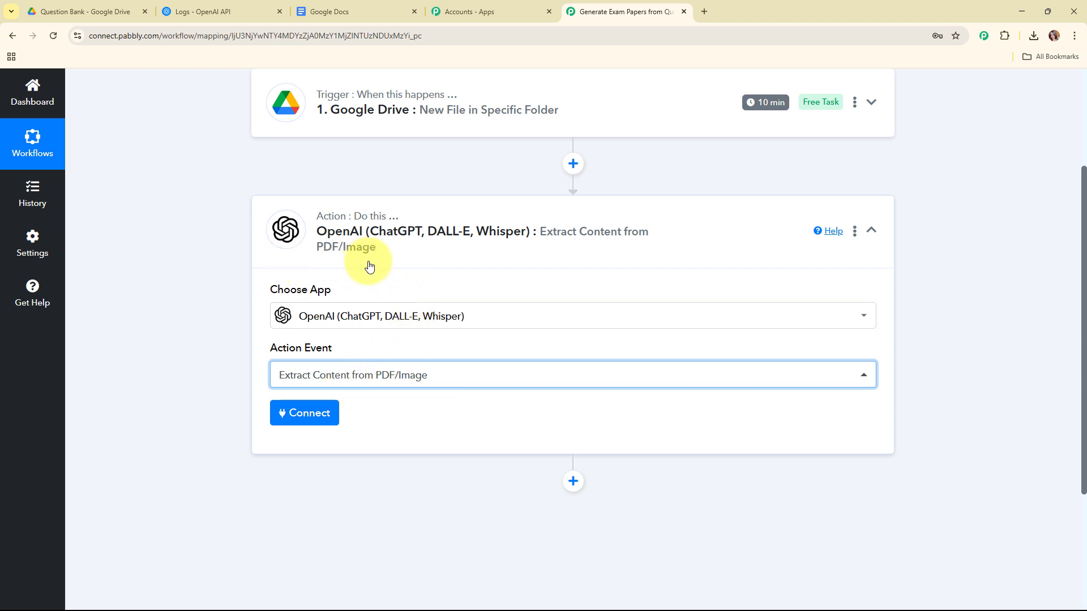
- Start adding a new connection for the OpenAI action and read the API key instructions
click(305, 412)
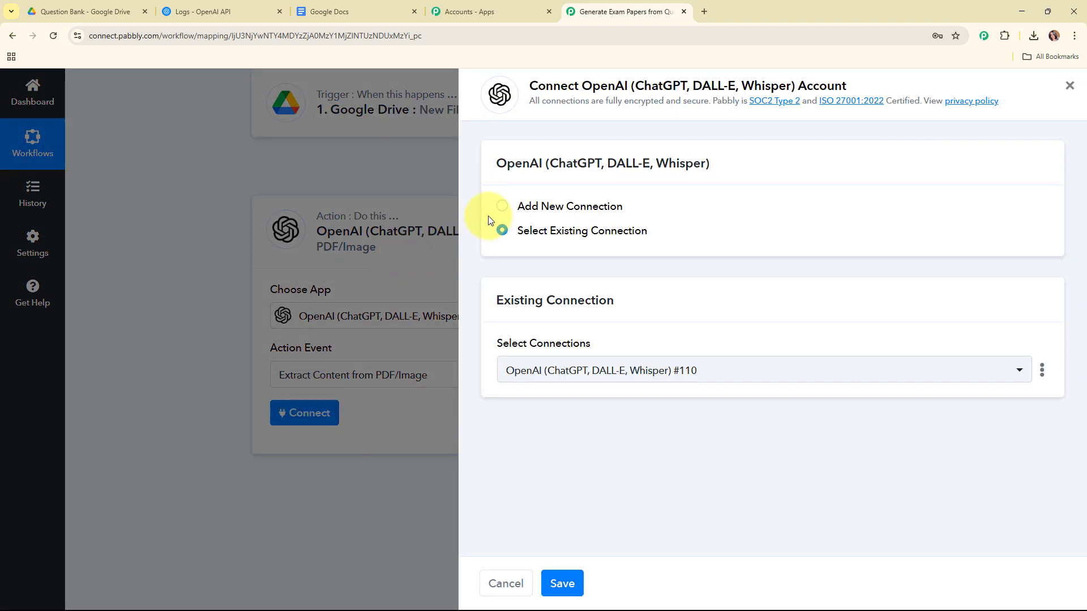
click(501, 206)
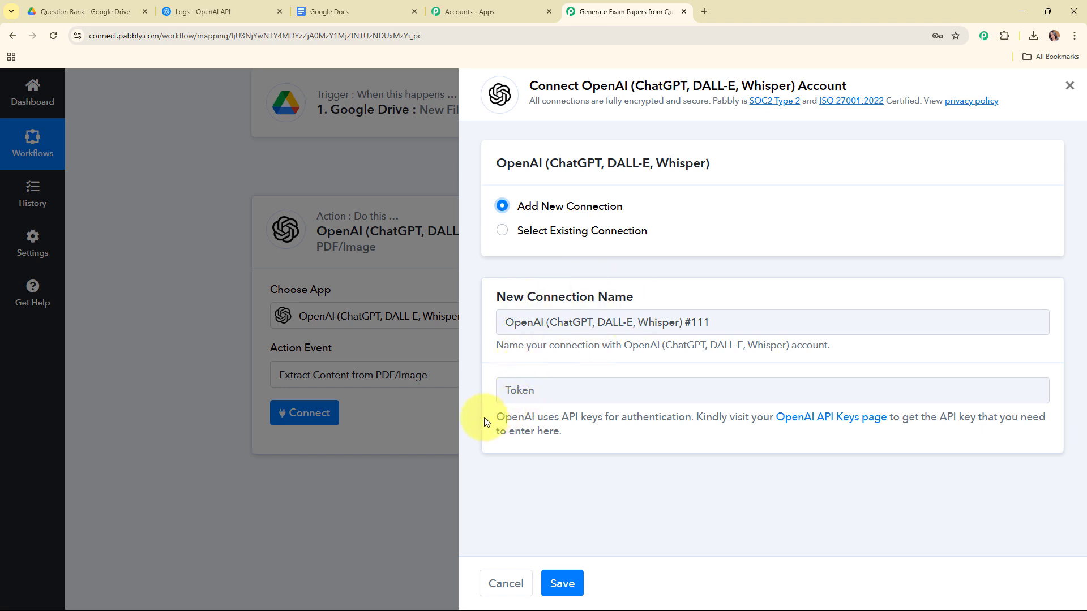
drag(493, 417, 562, 431)
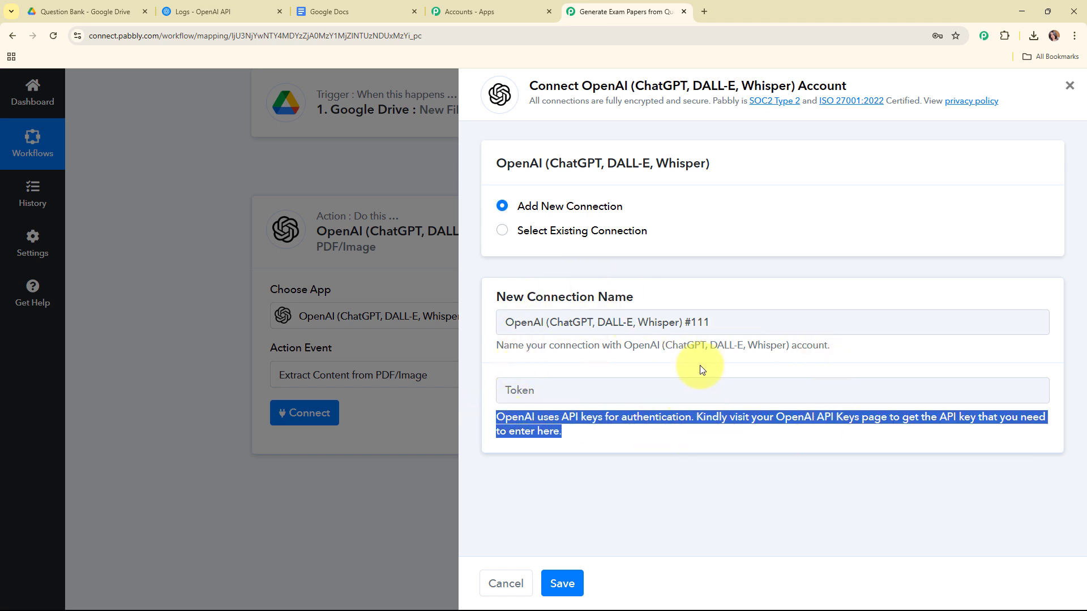
- On the OpenAI platform, create a secret API key named Exam Papers in Default project and copy the key
click(227, 12)
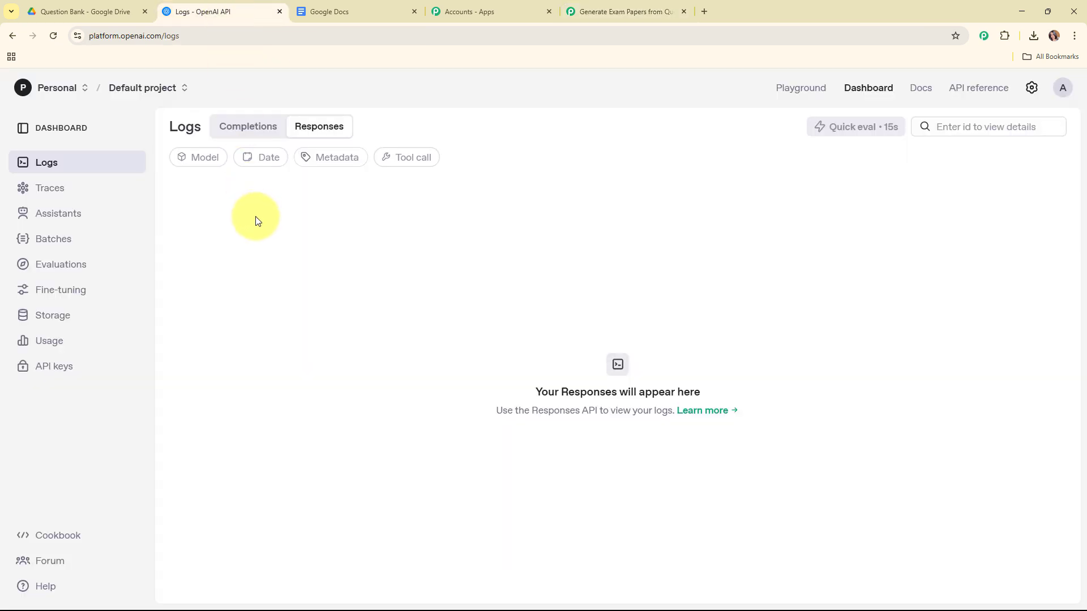
click(40, 367)
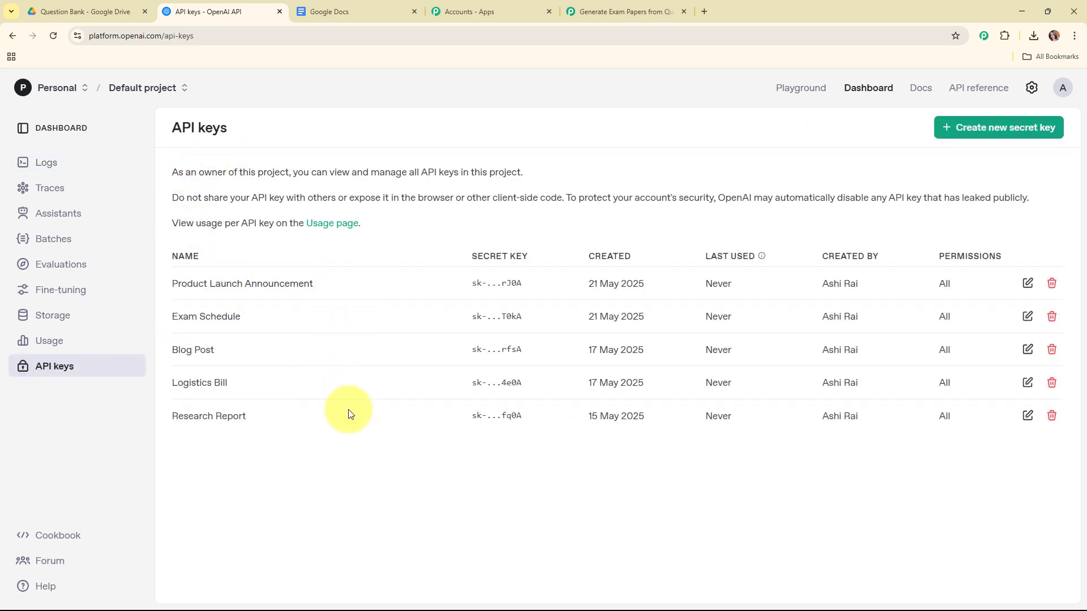
click(987, 128)
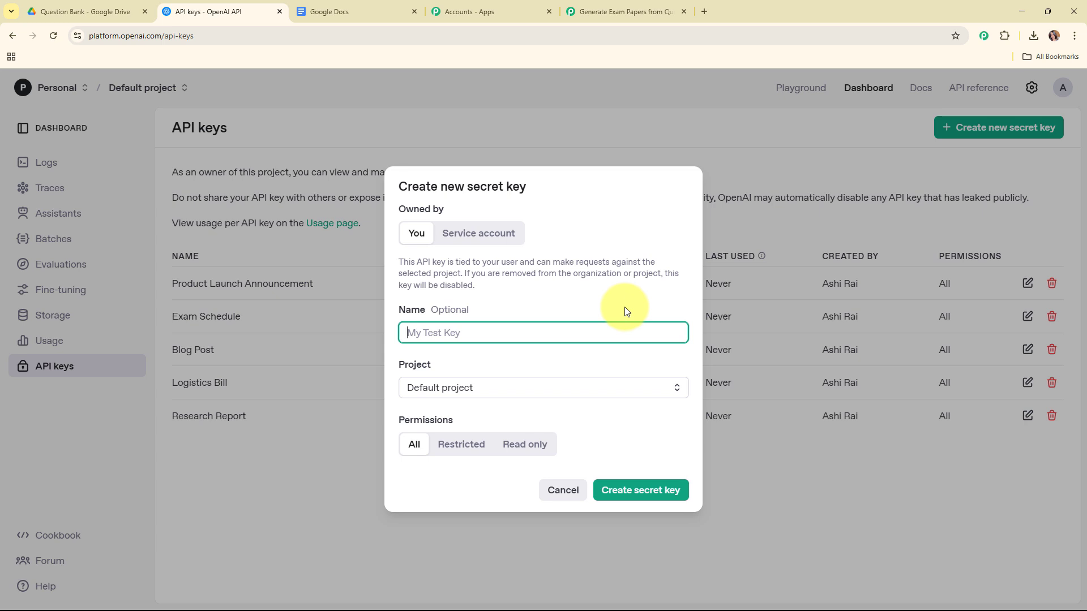
text(Exam Papers)
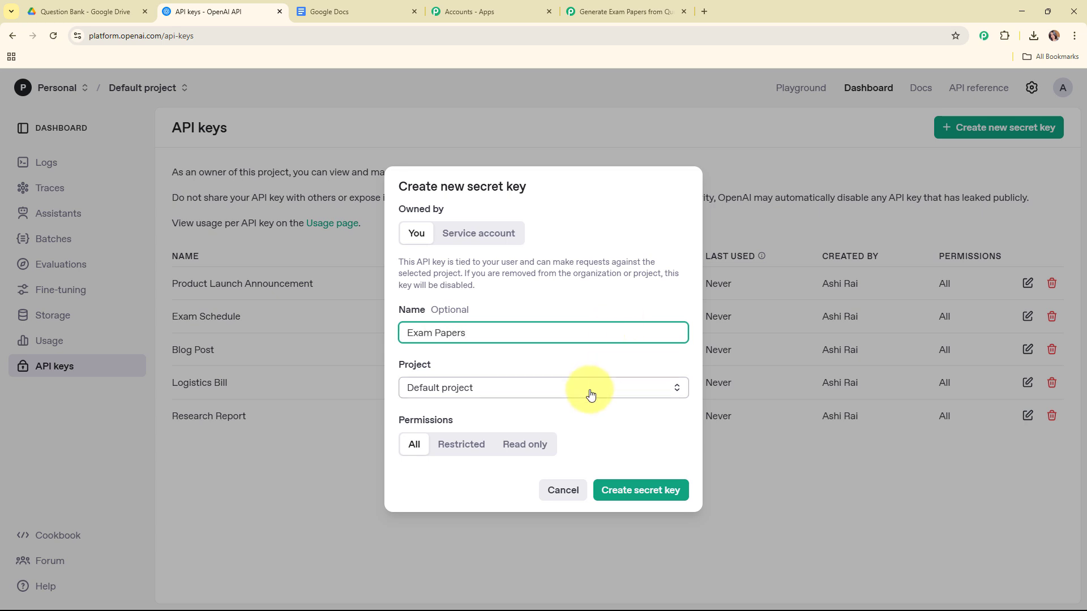
click(587, 390)
click(570, 424)
click(640, 492)
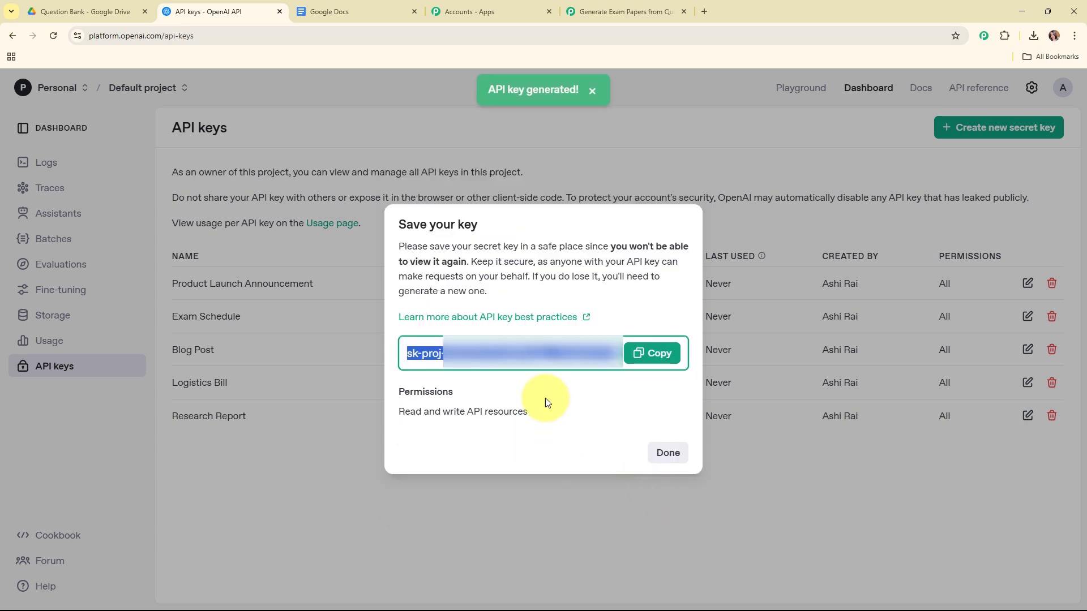
click(651, 353)
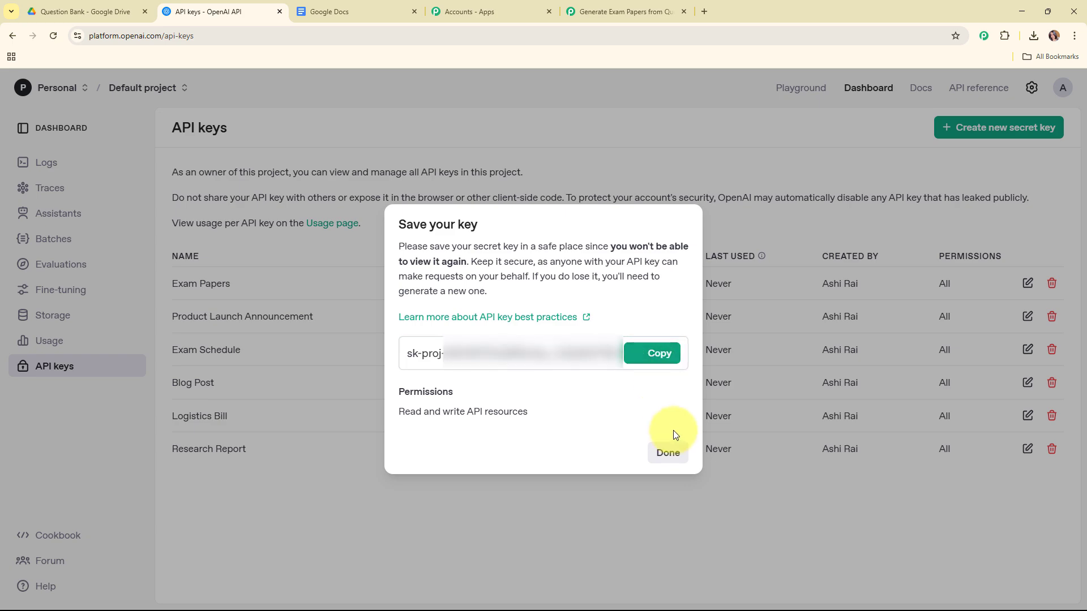
click(671, 453)
- Back in Pabbly Connect, paste the API key as the new OpenAI connection's token and save the connection
click(585, 12)
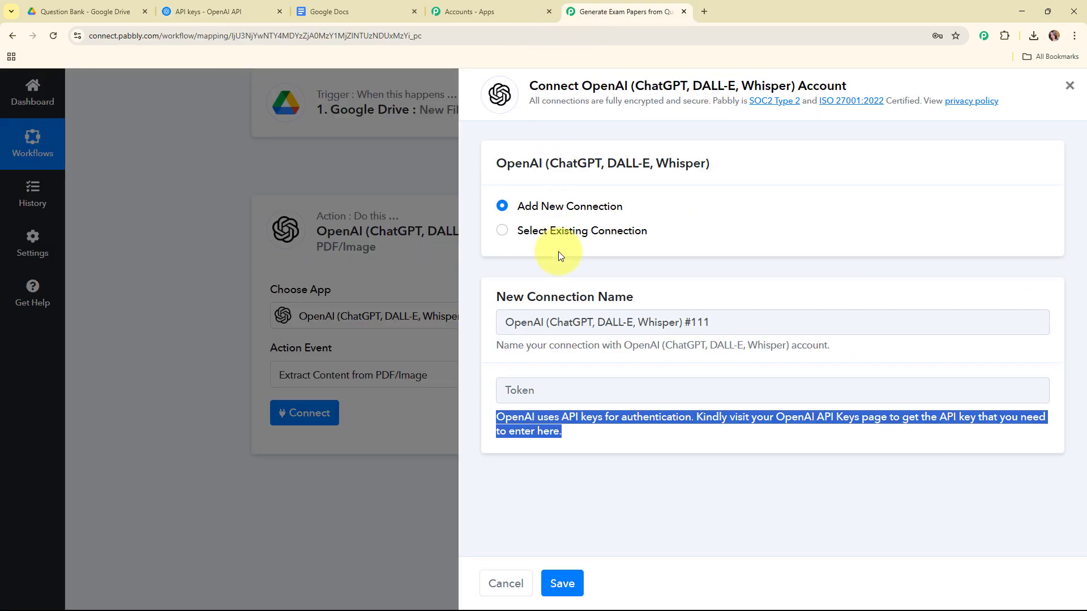
right_click(542, 390)
click(572, 263)
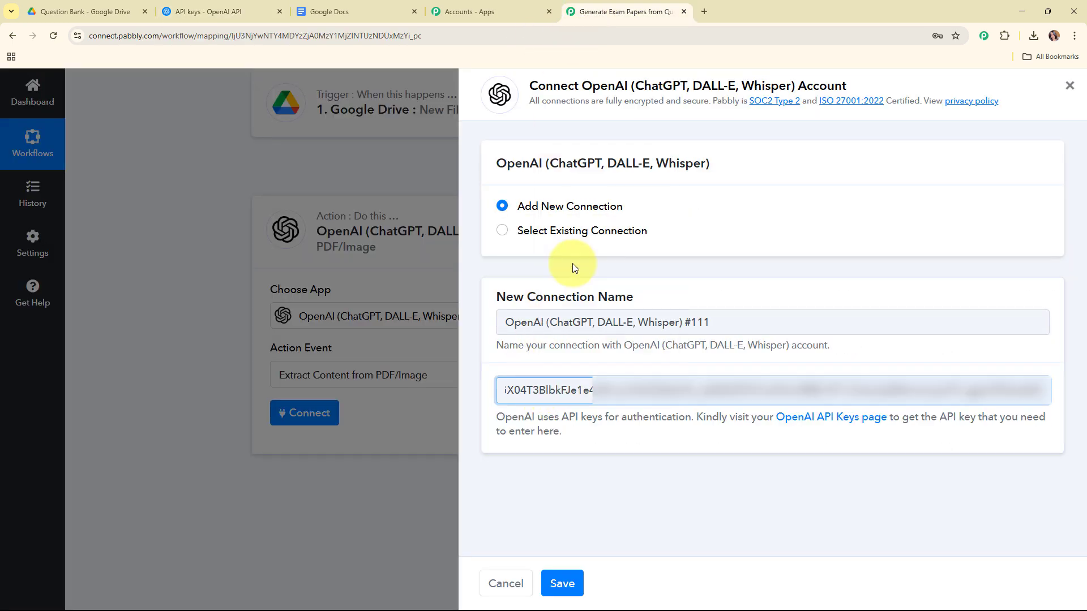
click(562, 583)
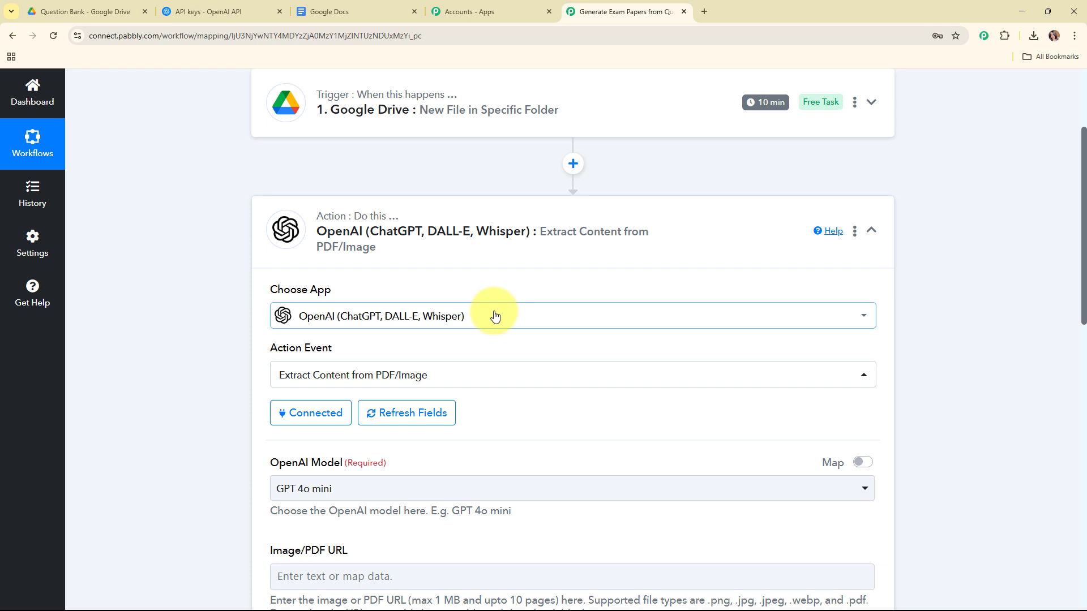
- Choose GPT 4o mini as the extraction action's OpenAI model and review the Image/PDF URL field's requirements
scroll(567, 390, down, 2)
scroll(561, 374, down, 4)
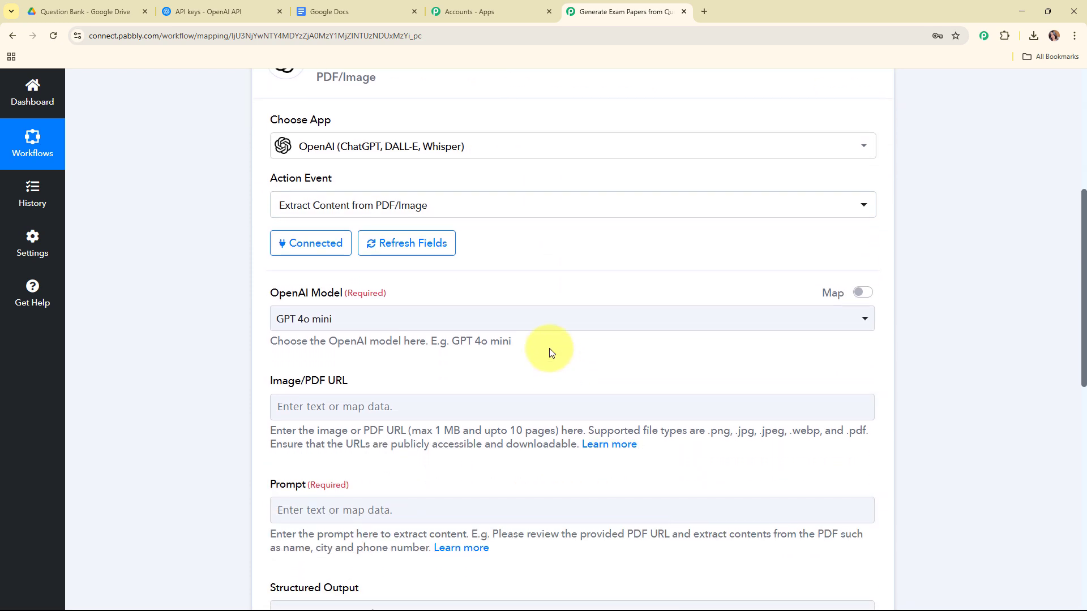
drag(238, 184, 443, 187)
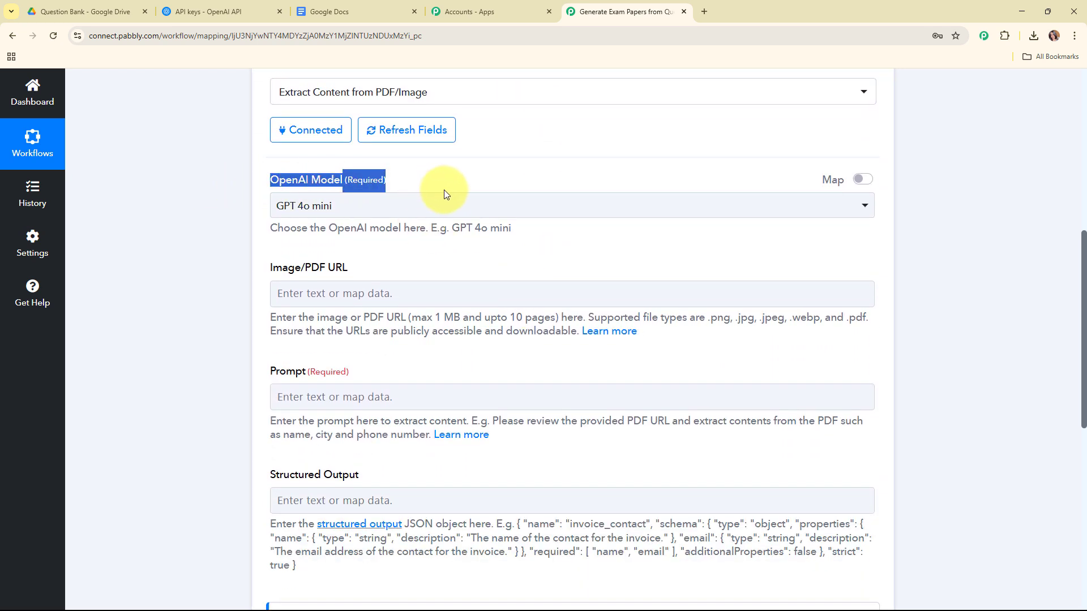
click(457, 262)
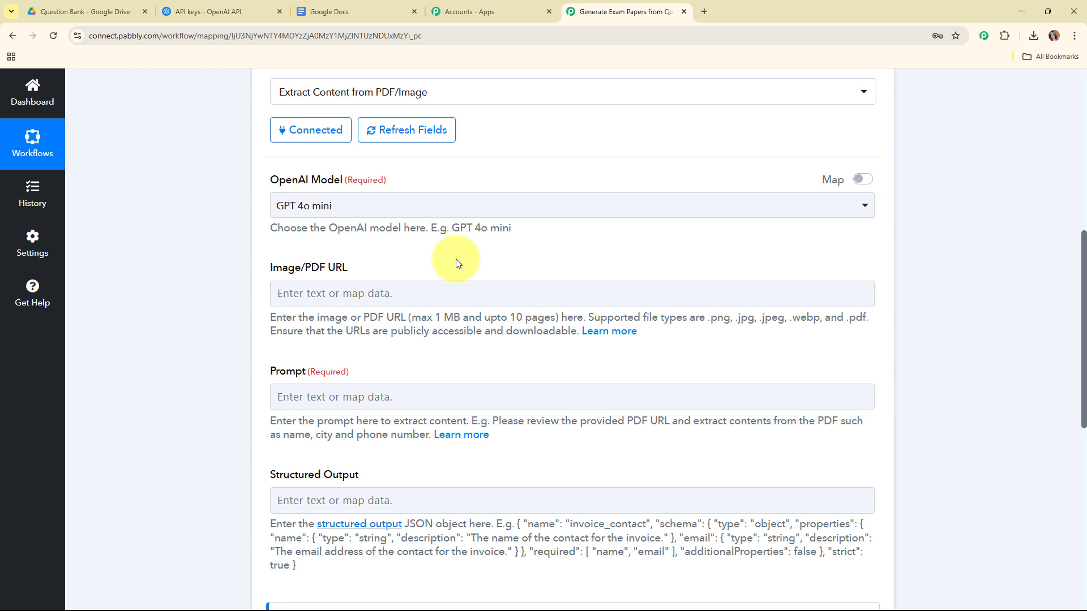
click(513, 213)
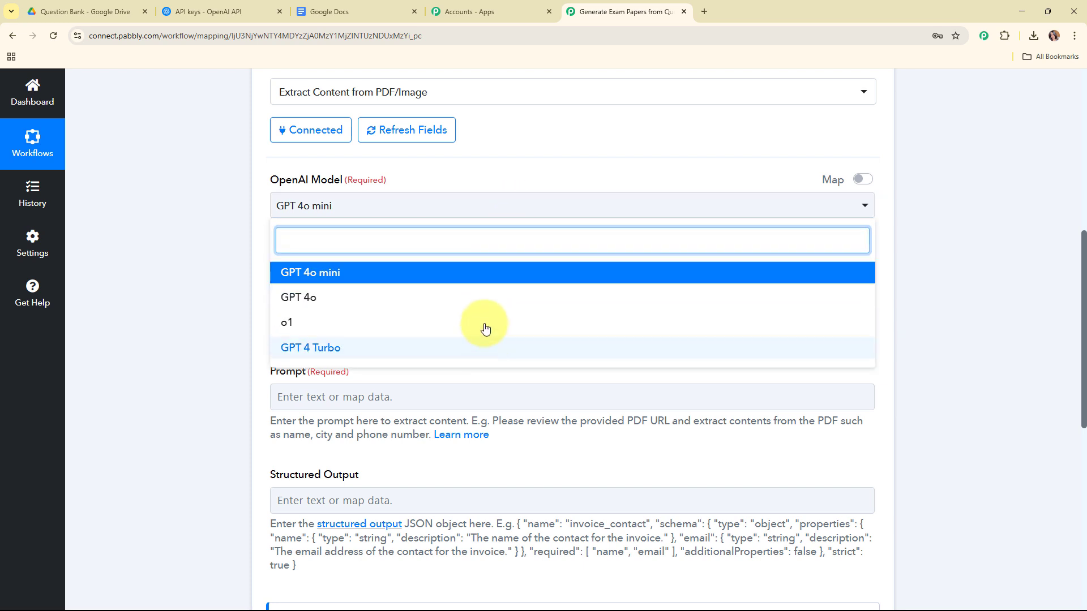
click(486, 274)
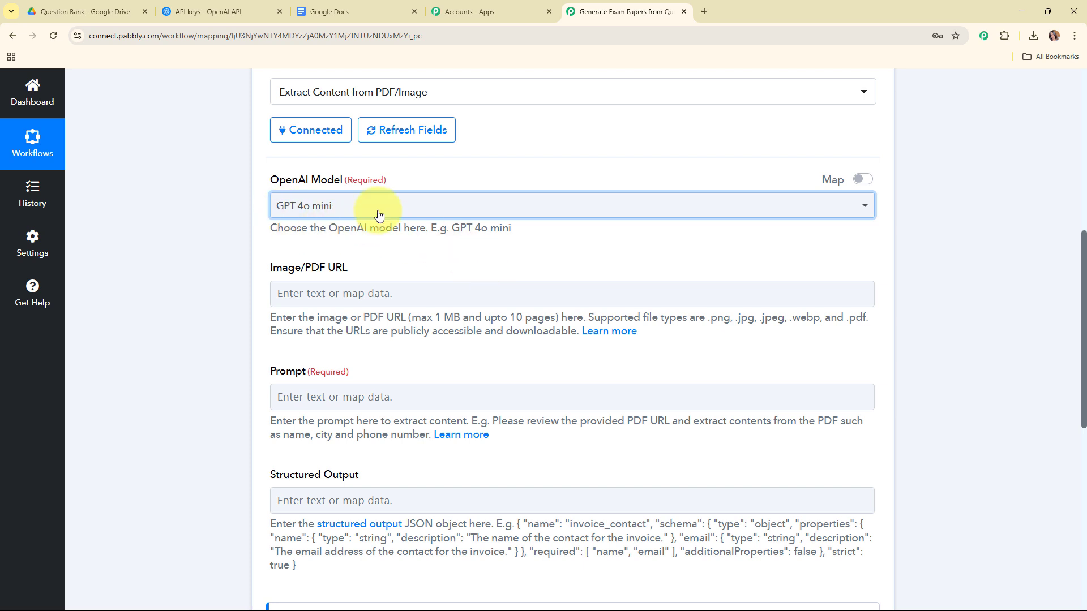
scroll(401, 254, down, 1)
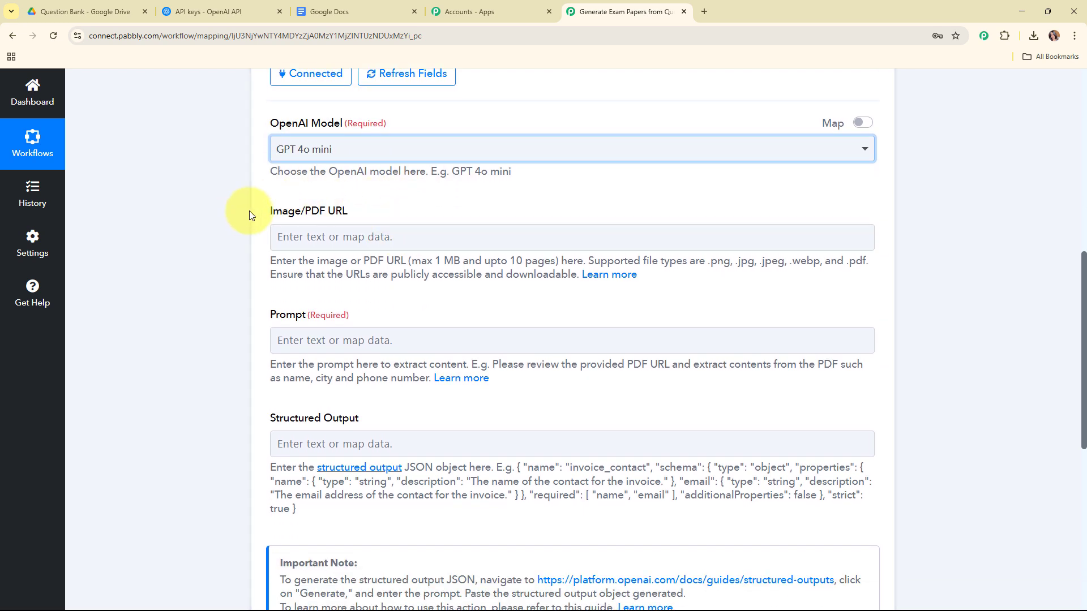
drag(249, 210, 401, 211)
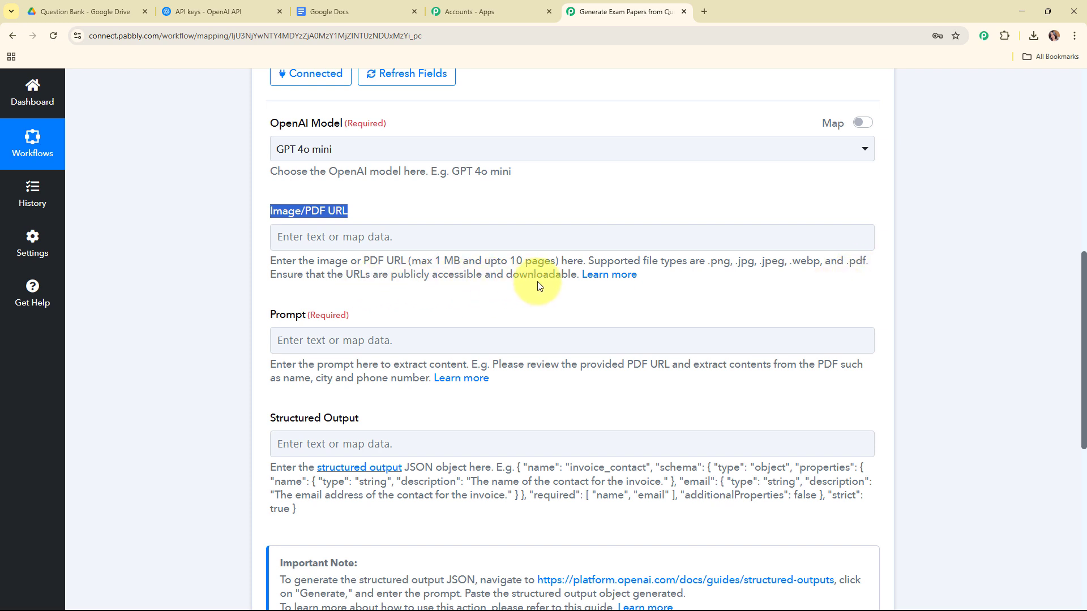
click(403, 300)
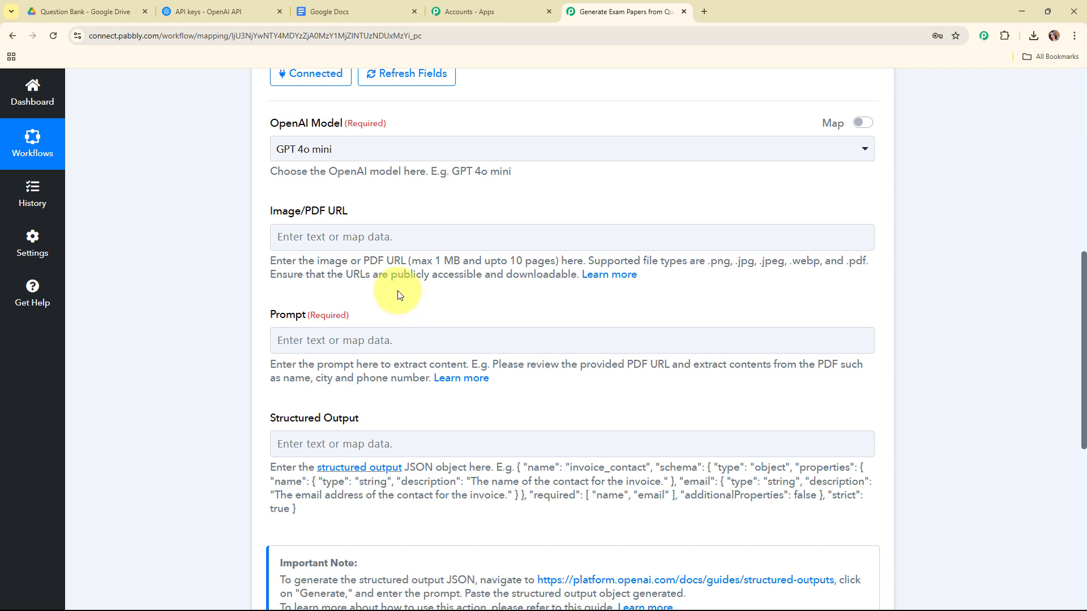
- Map the Google Drive trigger's WebContentLink into the extraction action's Image/PDF URL field
click(336, 238)
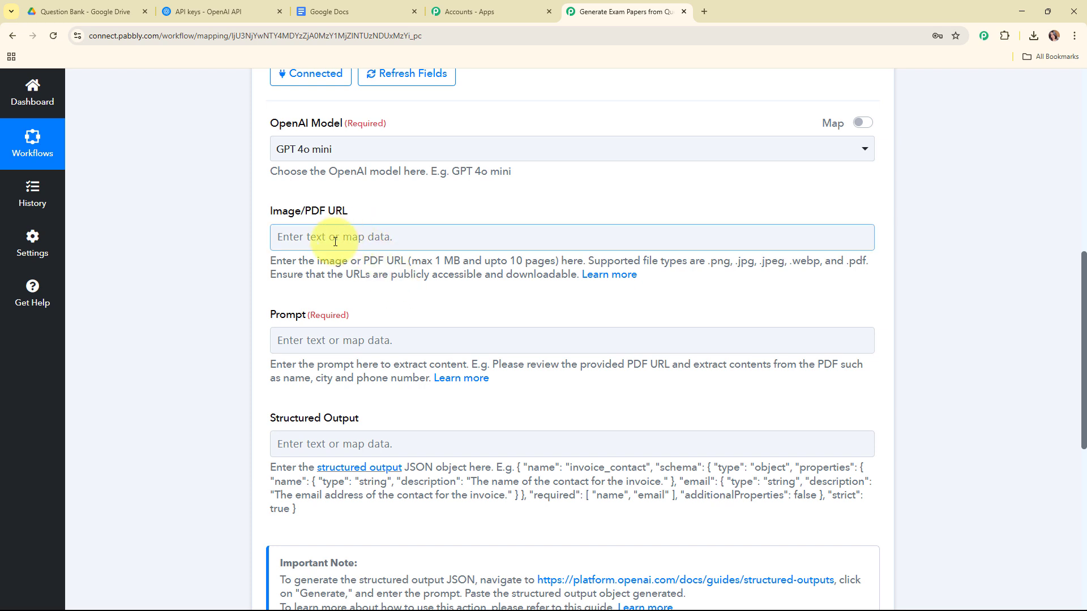
click(335, 242)
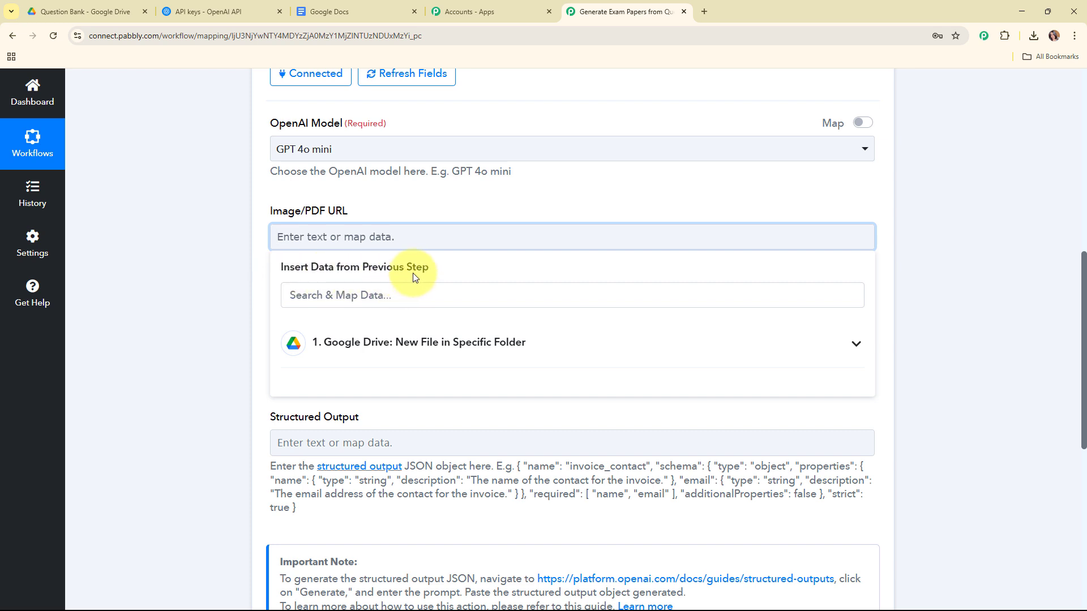
click(624, 349)
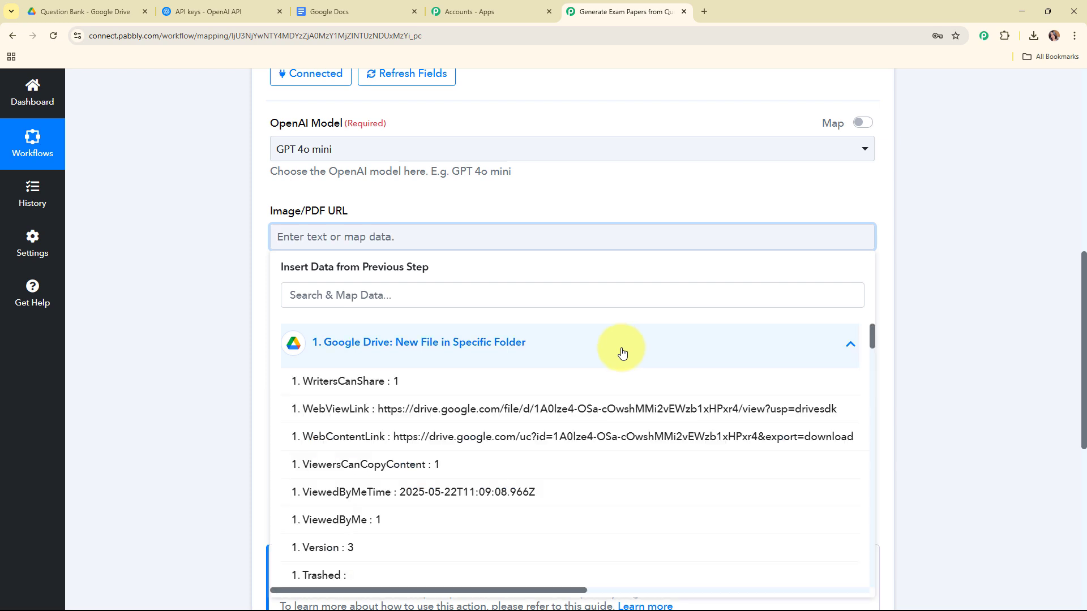
click(612, 436)
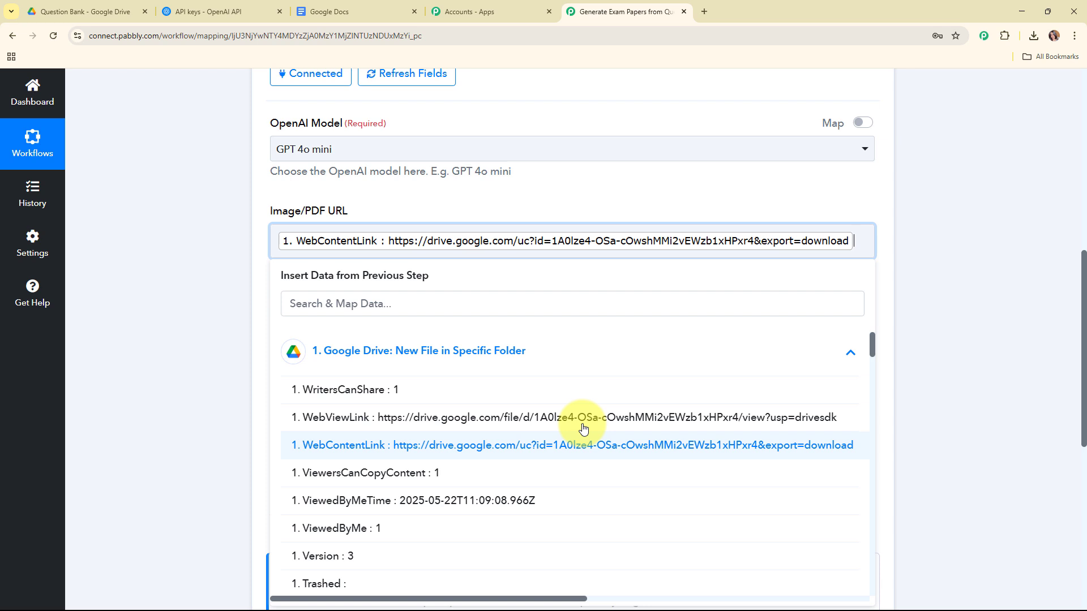
click(243, 282)
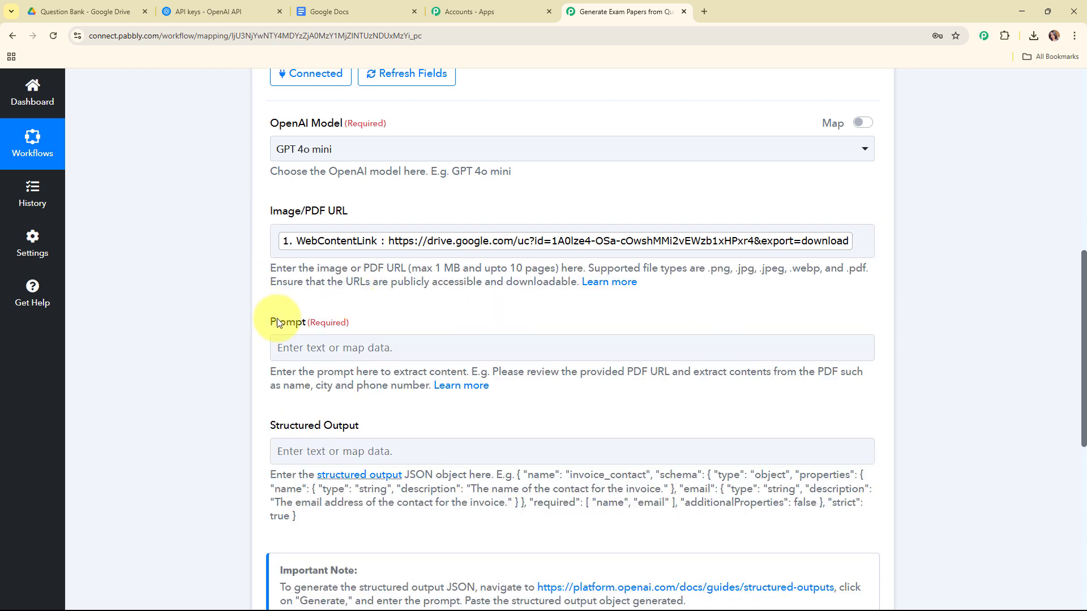
- Paste the prompt for generating a structured exam paper from the question bank PDF into the Prompt field and review its instructions
drag(268, 322, 427, 325)
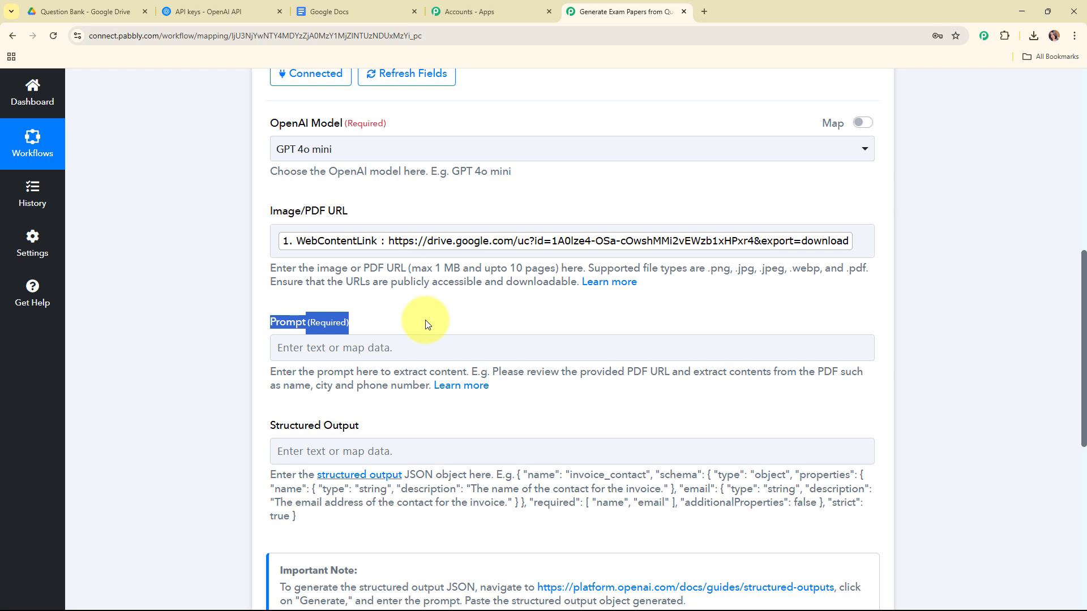
click(427, 325)
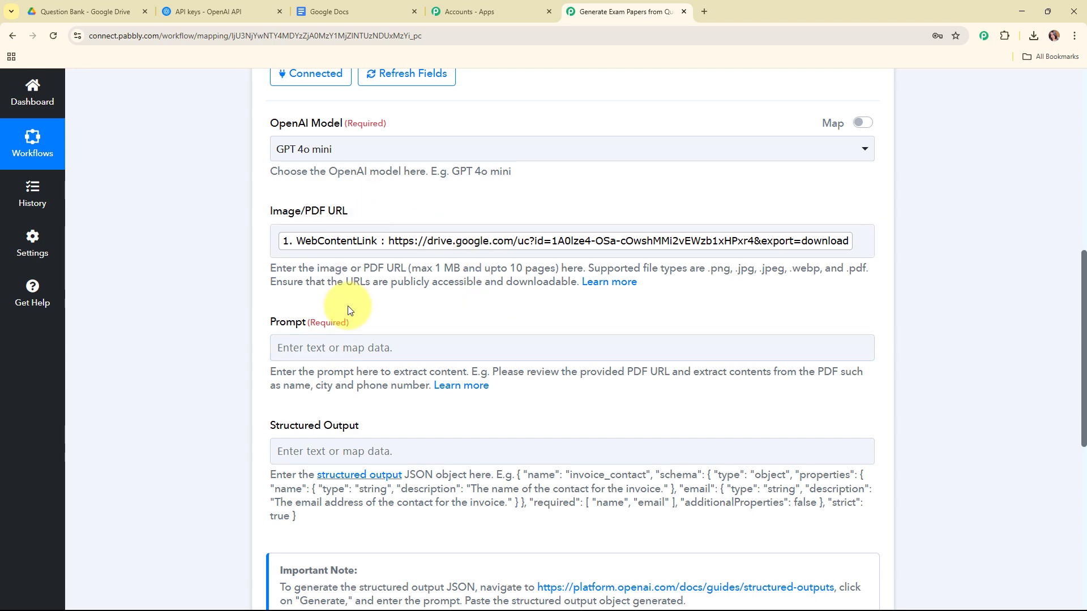
click(348, 351)
key(ctrl+v)
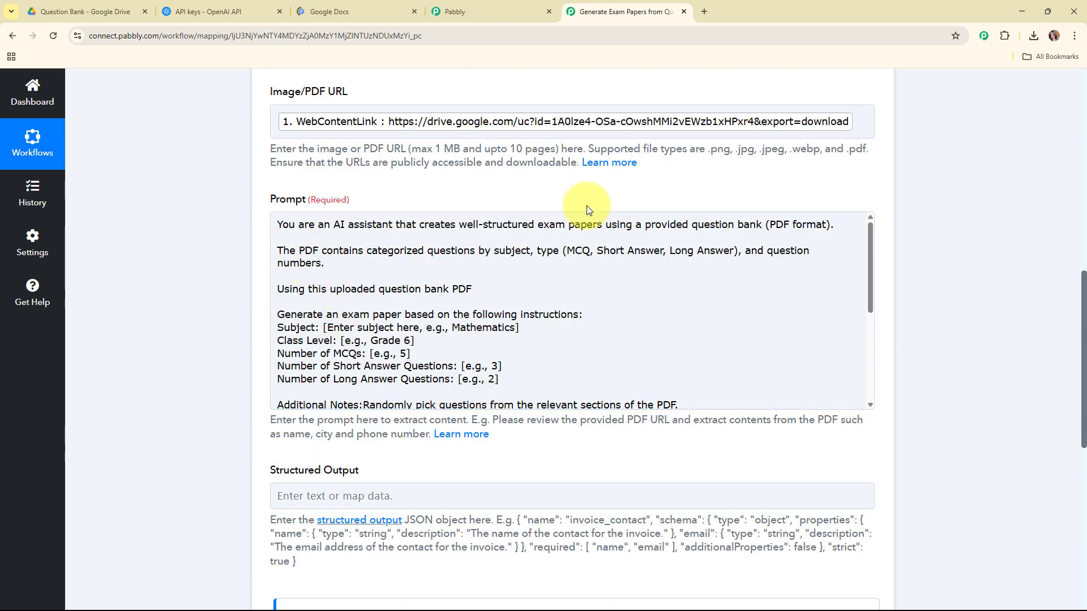
scroll(586, 214, down, 1)
scroll(520, 226, down, 5)
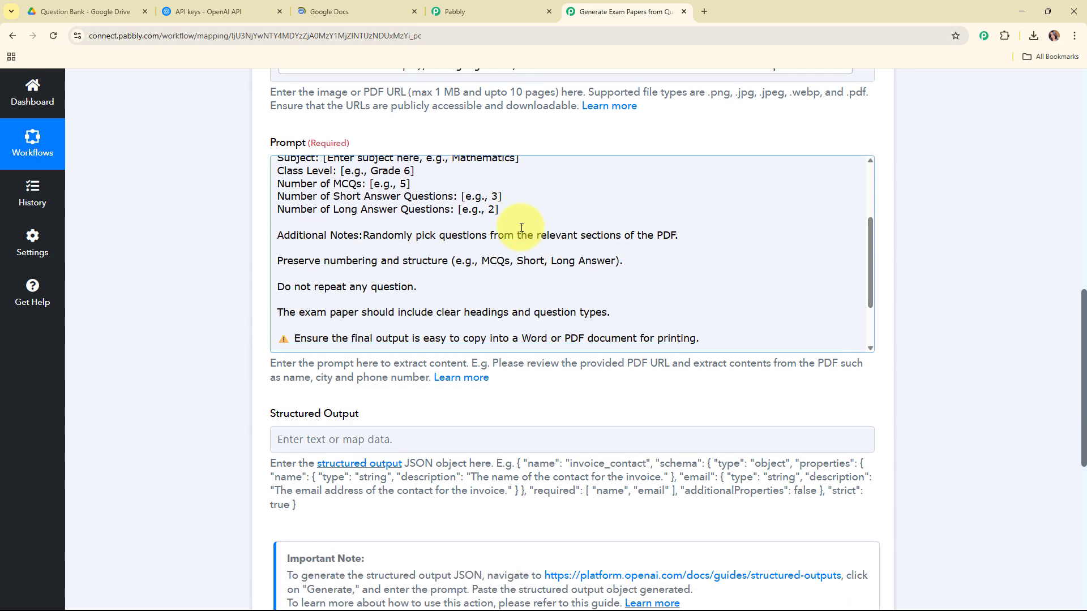
scroll(521, 228, down, 1)
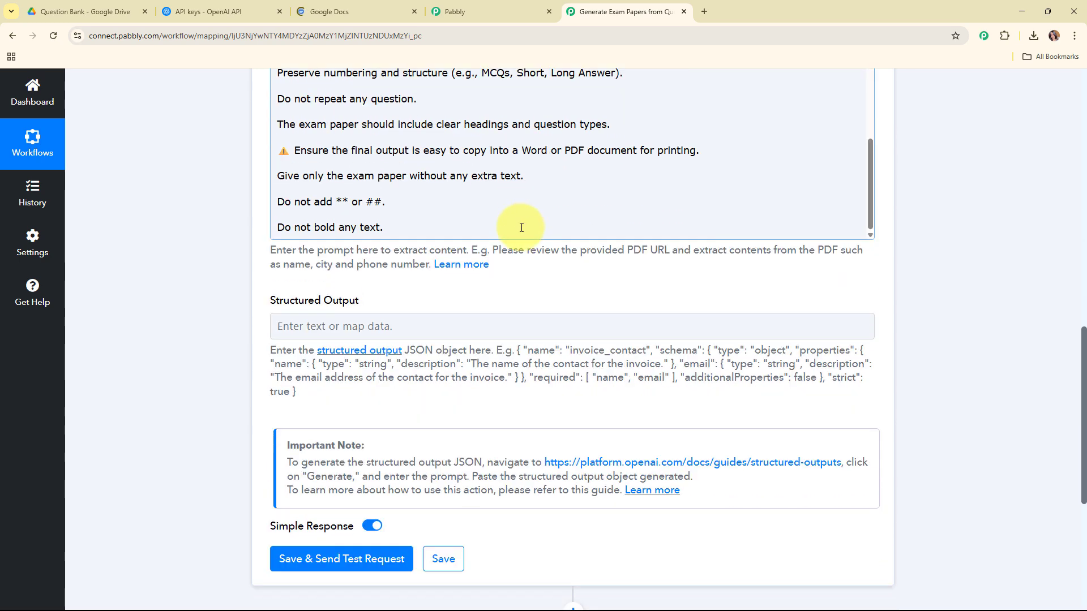
- Save the OpenAI action, send a test request, and enlarge the returned message content to read the generated exam paper
scroll(521, 232, down, 5)
click(360, 281)
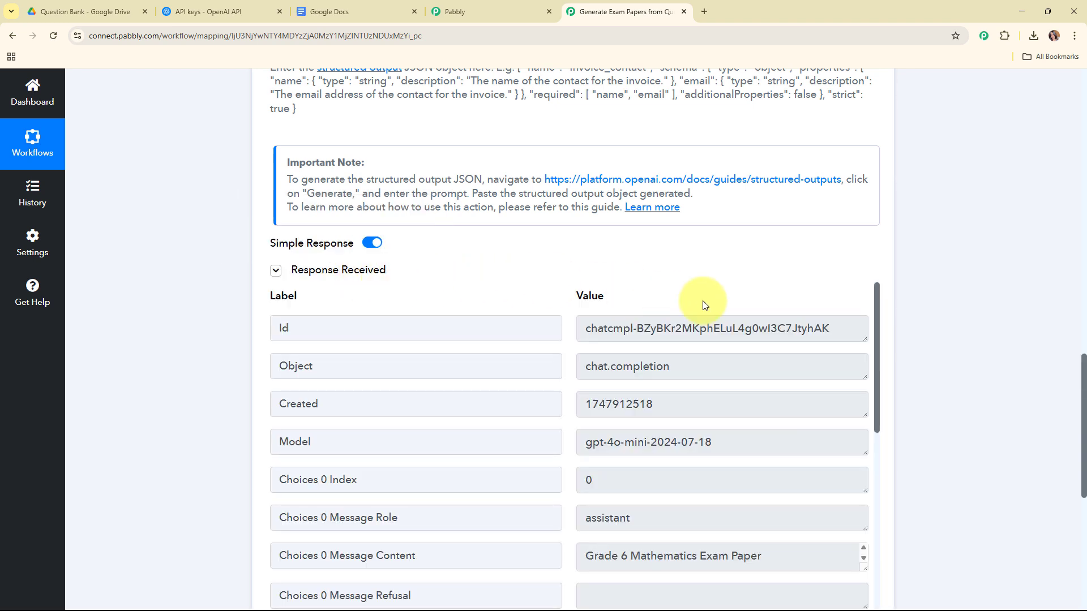
scroll(918, 304, down, 4)
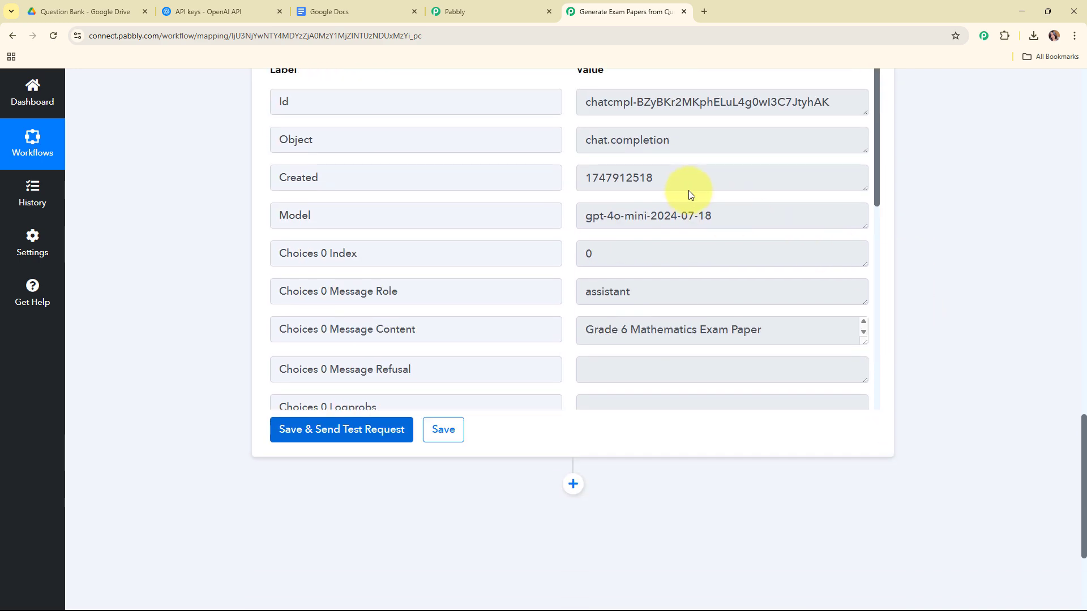
scroll(827, 174, down, 2)
drag(865, 285, 870, 444)
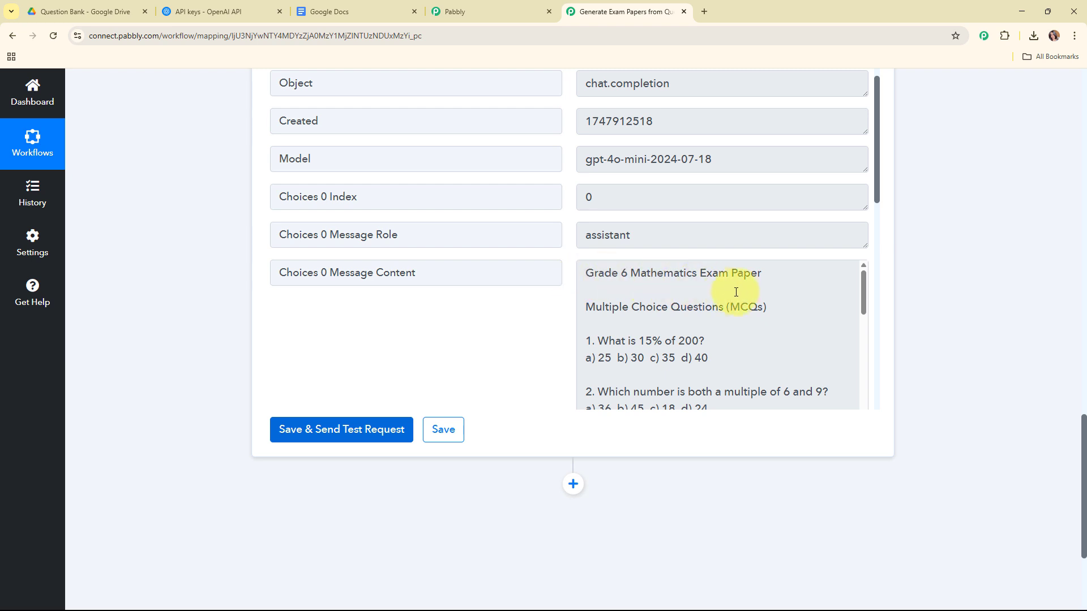
scroll(739, 293, down, 10)
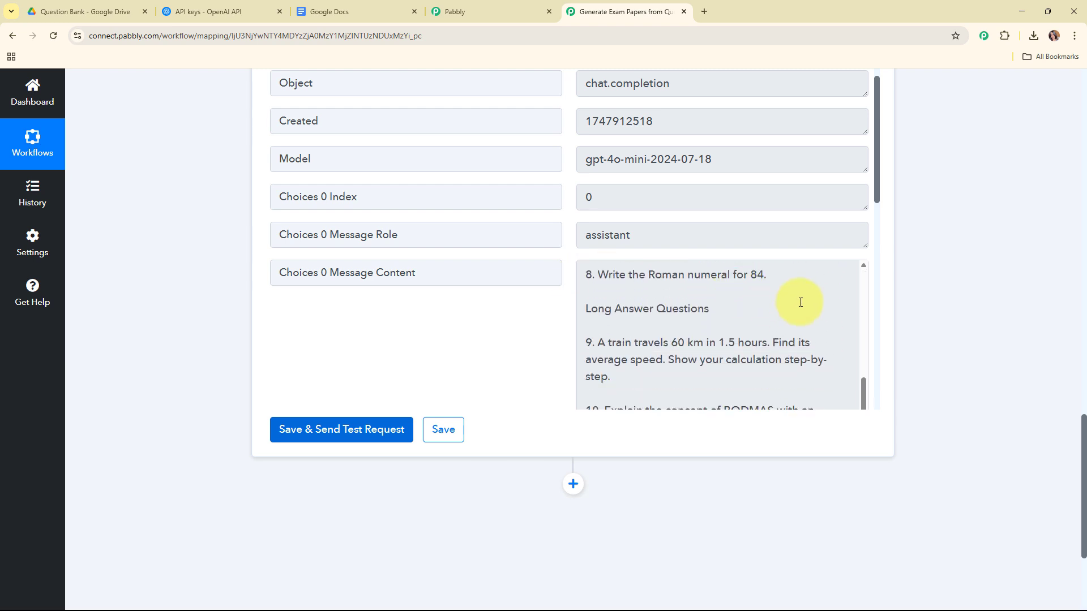
- Return to the start of the OpenAI extraction action and collapse it
scroll(895, 281, up, 5)
scroll(894, 280, up, 10)
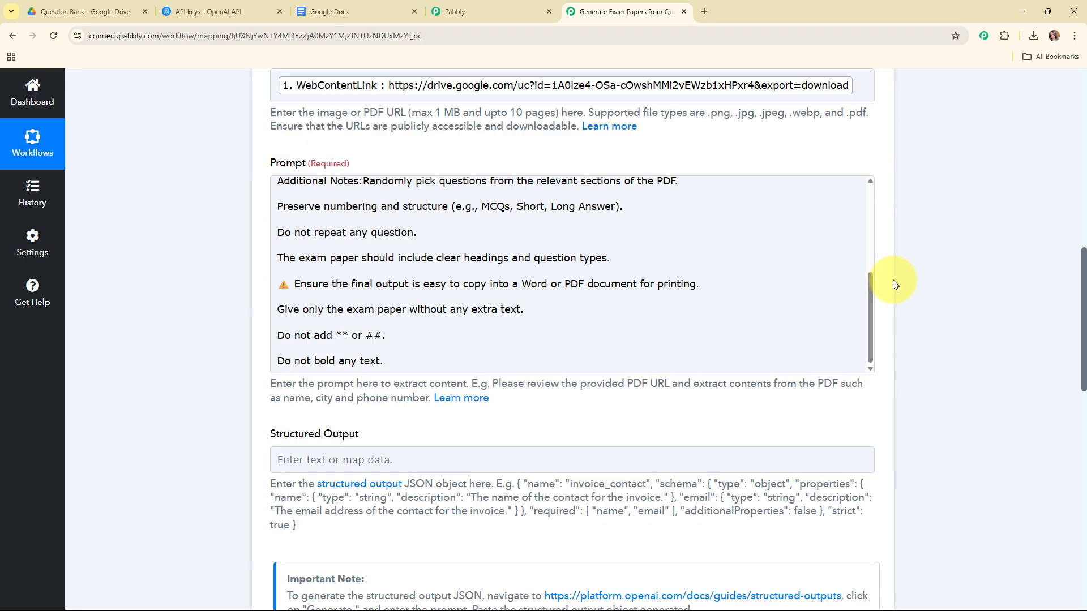
scroll(877, 145, up, 3)
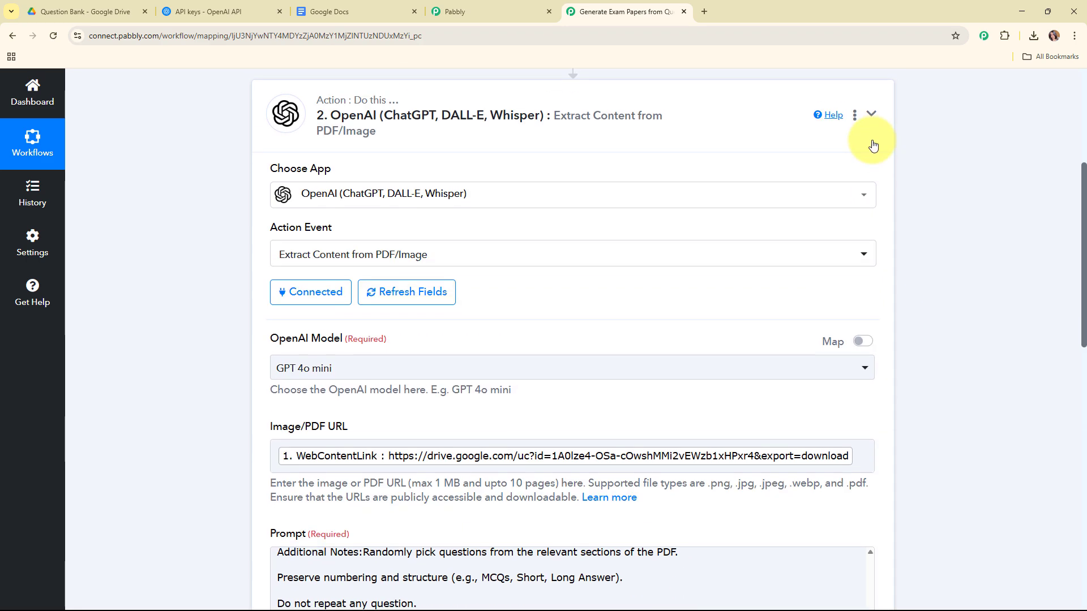
click(870, 112)
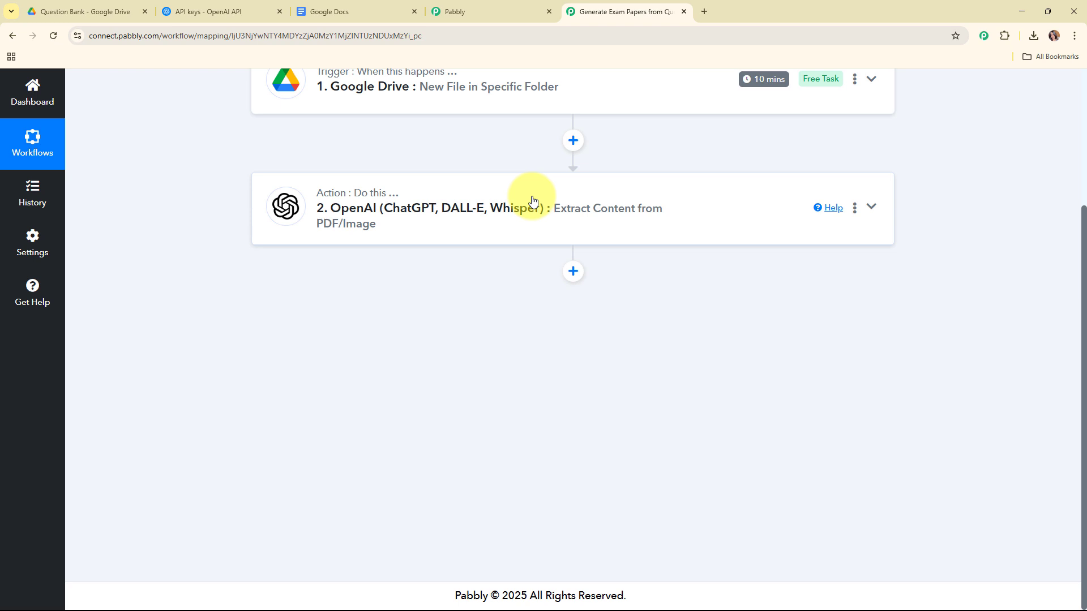
- Add a Google Docs action after the OpenAI step with Create a Blank Document as its action event
click(574, 271)
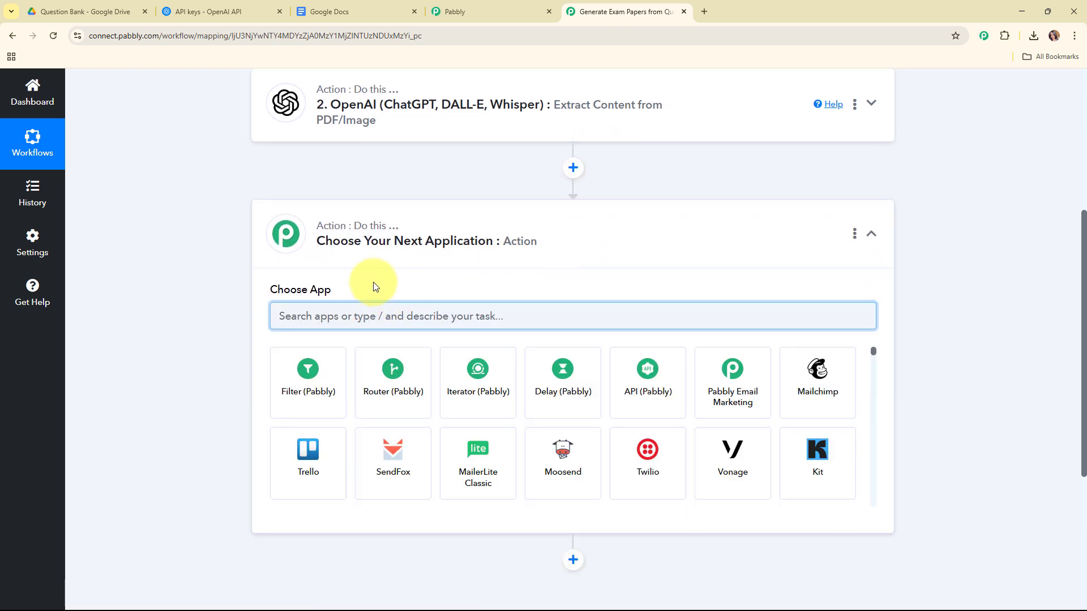
text(doc)
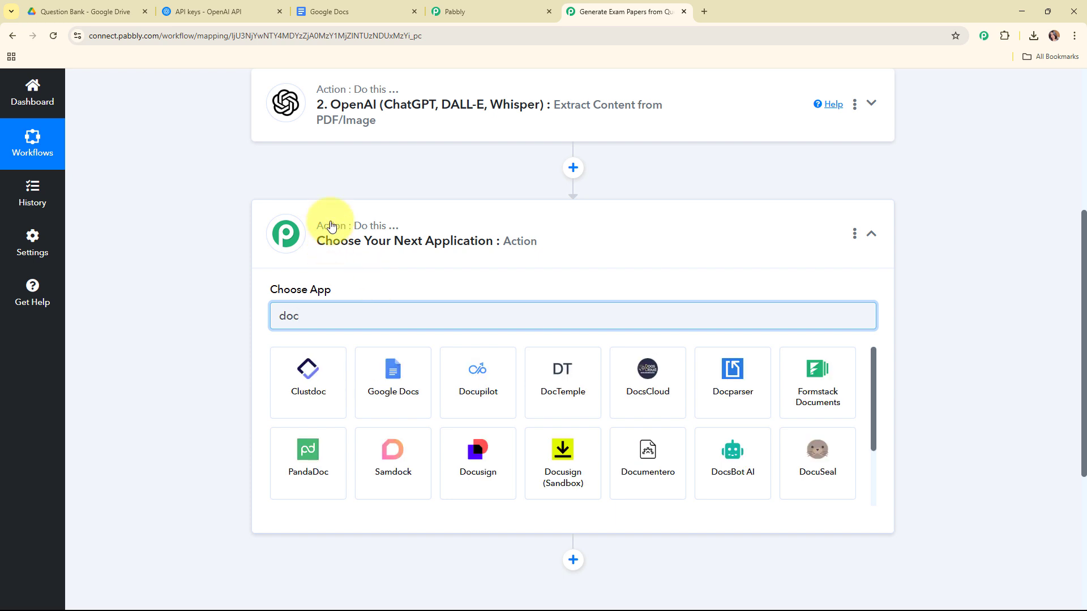
click(387, 375)
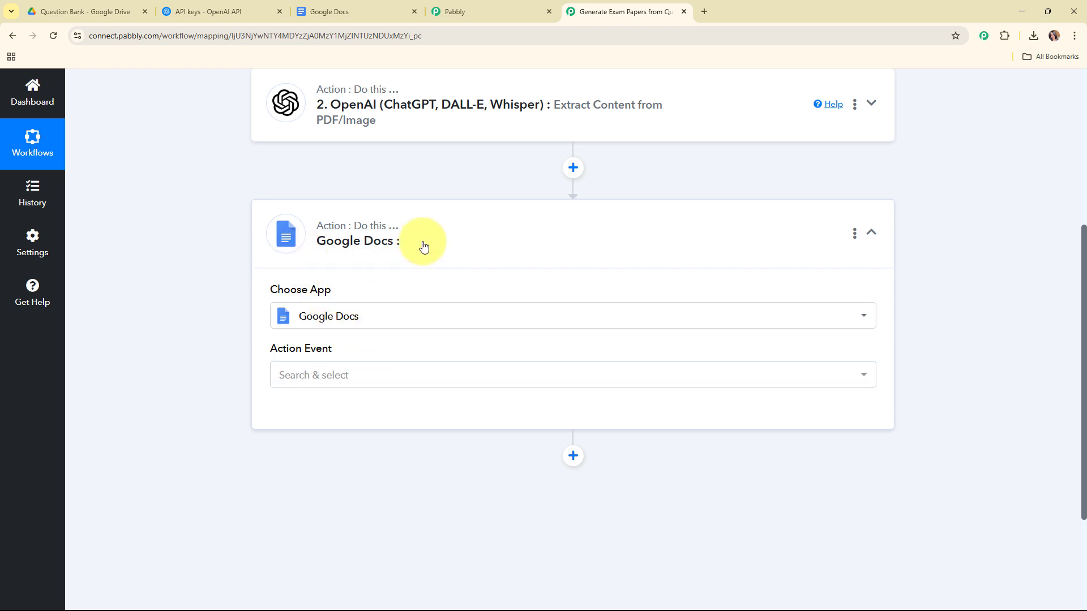
scroll(400, 262, down, 2)
click(402, 267)
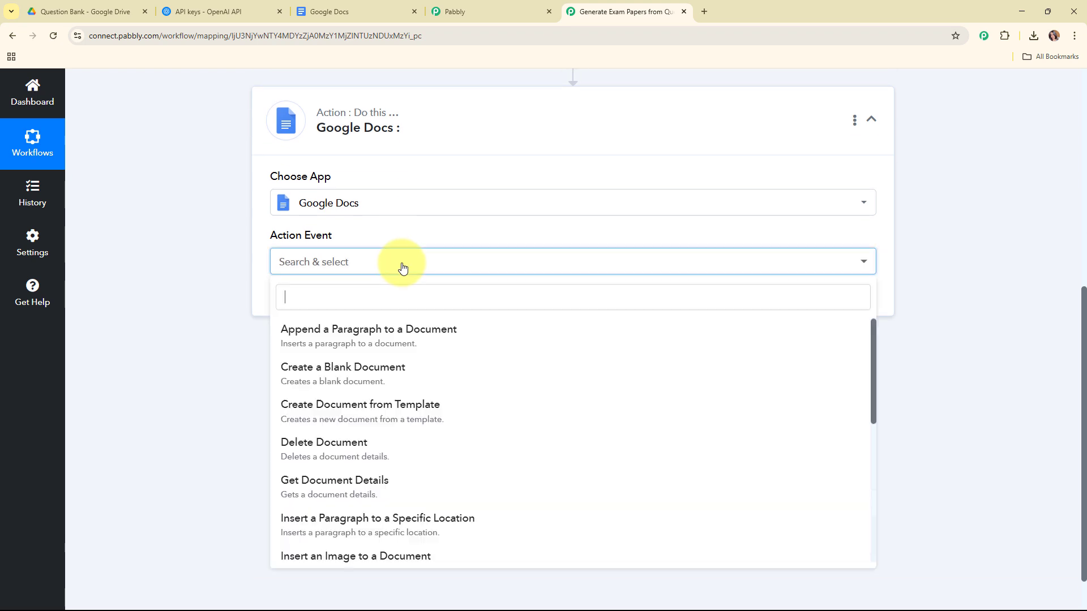
click(368, 379)
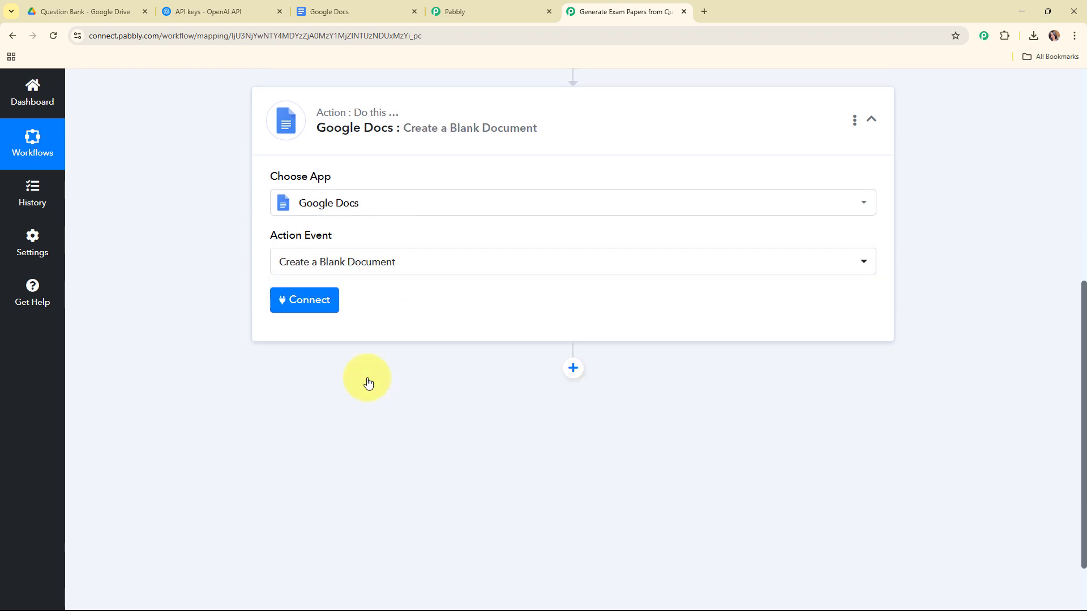
scroll(362, 342, up, 3)
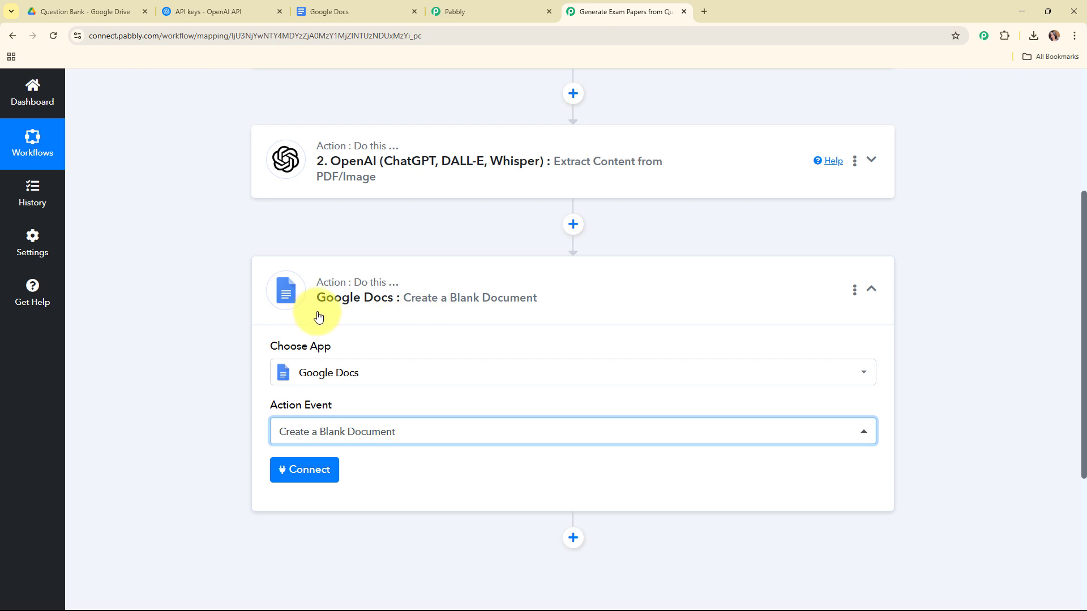
- Add a new Google Docs connection by signing in with the Google account and granting the requested access
scroll(382, 313, down, 2)
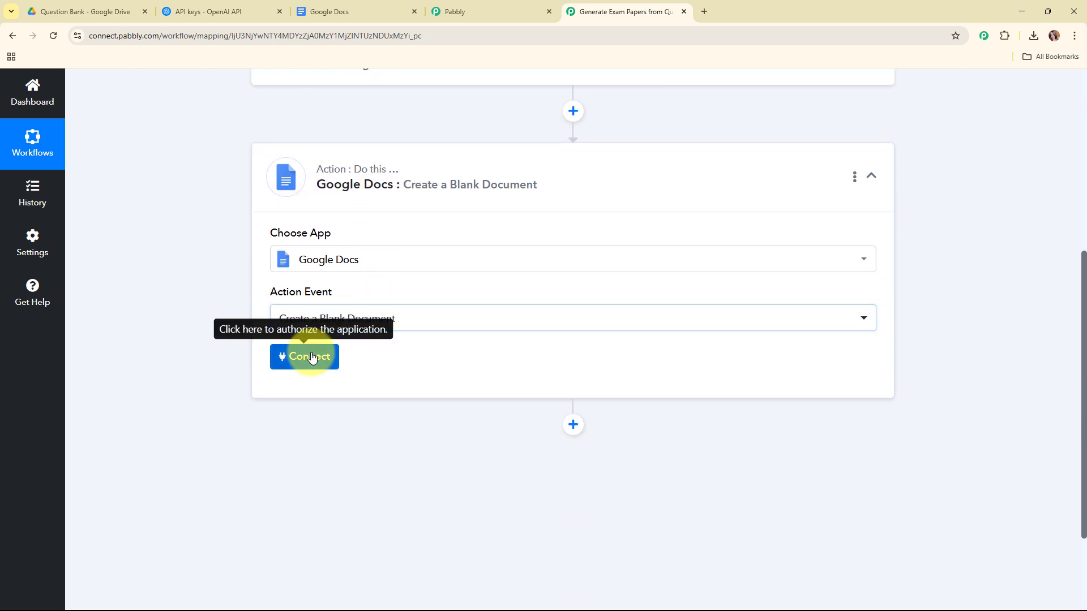
click(311, 356)
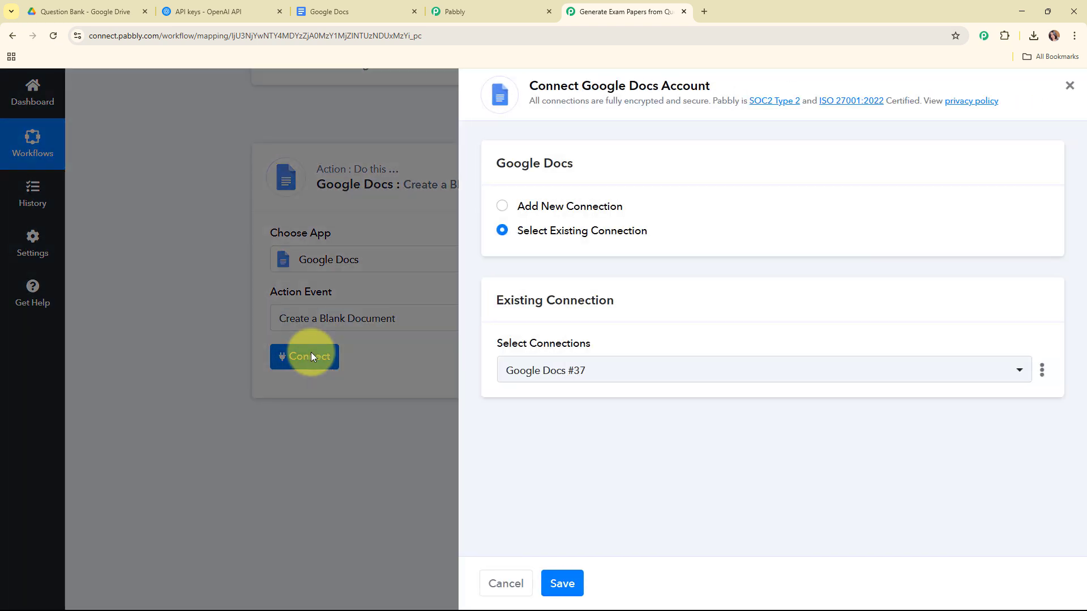
click(502, 208)
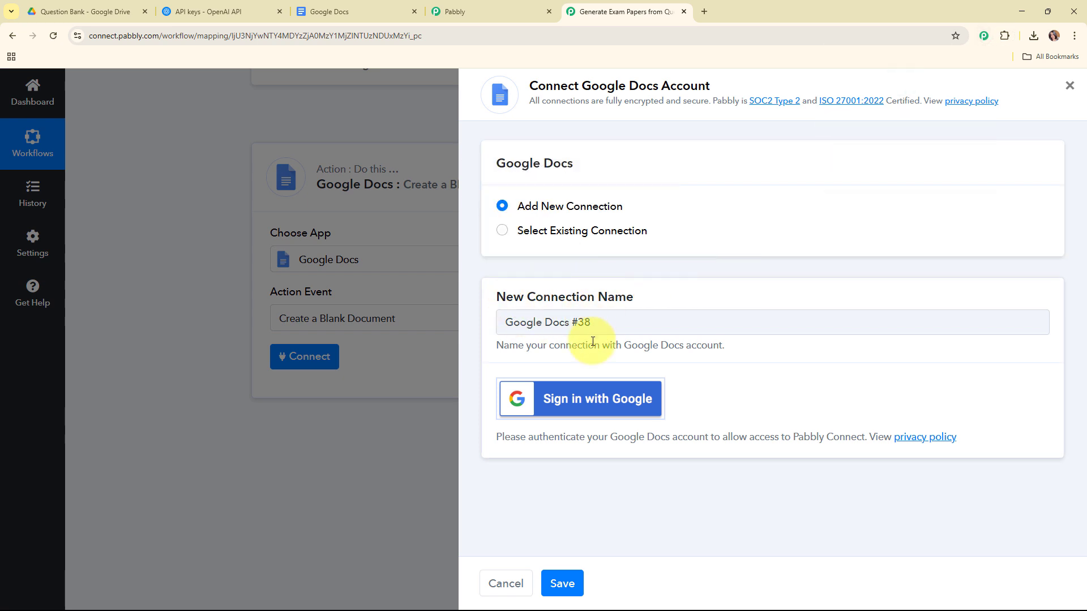
click(588, 413)
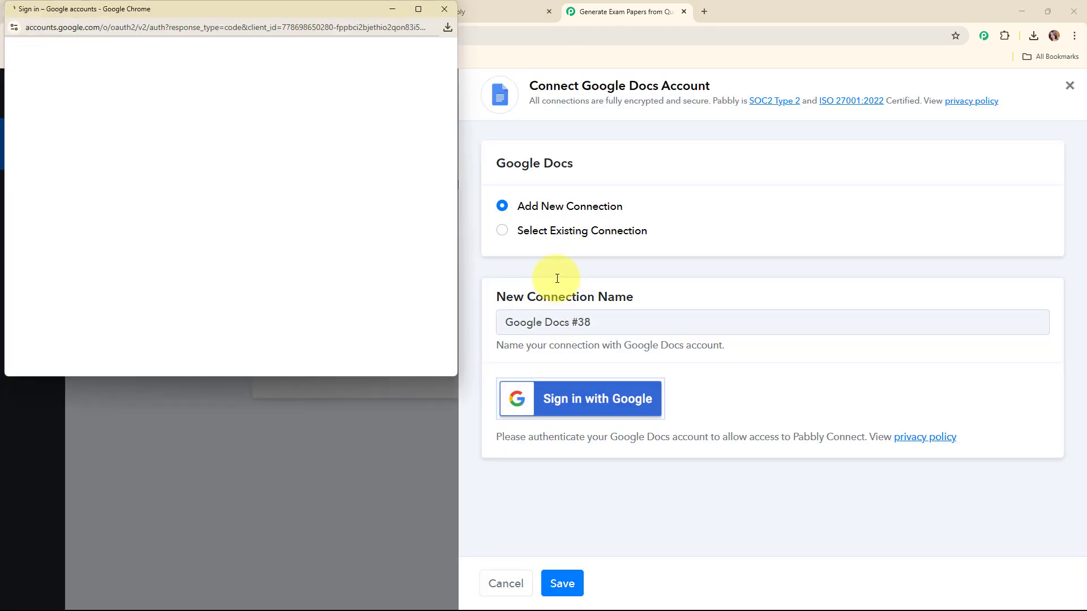
click(400, 134)
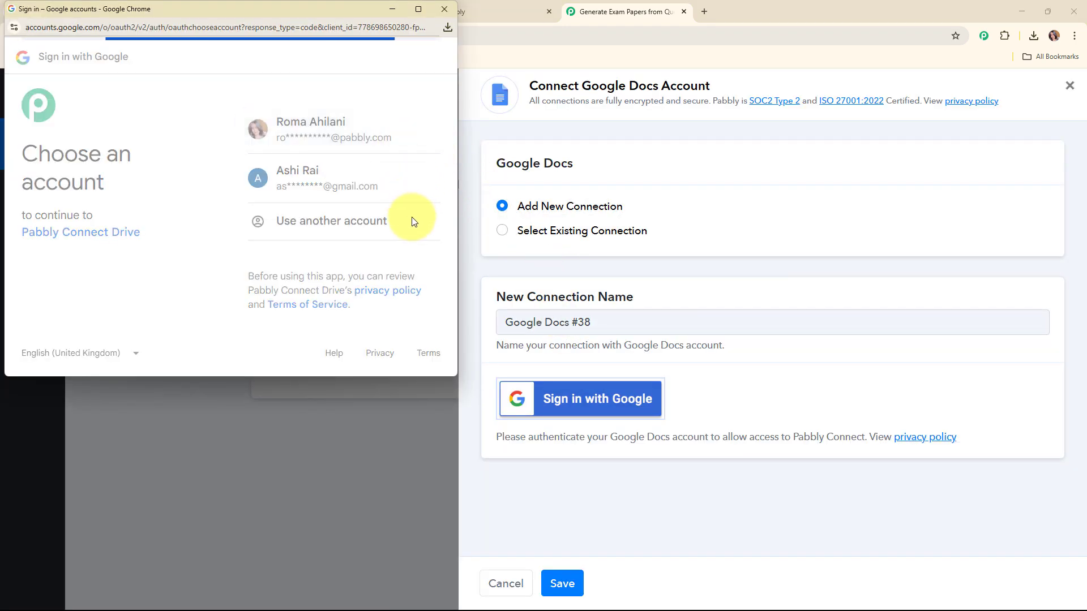
scroll(412, 221, down, 3)
click(391, 300)
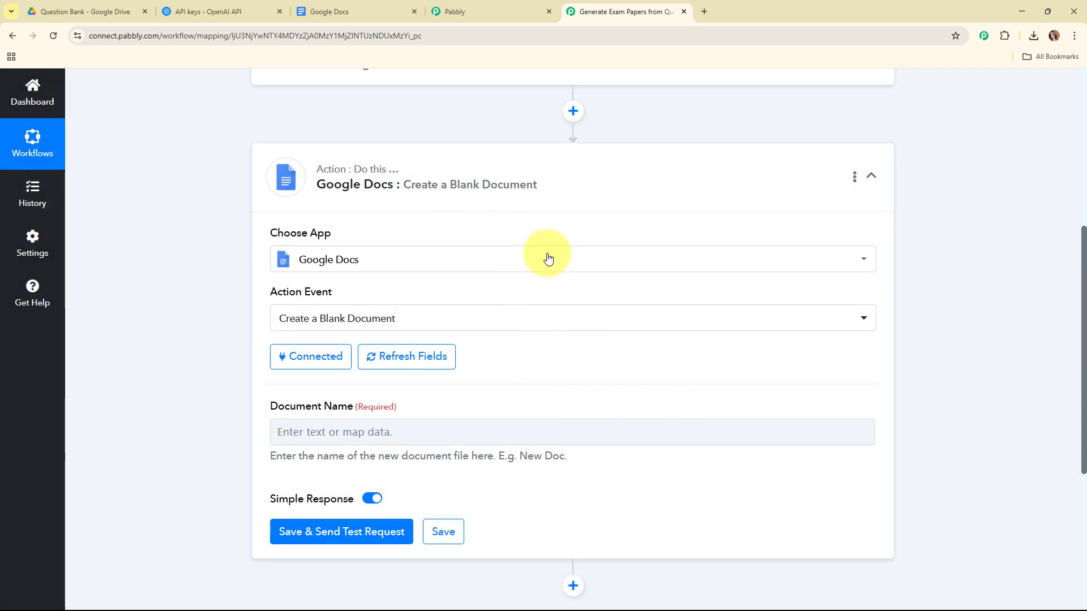
- Map the Document Name to the OriginalFilename value from the Google Drive trigger's New File in Specific Folder data
scroll(557, 333, down, 2)
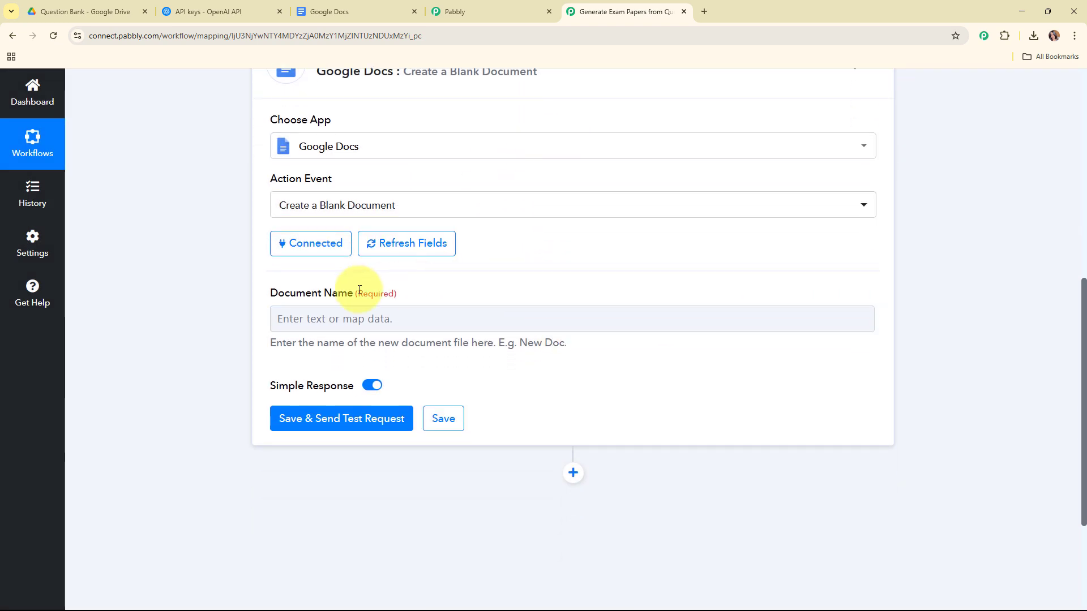
drag(267, 291, 451, 297)
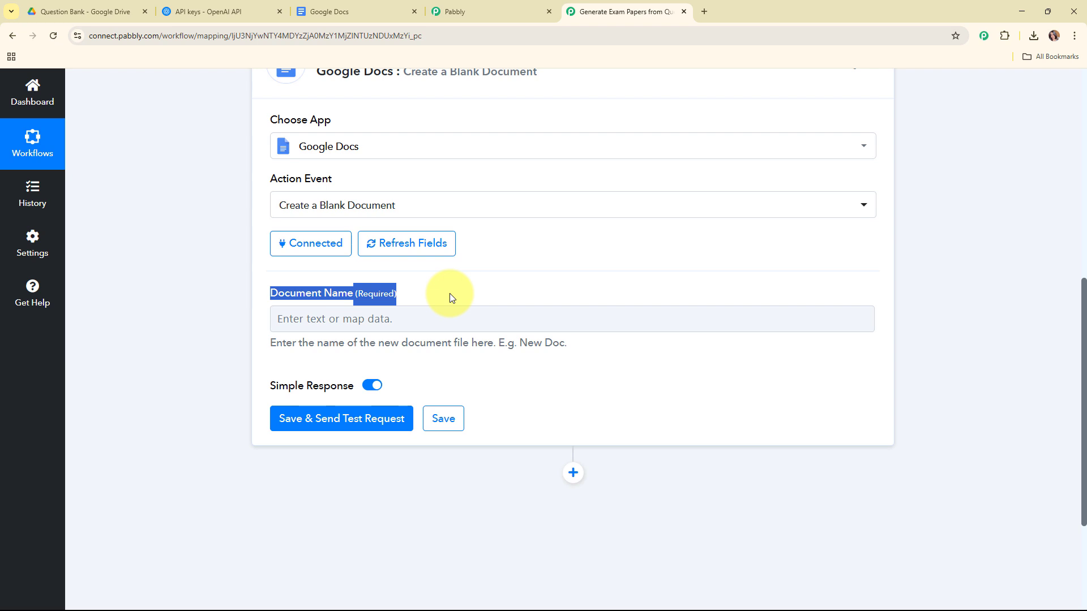
click(534, 293)
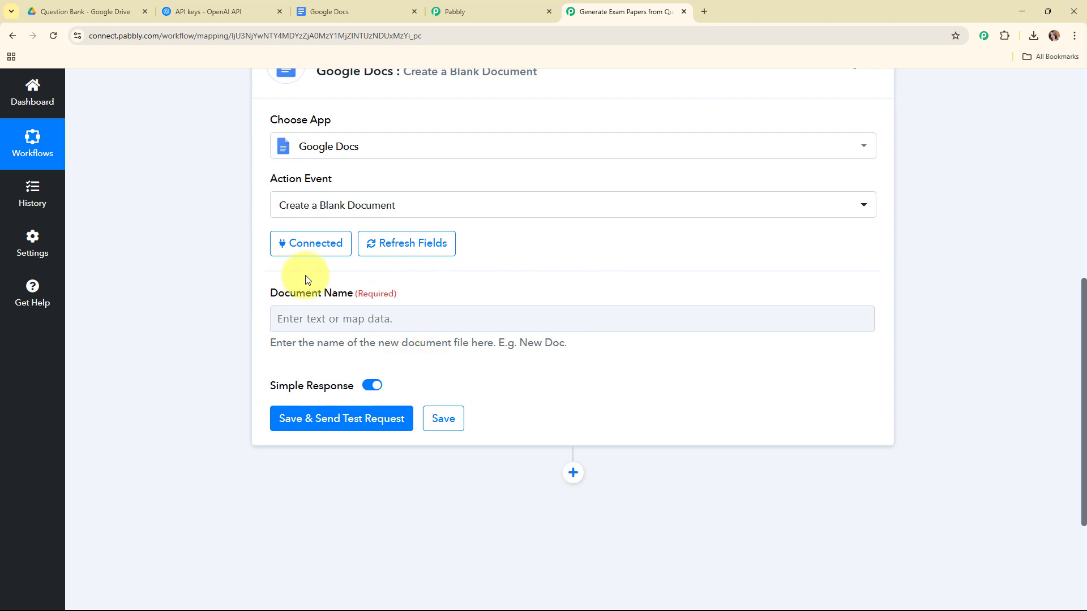
click(324, 330)
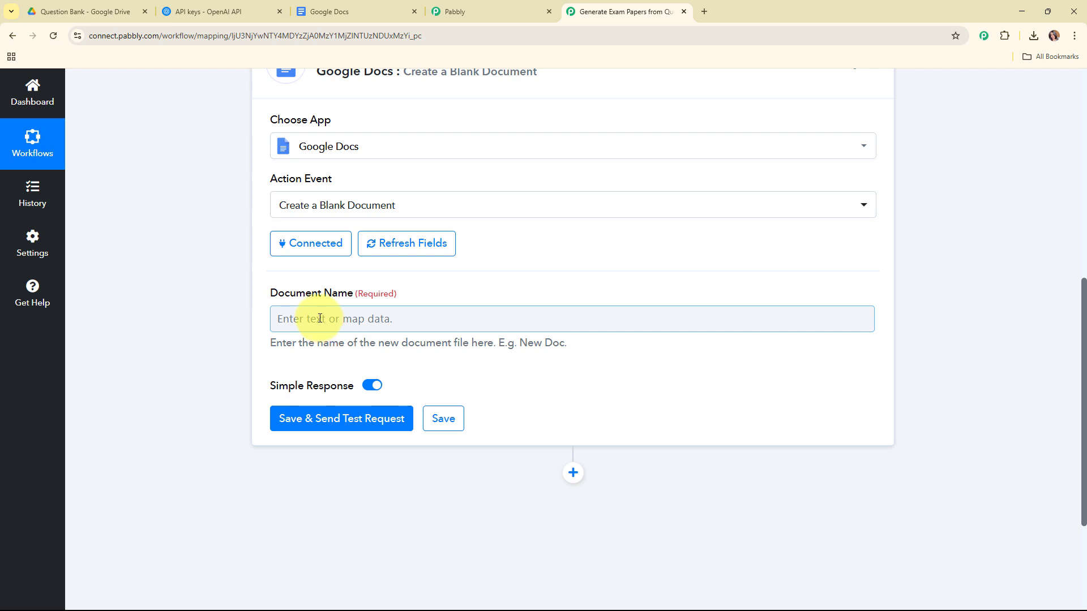
click(320, 318)
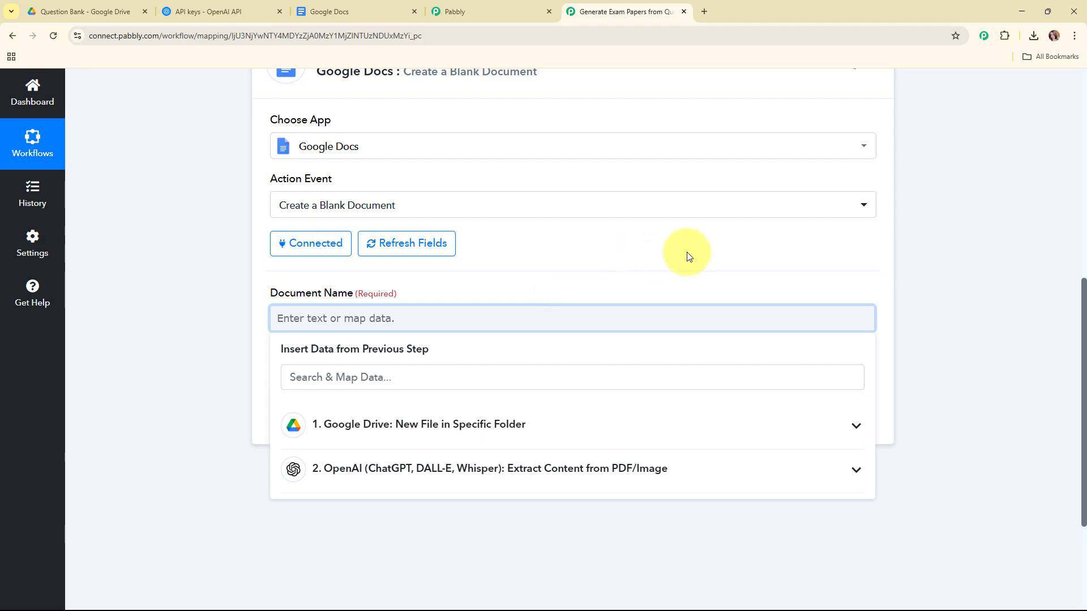
scroll(674, 272, down, 3)
click(436, 262)
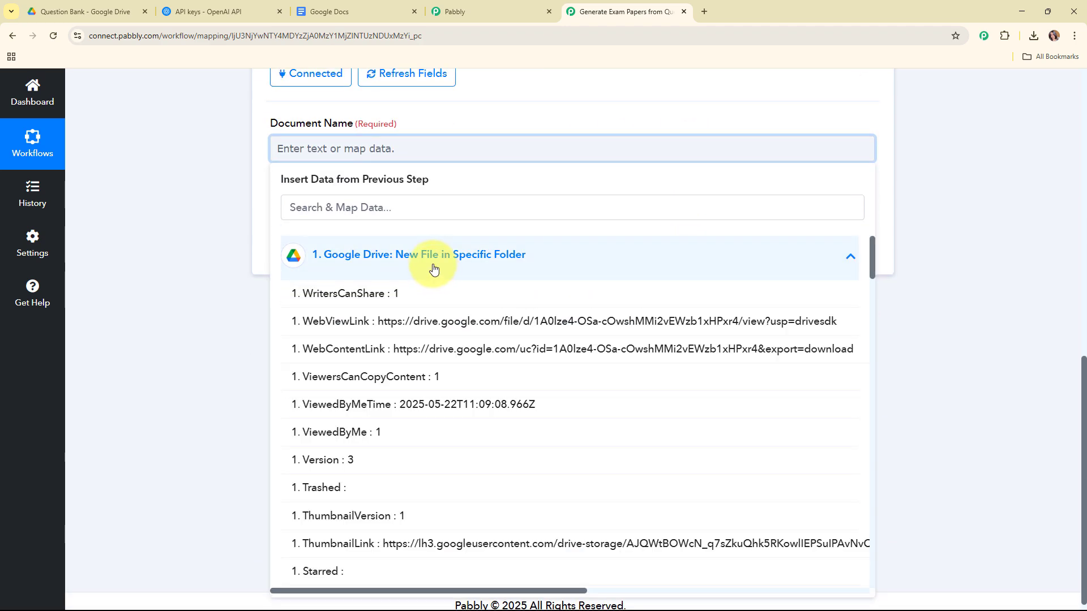
scroll(442, 453, down, 3)
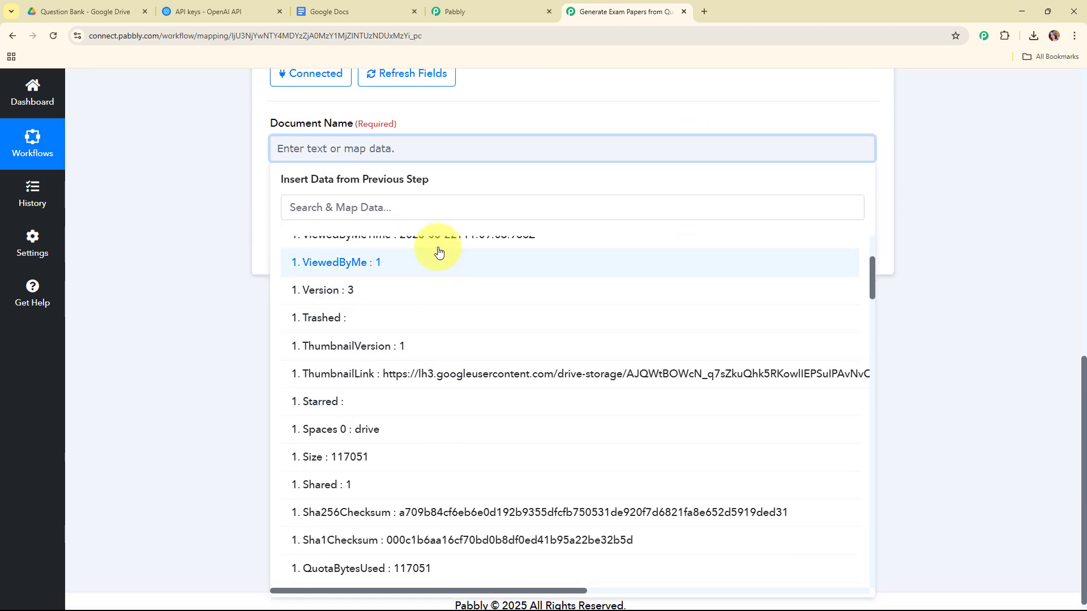
text(na)
click(498, 404)
click(205, 254)
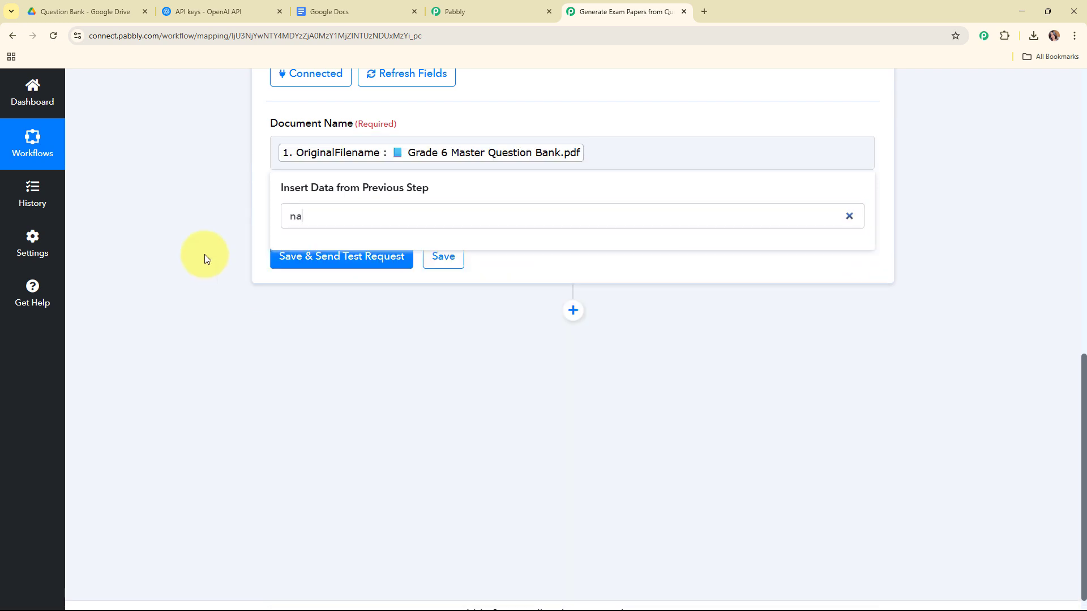
- Save the Create a Blank Document action with a test request, review its response, and collapse the action
click(328, 254)
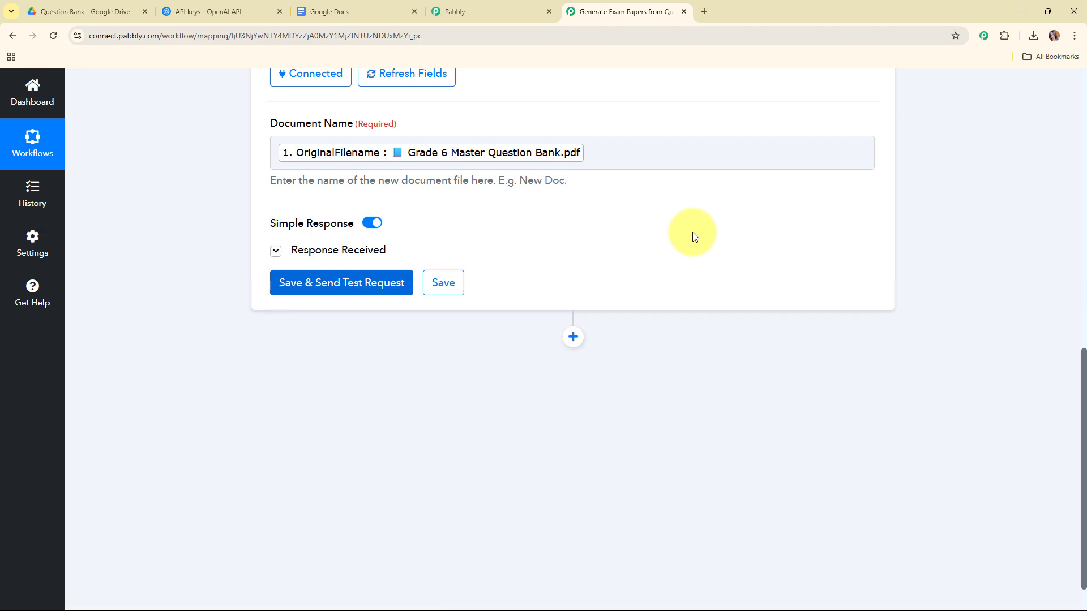
scroll(911, 257, down, 4)
scroll(913, 257, up, 10)
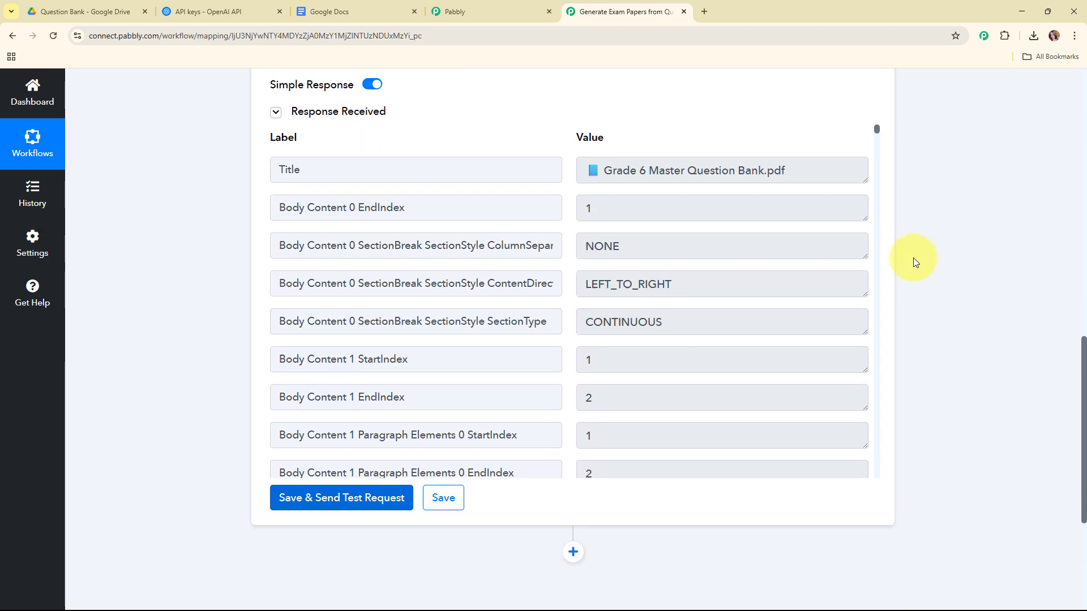
click(886, 346)
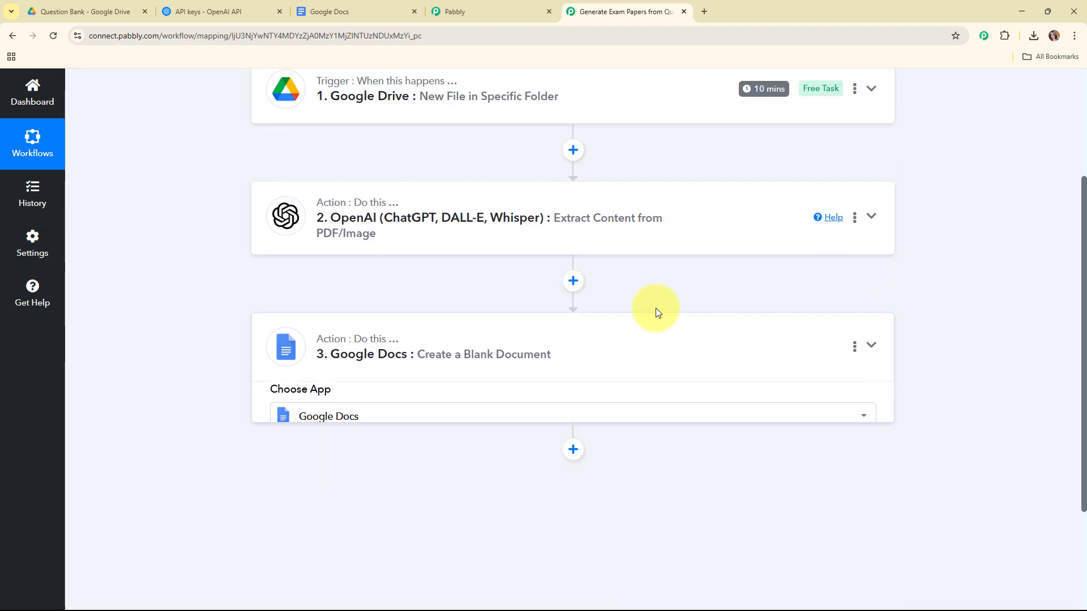
scroll(656, 305, up, 2)
scroll(657, 305, up, 1)
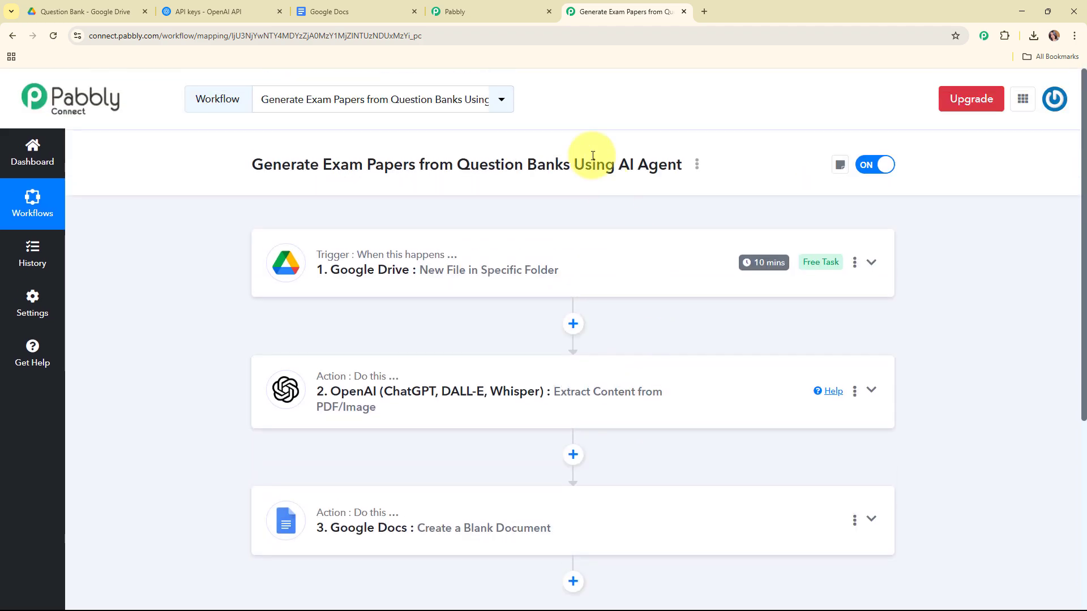
- Switch to Google Docs, open the newly created Grade 6 Master Question Bank.pdf document to check it, and return to the Pabbly workflow
click(379, 6)
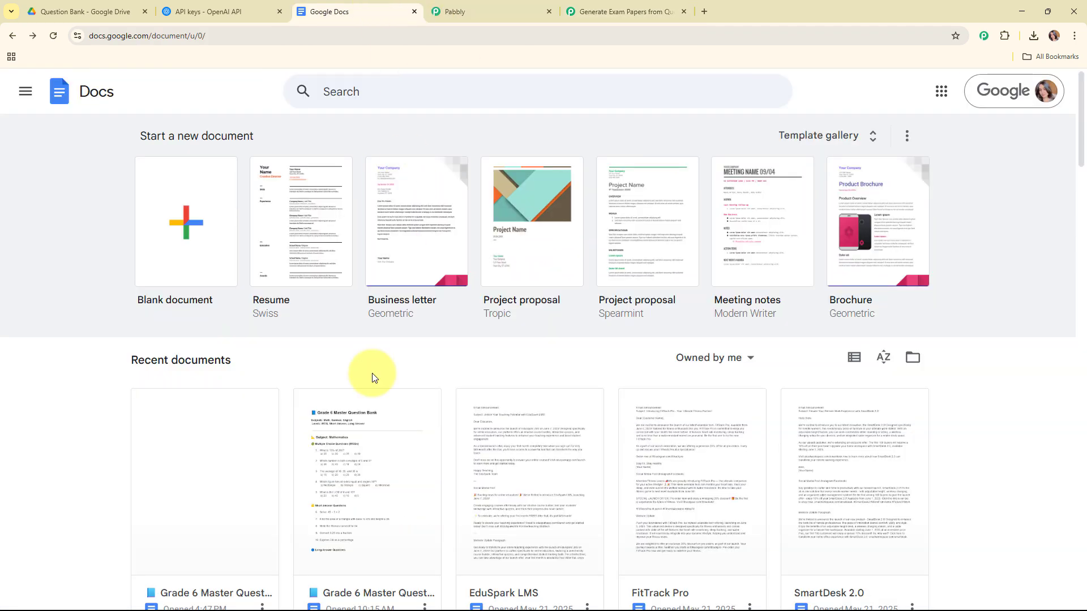
click(197, 479)
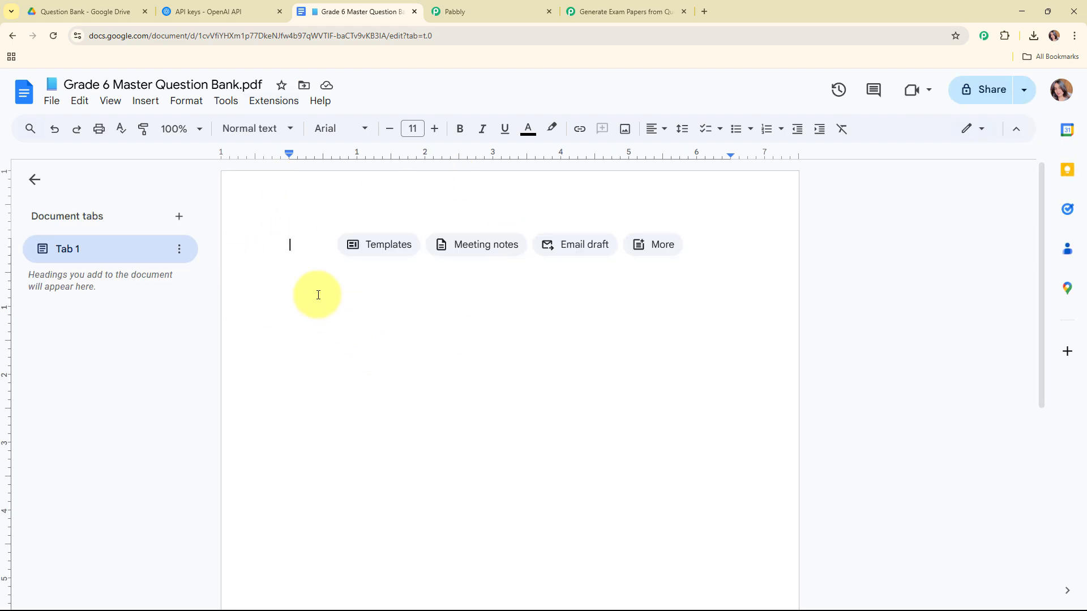
click(596, 3)
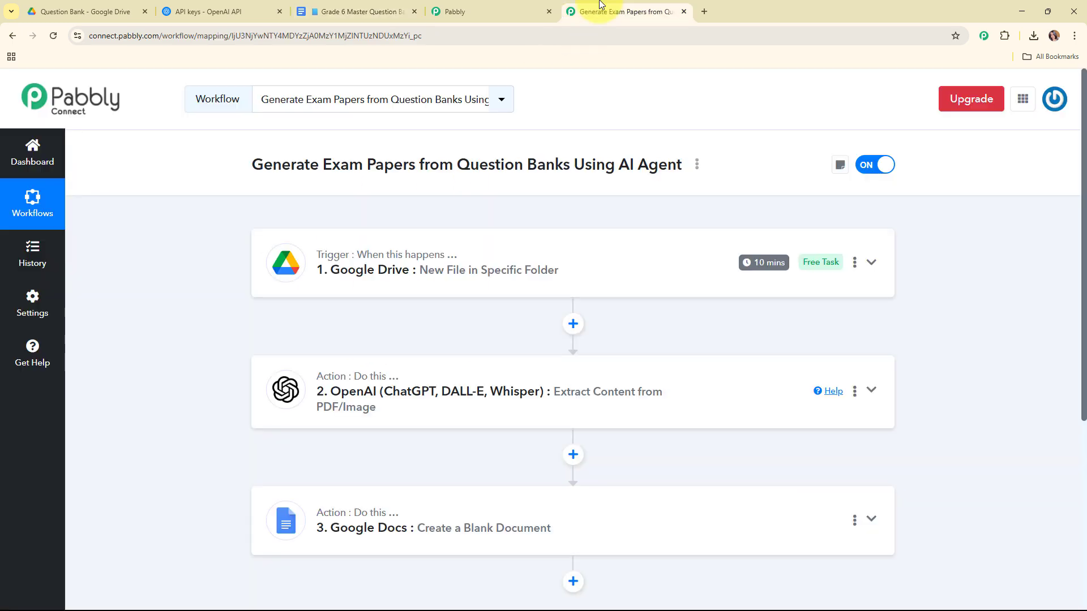
- Add a connected Google Docs action as the fourth workflow step, with Append a Paragraph to a Document as its action event
scroll(643, 294, down, 3)
scroll(563, 274, down, 2)
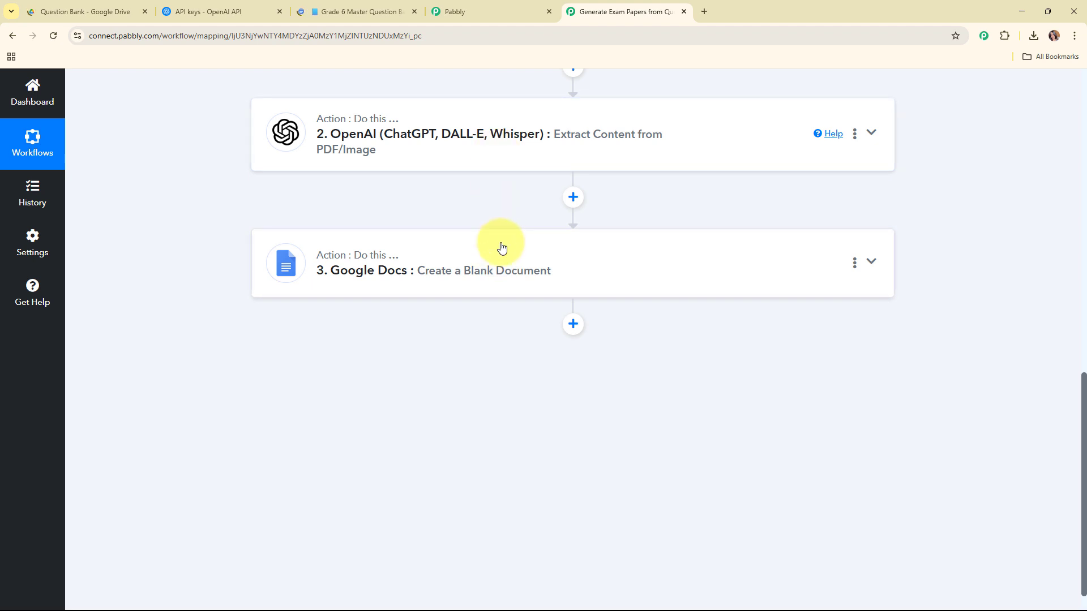
click(573, 324)
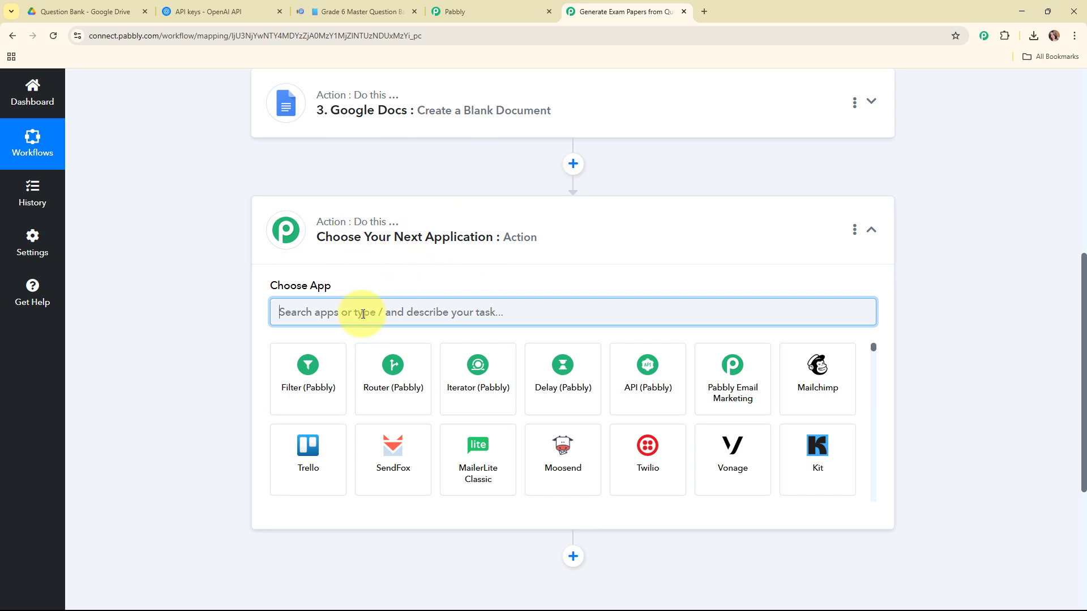
text(doc)
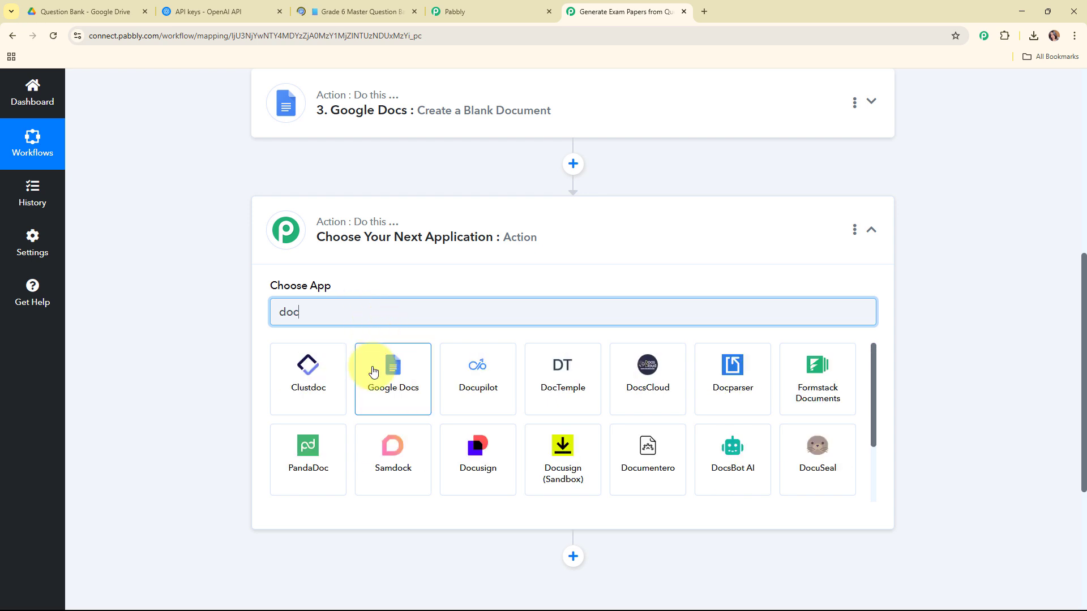
click(367, 368)
click(348, 369)
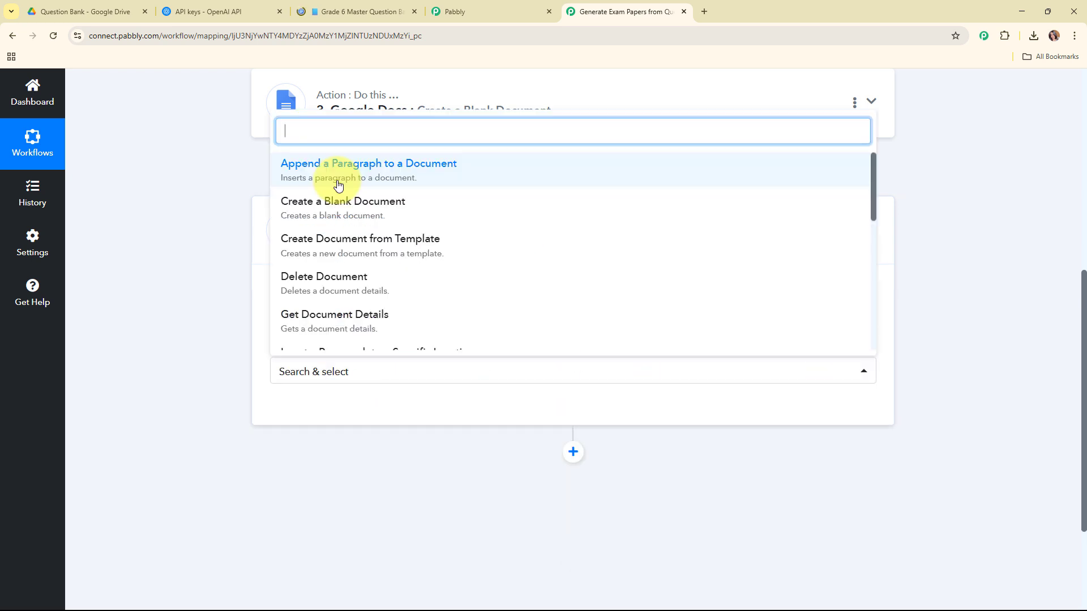
click(339, 177)
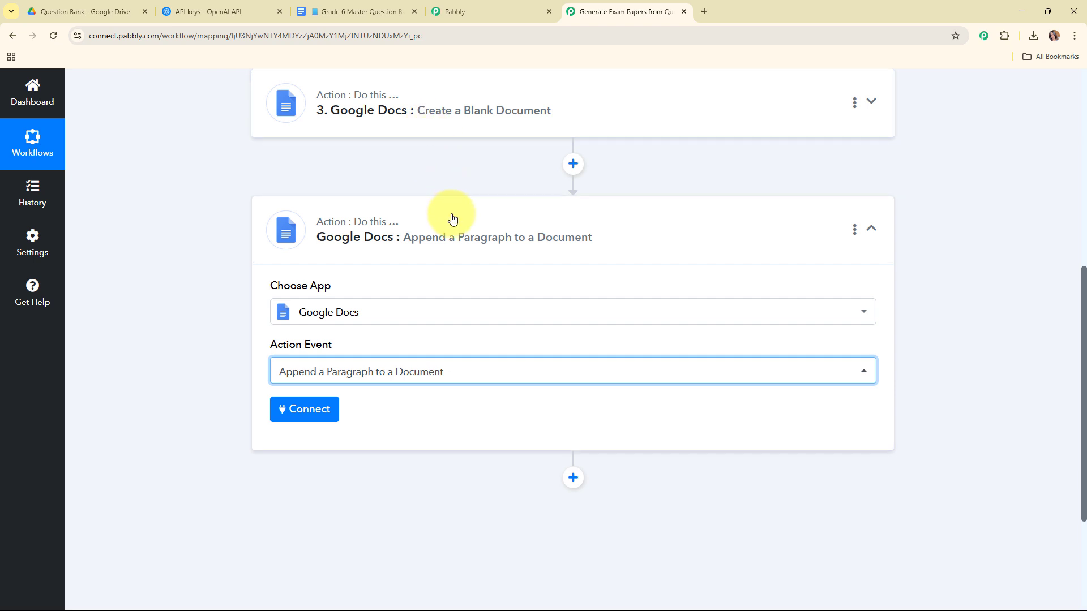
click(327, 415)
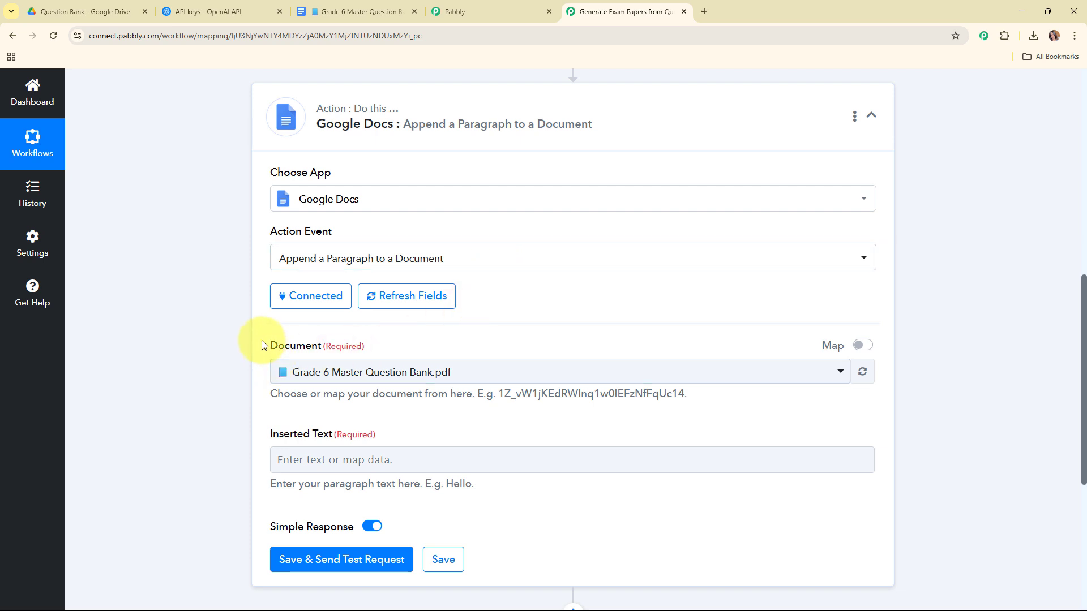
- Enable mapping for the Document field, clear its fixed document ID, and refresh the action's fields
scroll(578, 270, down, 2)
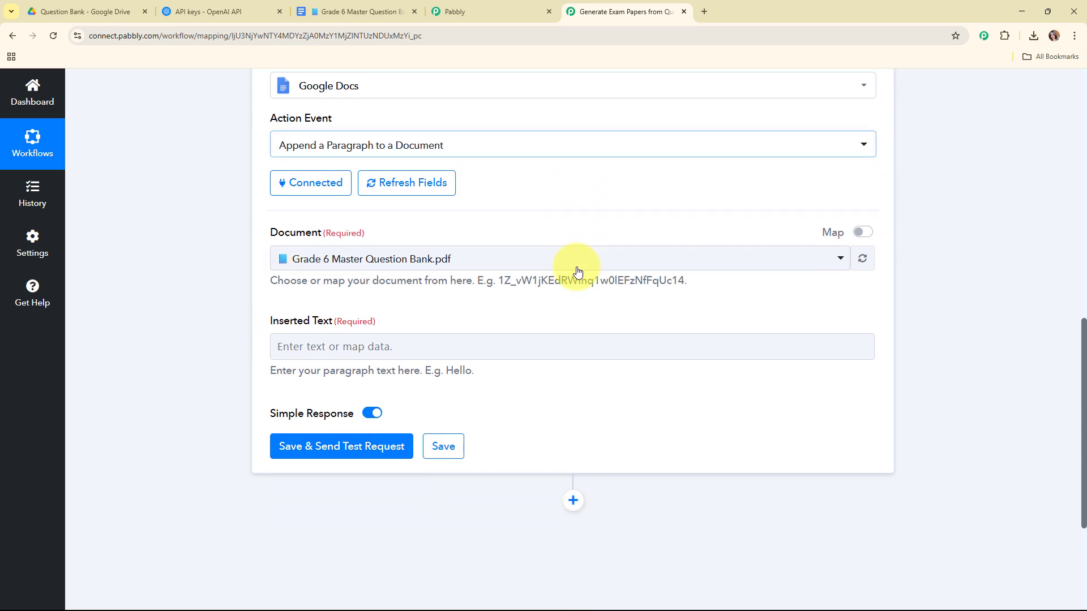
click(539, 264)
click(540, 265)
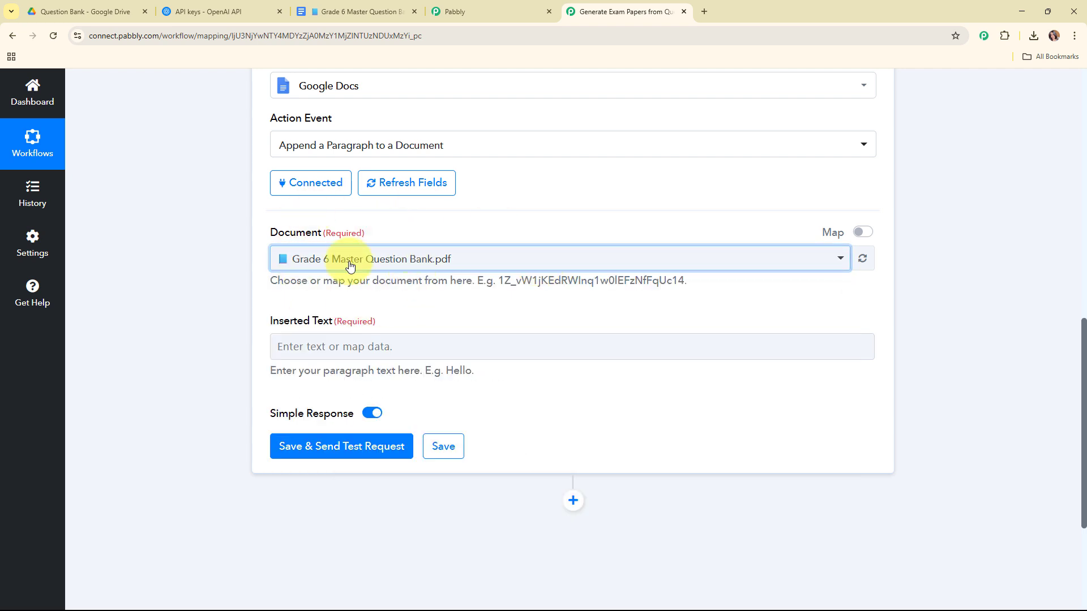
click(863, 232)
drag(621, 258, 280, 264)
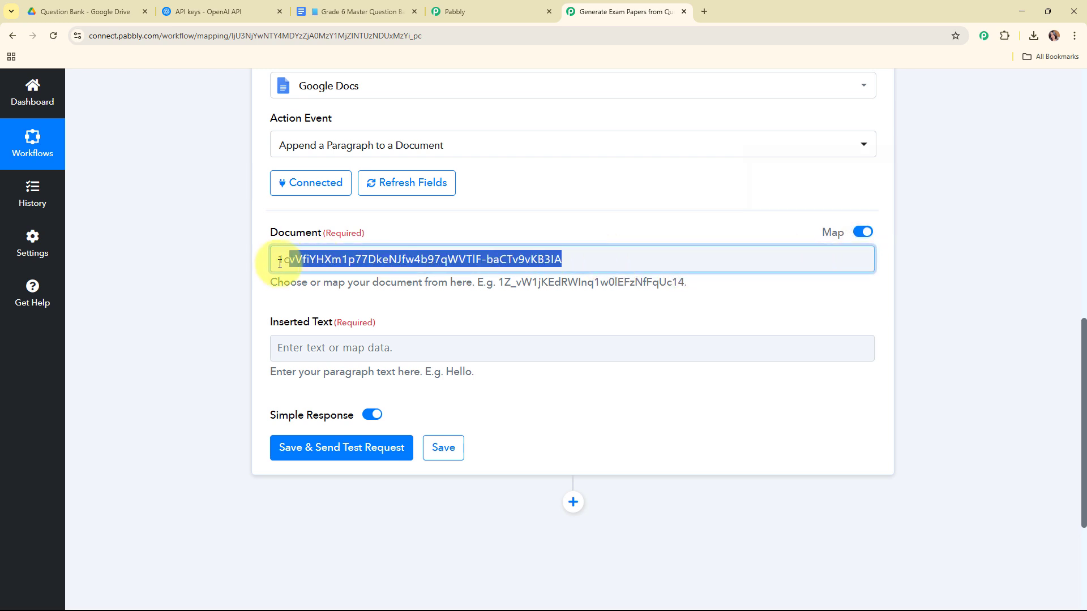
key(BackSpace)
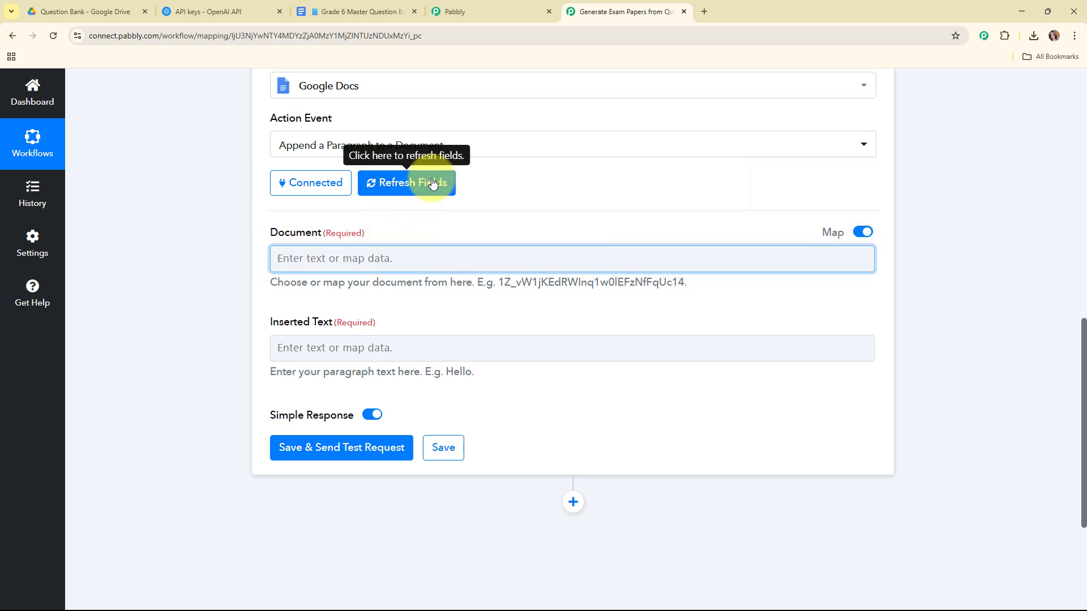
click(432, 181)
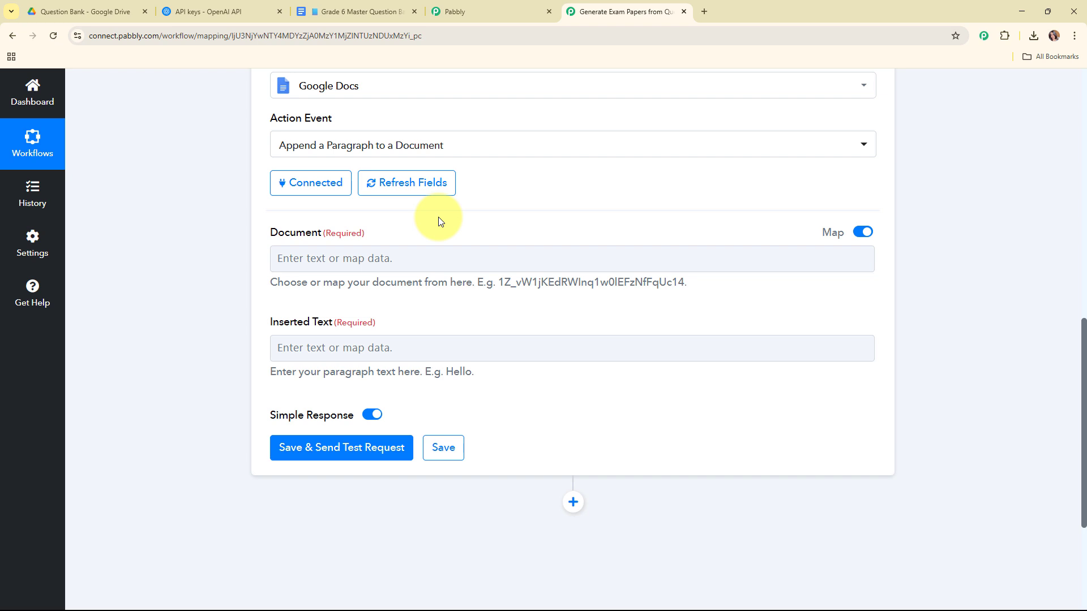
- Map the Document field to the DocumentId returned by the Create a Blank Document step
click(286, 258)
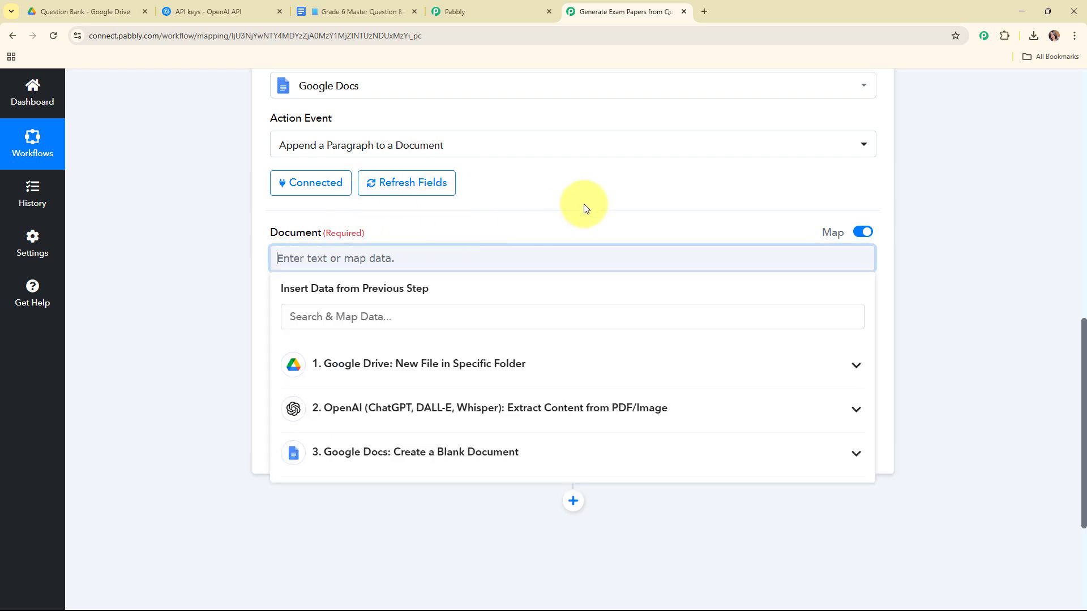
scroll(589, 203, down, 1)
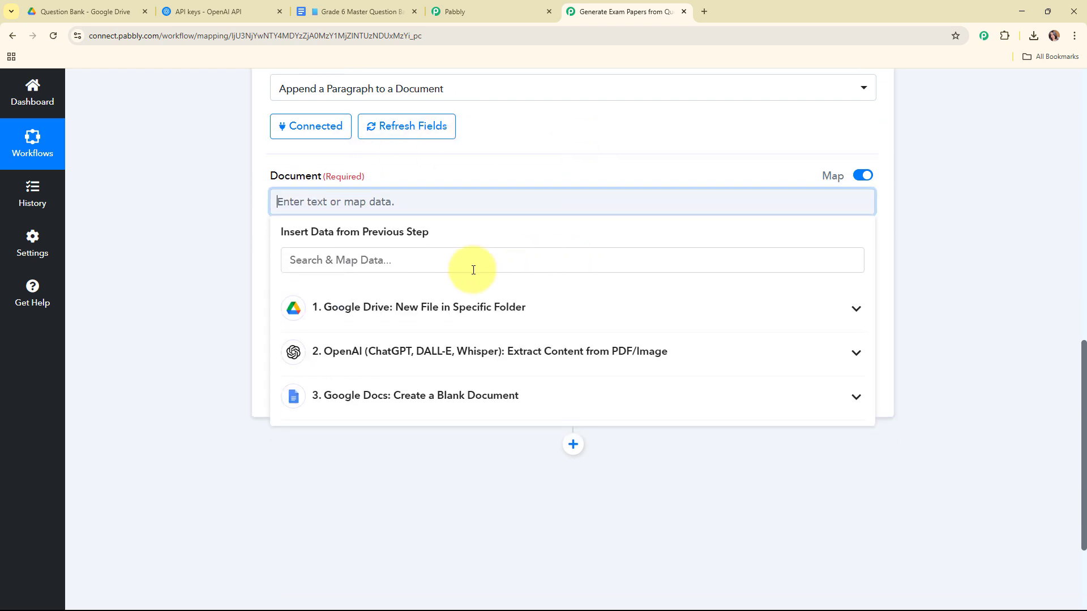
click(426, 265)
text(do)
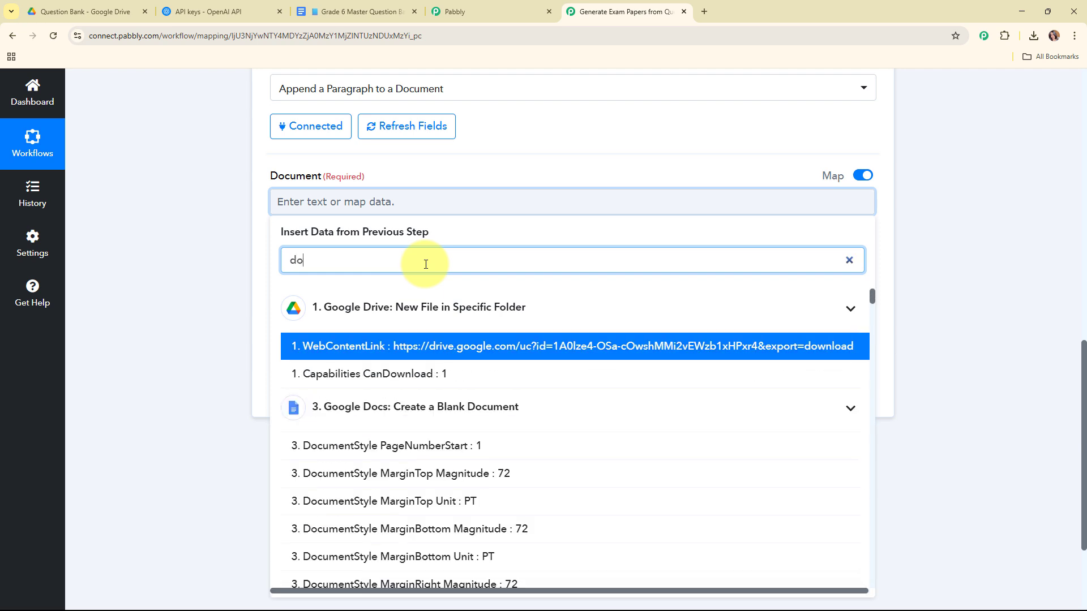
text(cumentid)
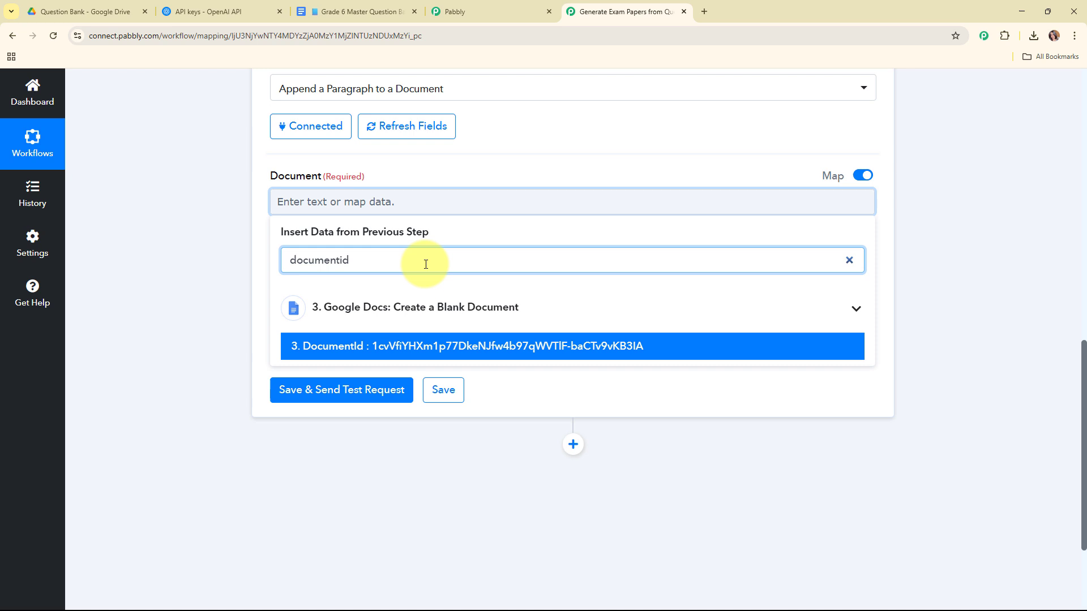
click(423, 345)
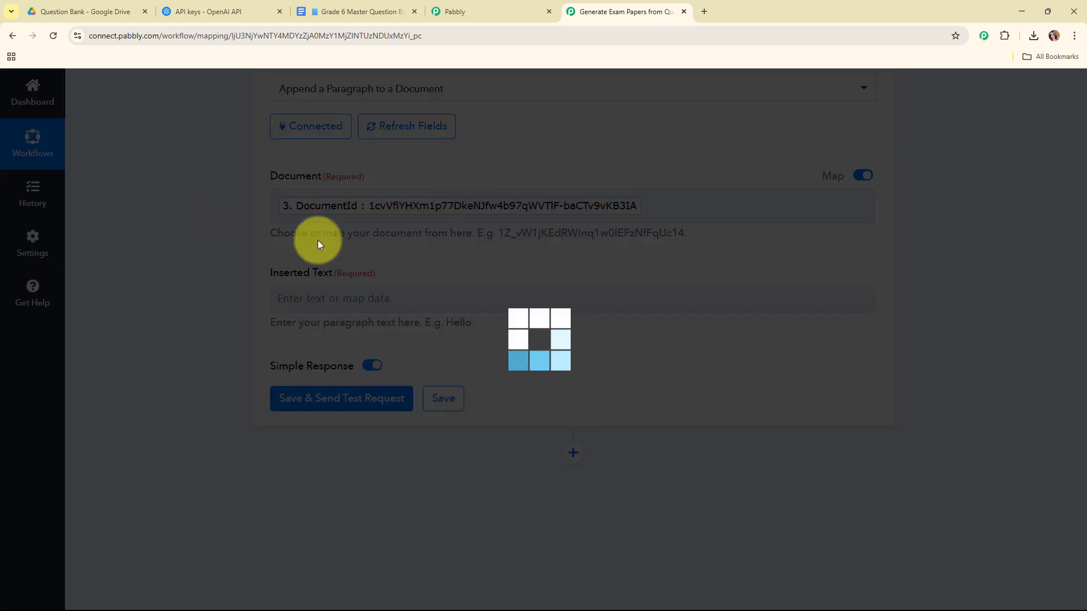
- Map the Inserted Text field to Choices 0 Message Content from the OpenAI extraction step
scroll(322, 231, down, 1)
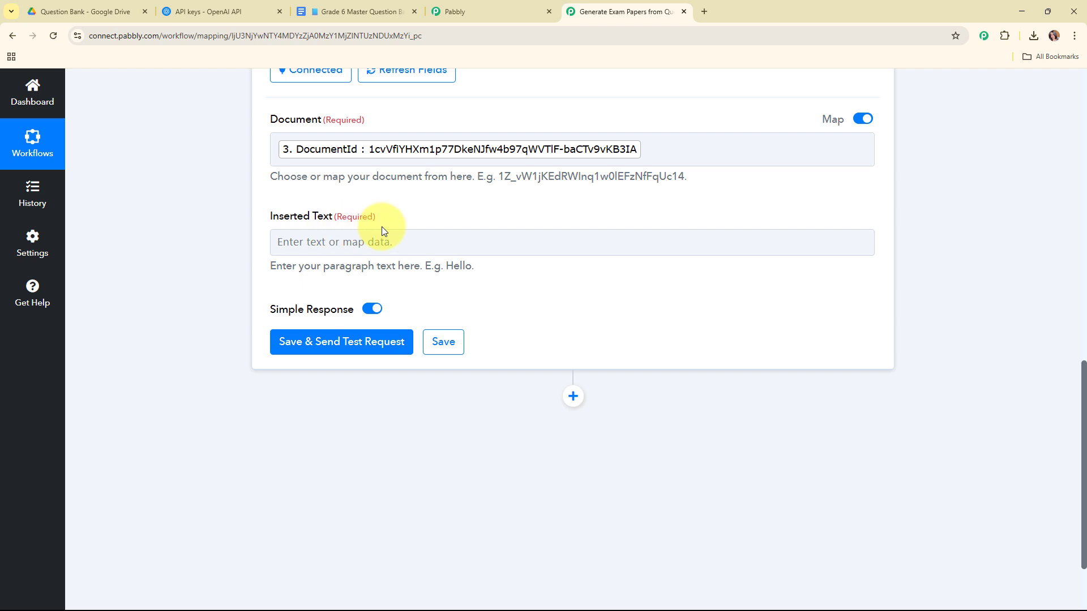
click(396, 241)
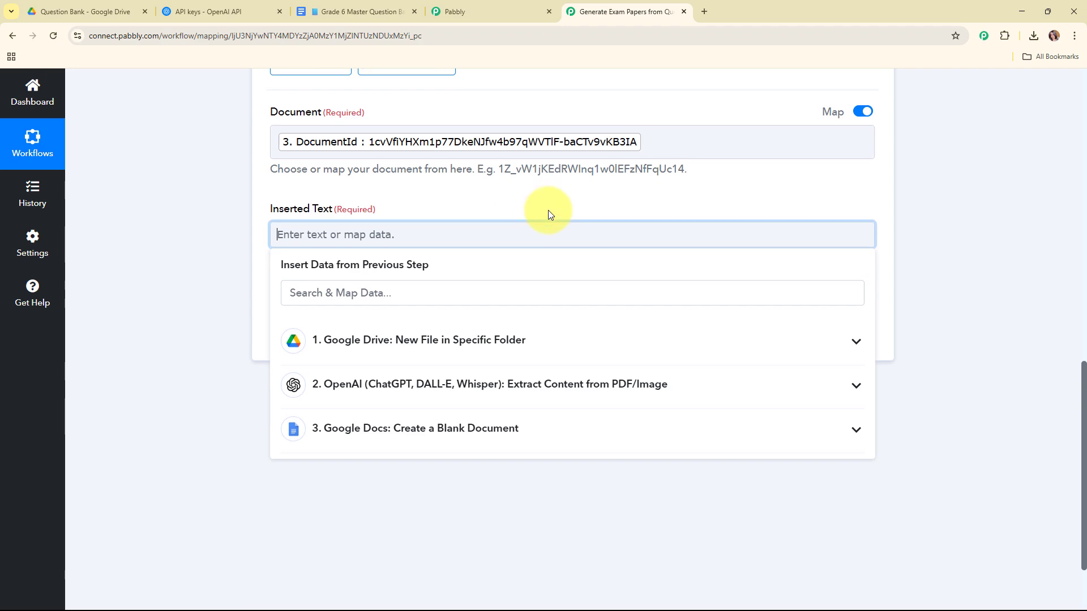
scroll(543, 255, down, 2)
click(539, 287)
click(457, 487)
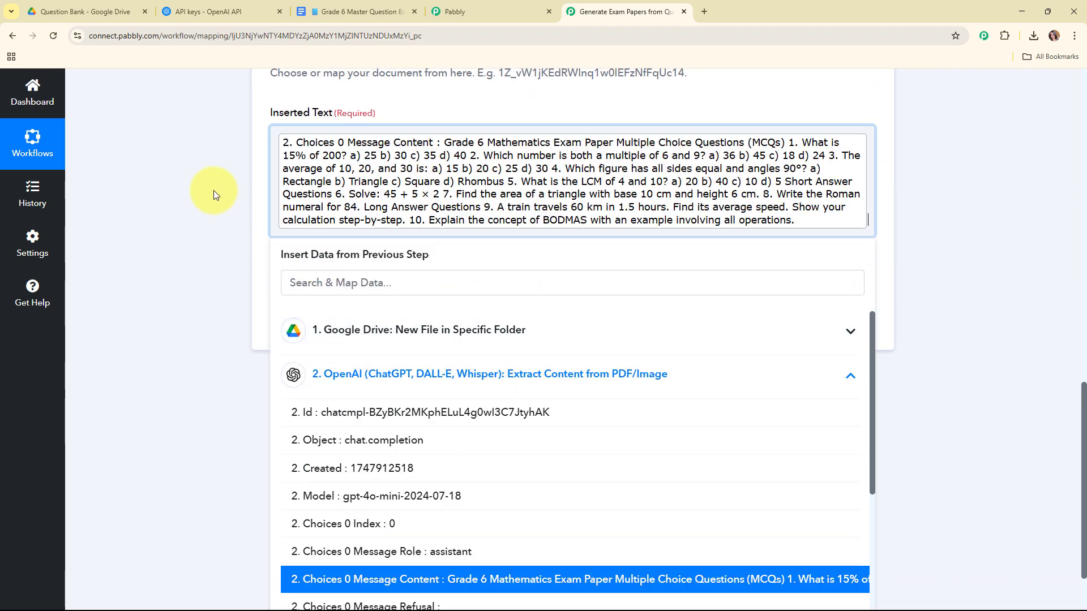
click(213, 190)
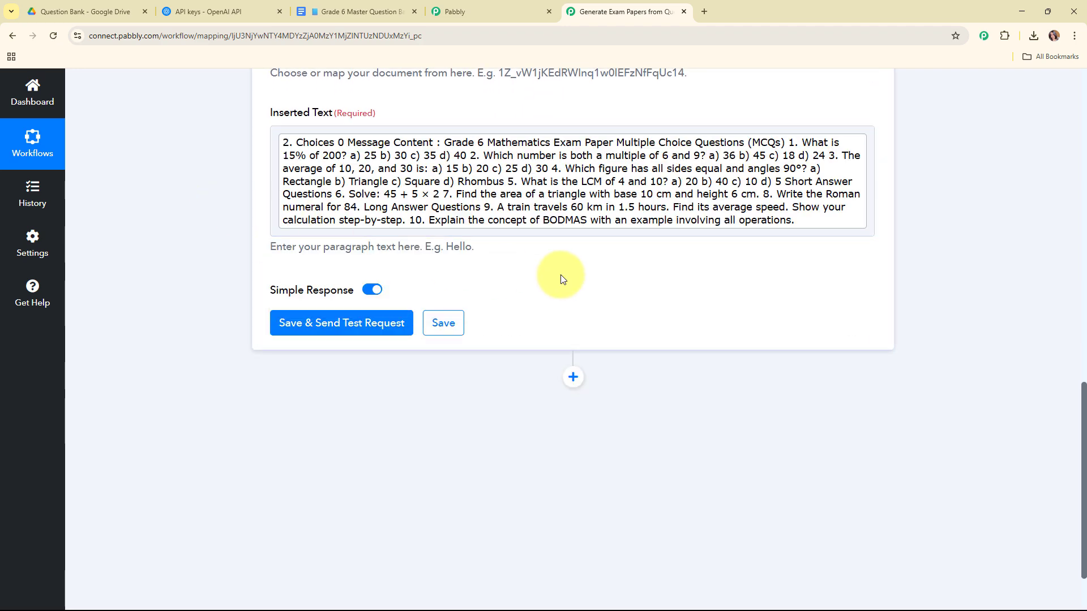
- Save the Append a Paragraph to a Document action, send its test request, and collapse the step
scroll(560, 274, down, 1)
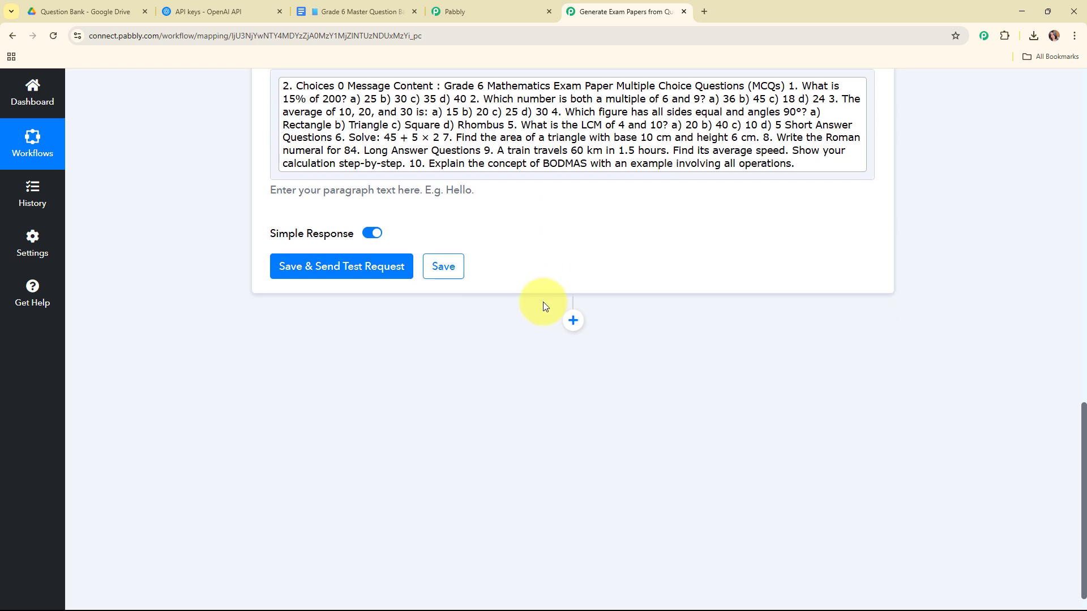
click(341, 267)
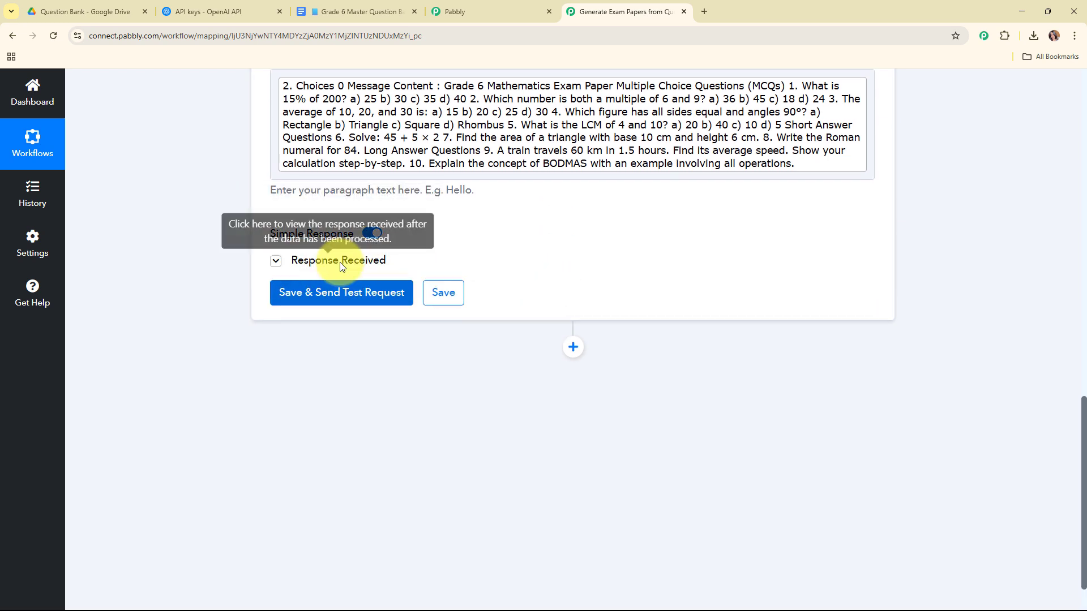
scroll(954, 279, up, 5)
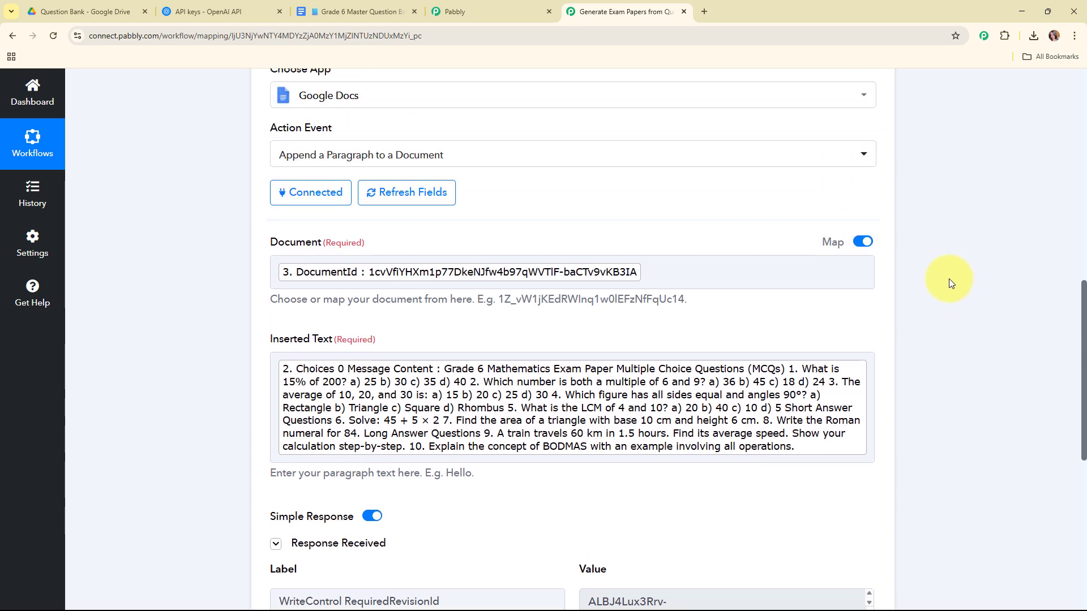
scroll(945, 278, up, 5)
click(652, 300)
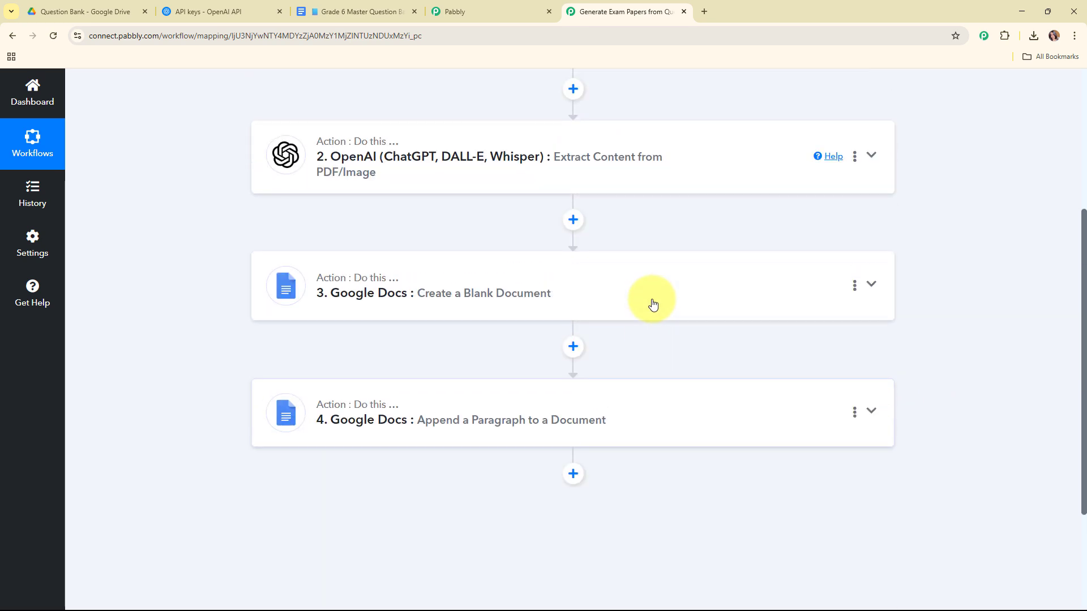
scroll(653, 304, up, 4)
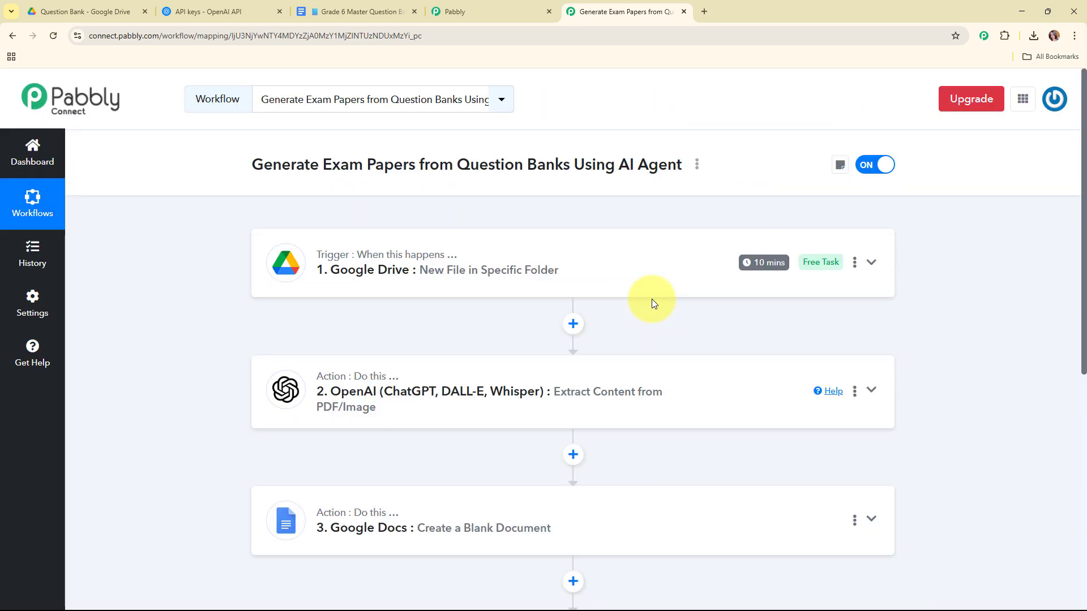
- Switch to the Grade 6 Master Question Bank.pdf document in Google Docs and review the inserted exam paper from start to end
click(374, 6)
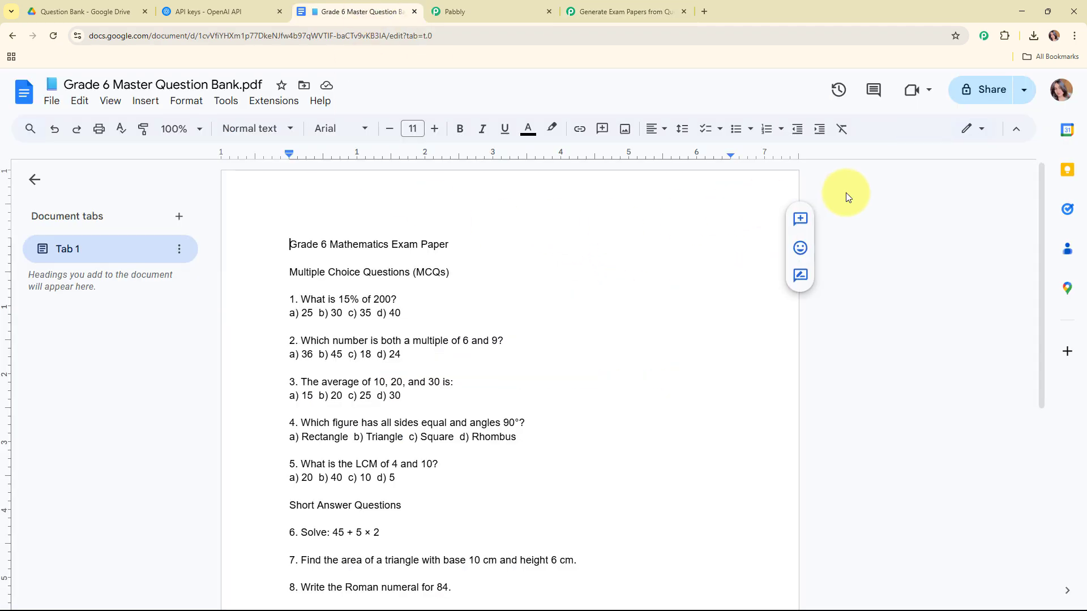
scroll(848, 196, down, 5)
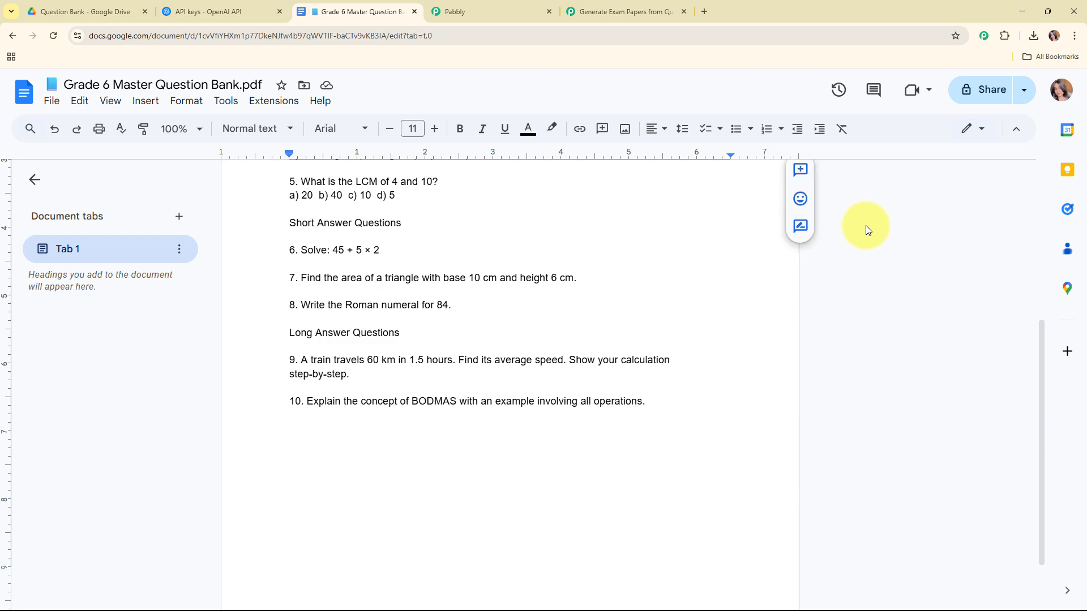
scroll(866, 233, down, 1)
scroll(867, 233, up, 5)
scroll(866, 232, up, 2)
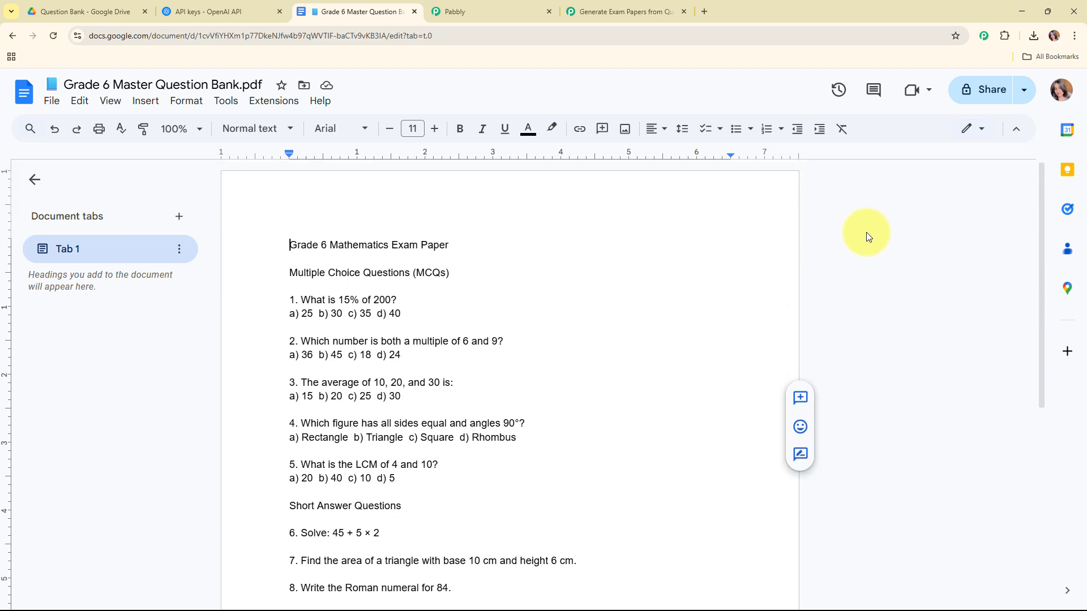
- Return to the Pabbly Connect workflow and review its sequence from the Google Drive trigger through the final Google Docs action
click(654, 2)
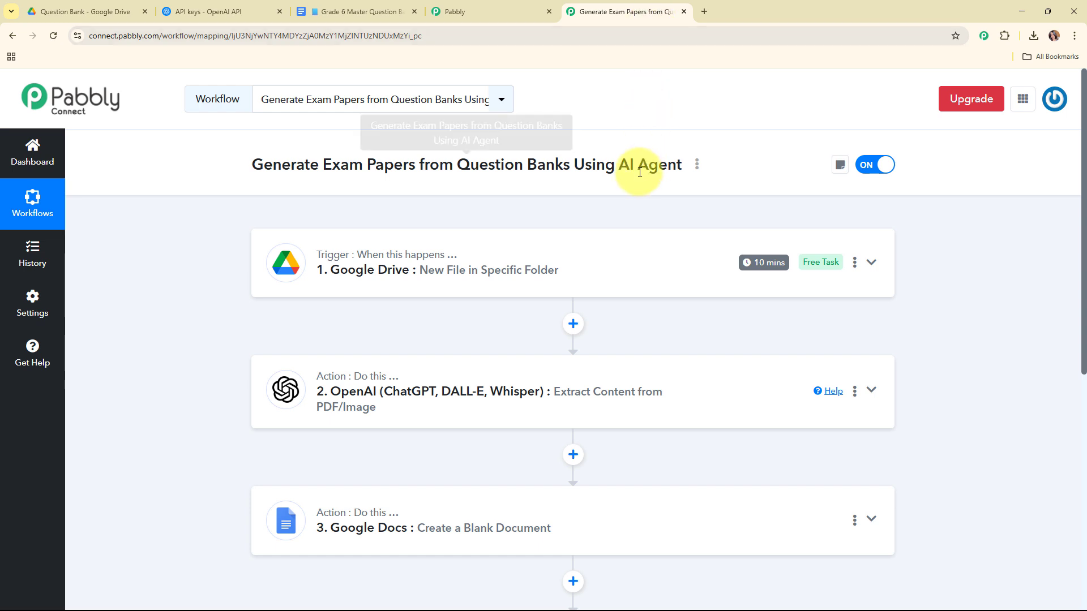
scroll(633, 190, down, 1)
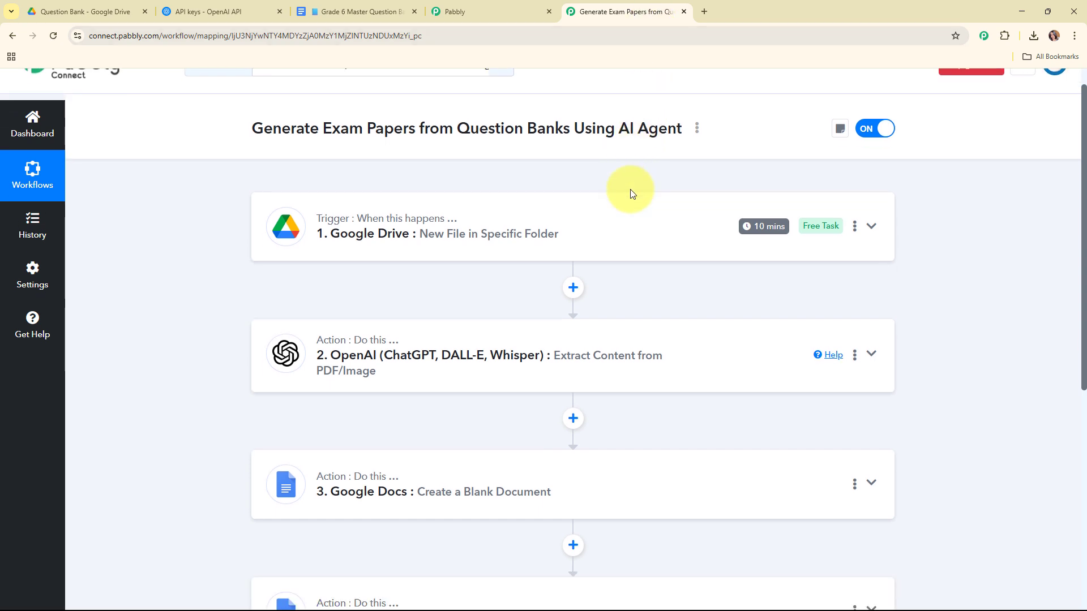
scroll(340, 238, down, 2)
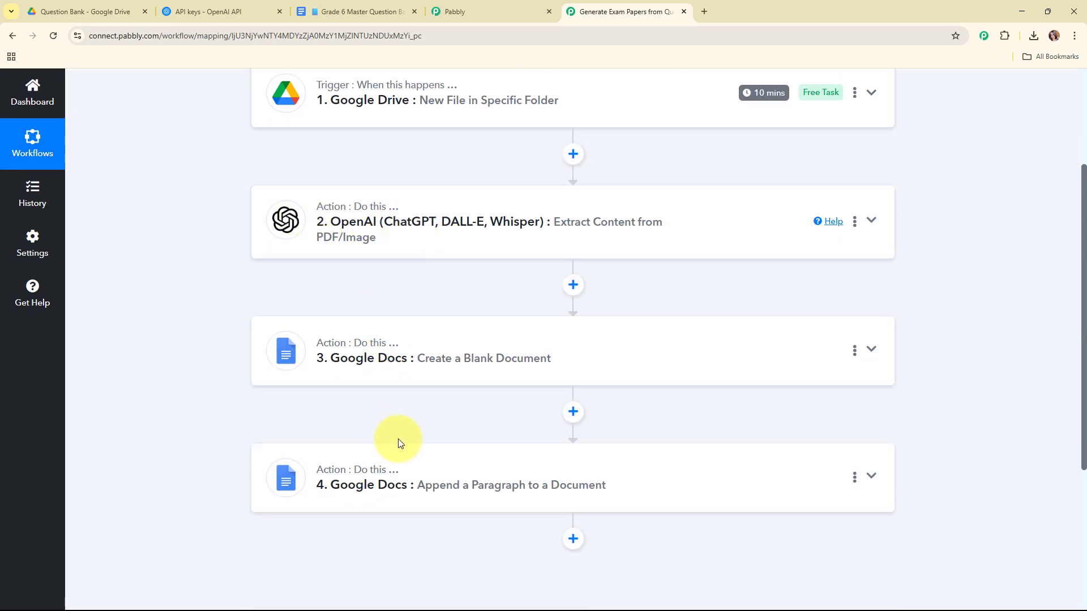
scroll(498, 272, up, 1)
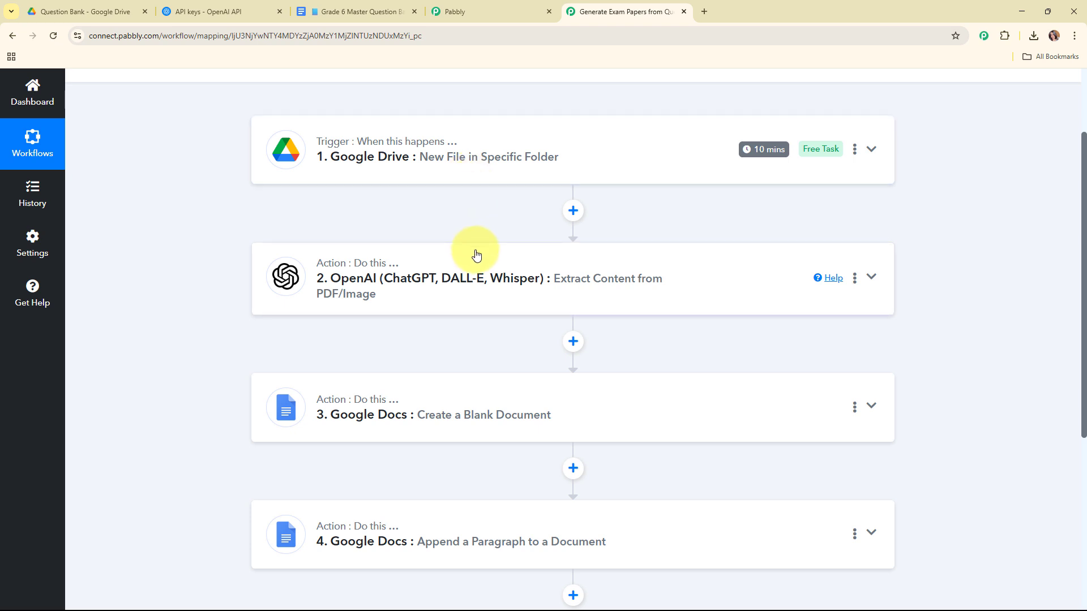
scroll(486, 243, down, 3)
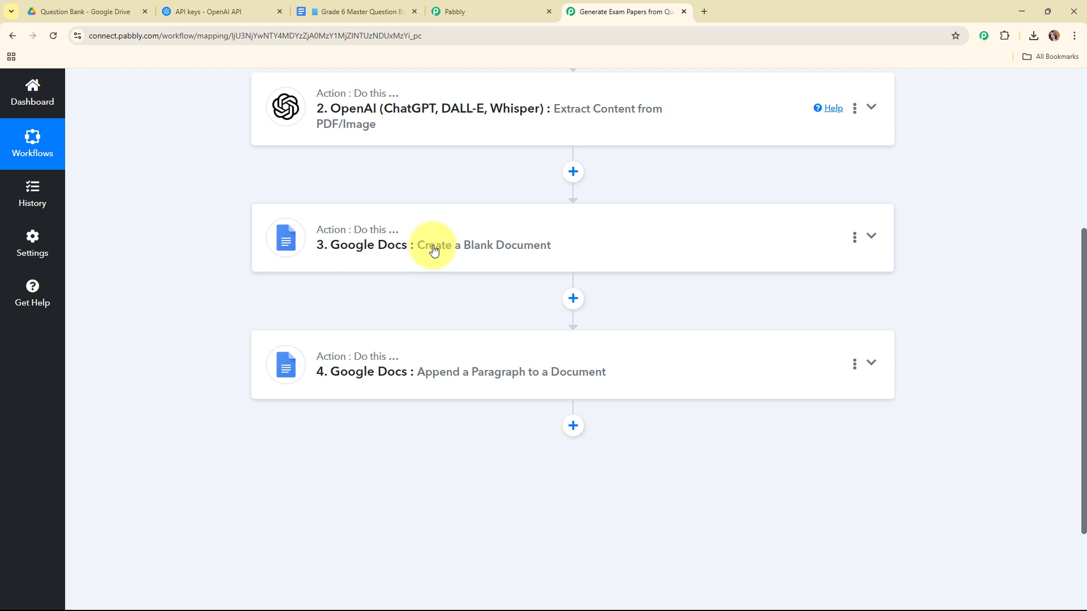
scroll(434, 248, down, 2)
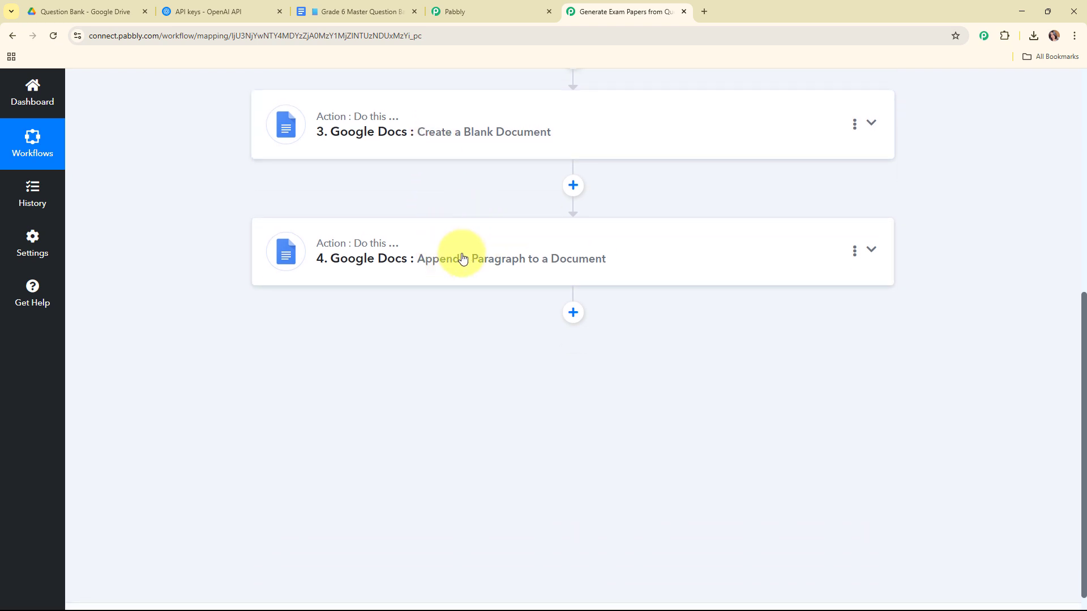
scroll(462, 258, up, 7)
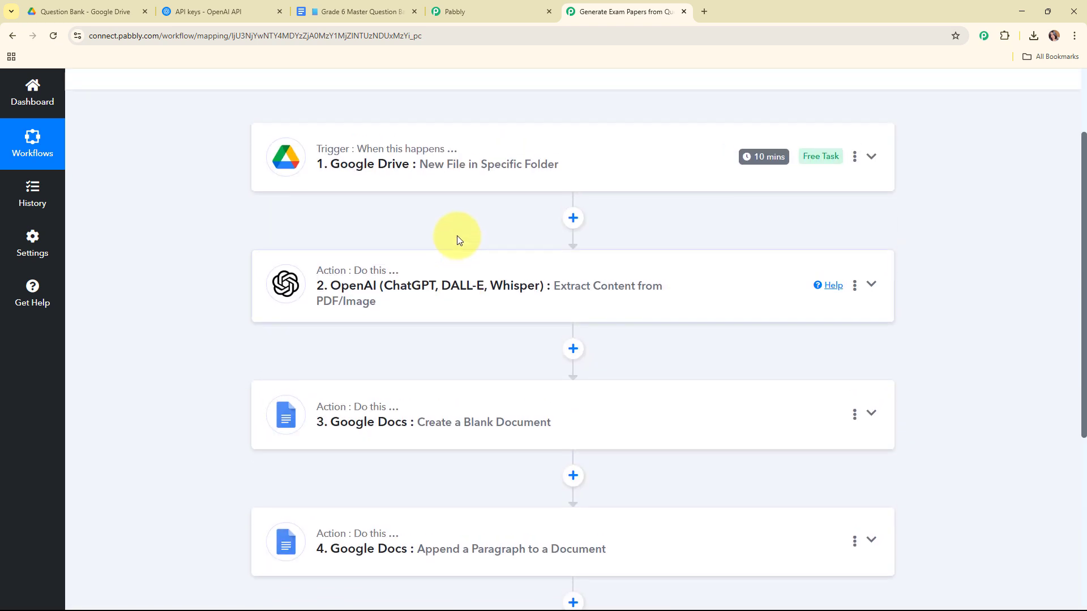
drag(310, 164, 621, 180)
click(649, 212)
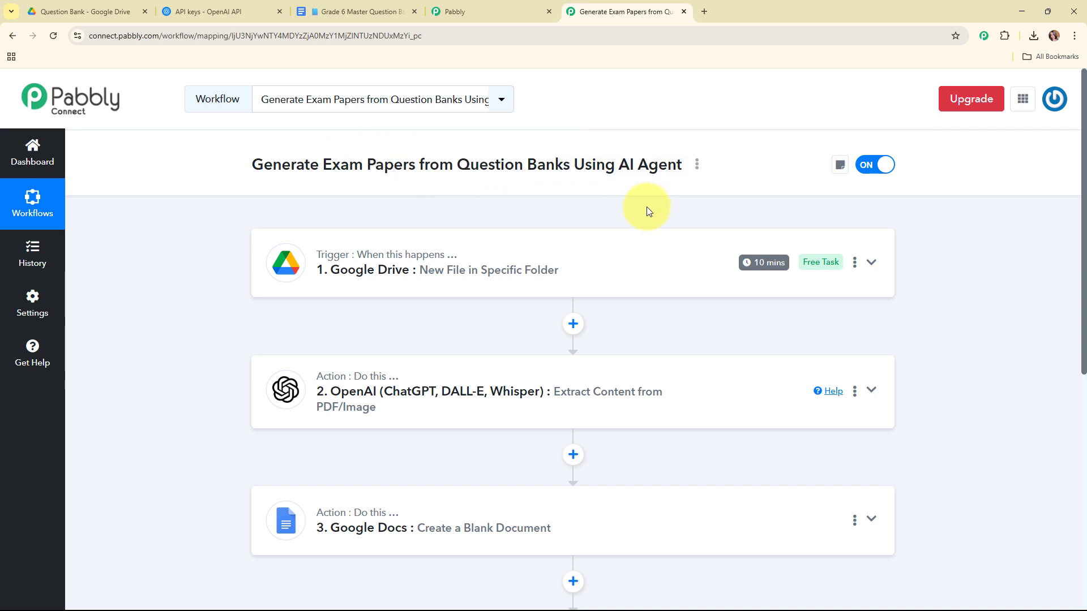